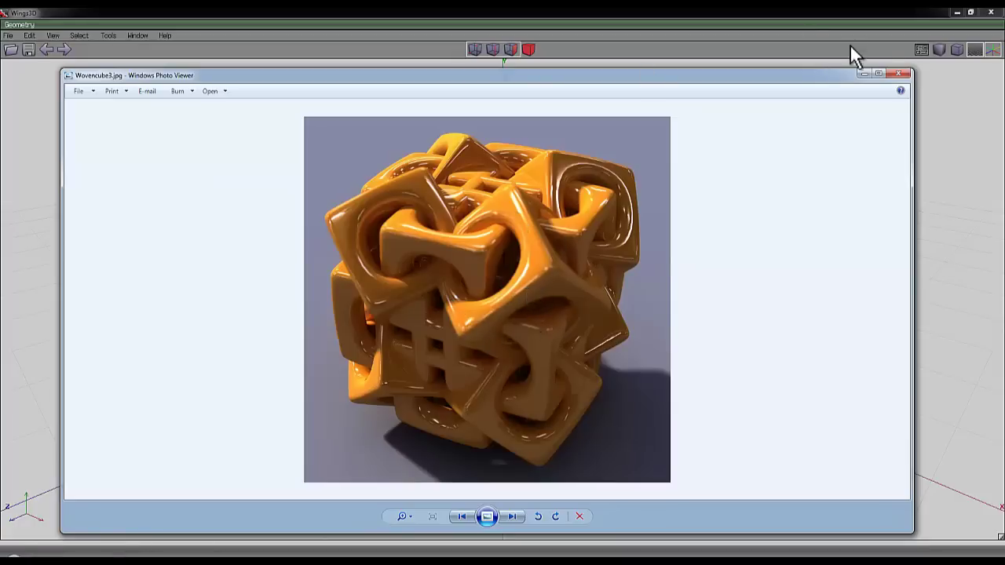
Close the woven cube reference image and create a default cube primitive in the empty scene.
left_click(900, 73)
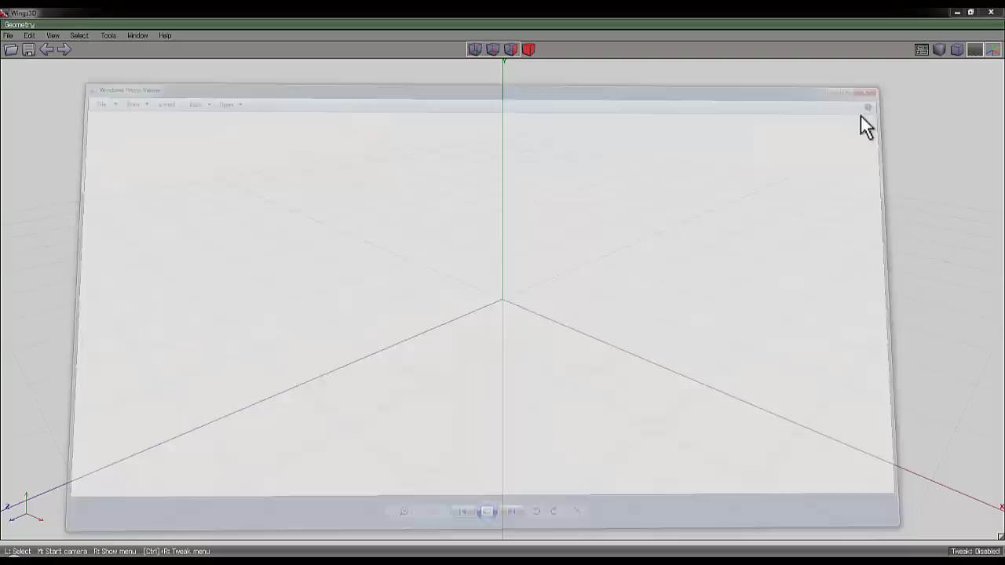
right_click(428, 174)
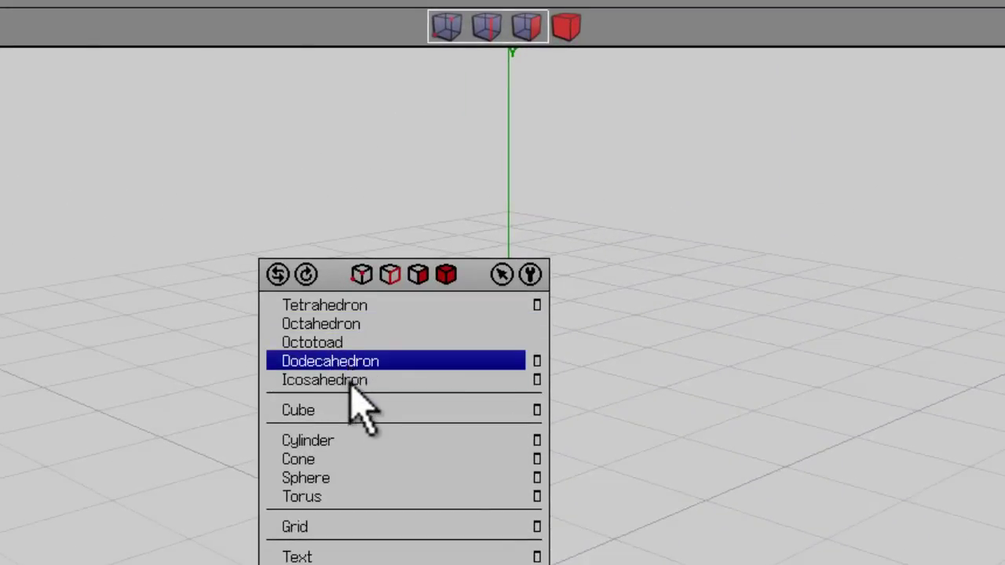
left_click(753, 310)
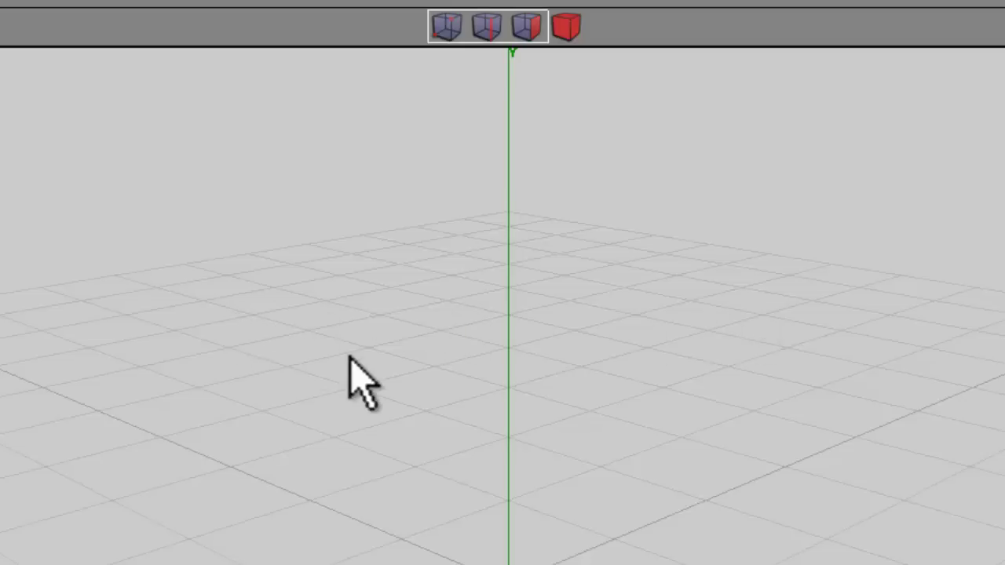
right_click_drag(350, 360, 386, 493)
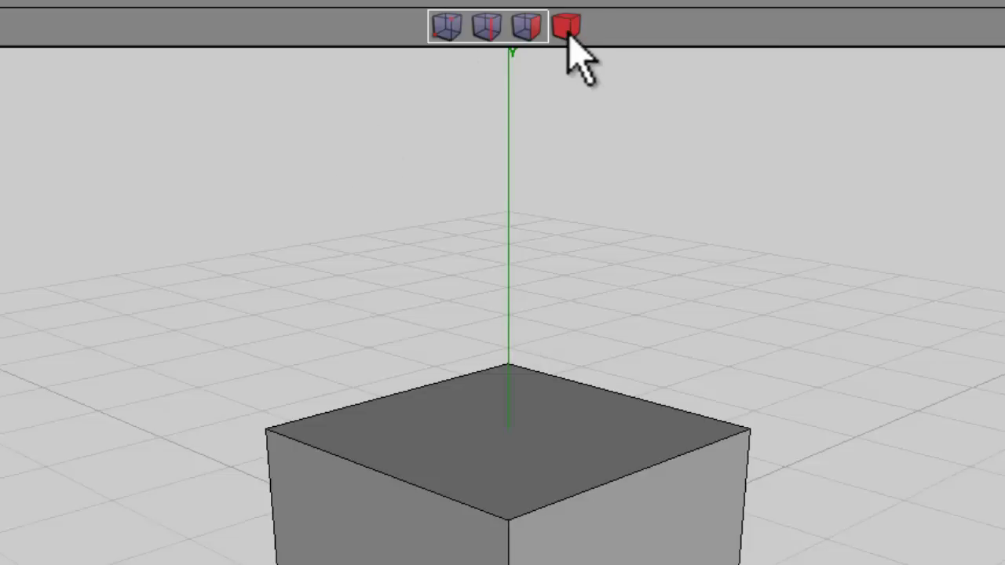
Select all faces of the cube, inset them evenly, and intrude them to make a hollow cube frame.
left_click(570, 37)
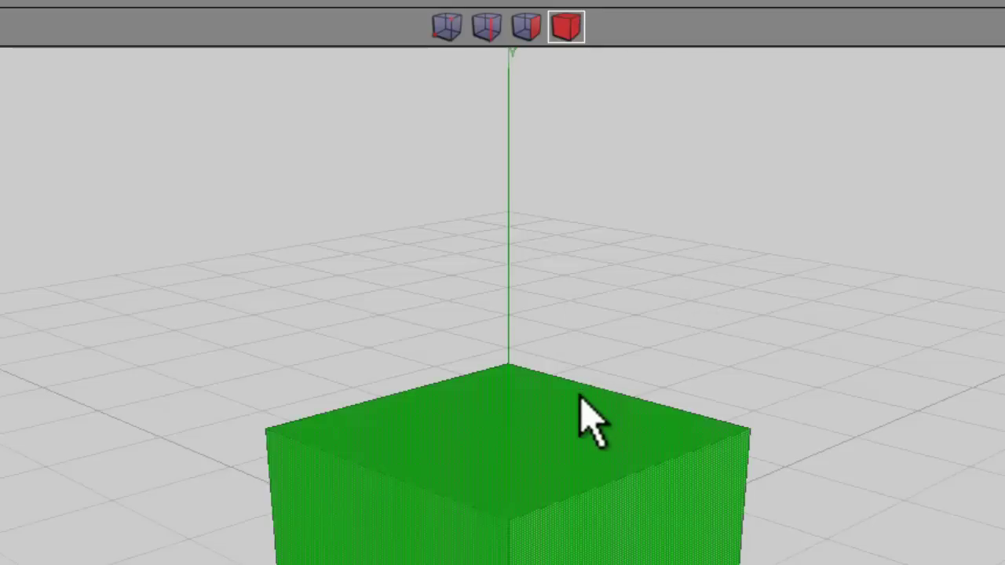
left_click(643, 422)
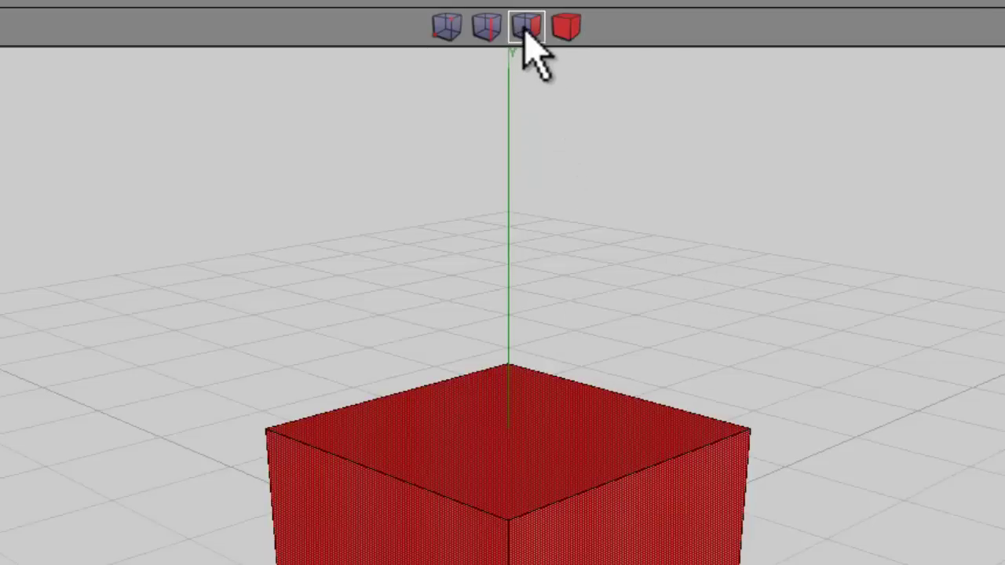
right_click(516, 321)
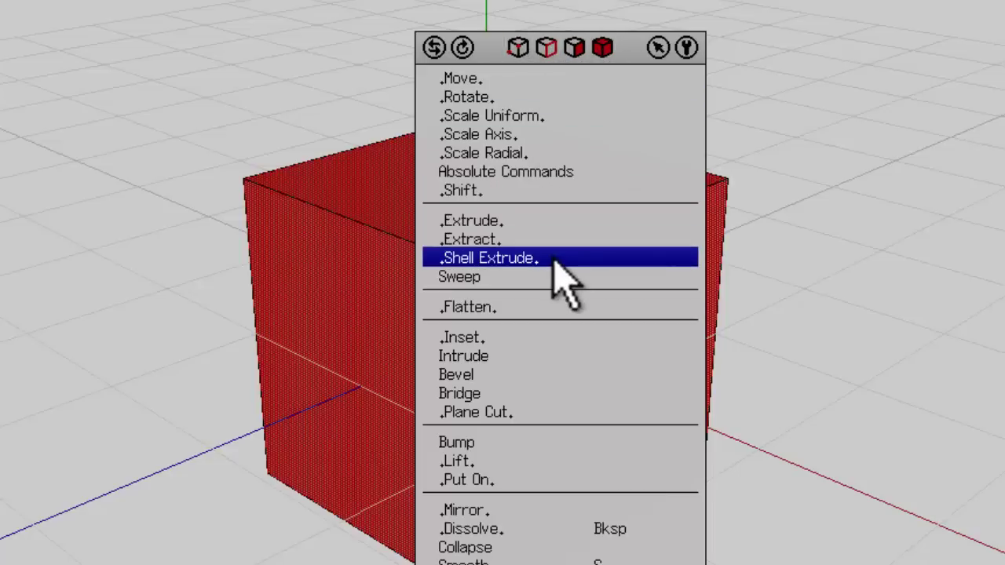
left_click(538, 342)
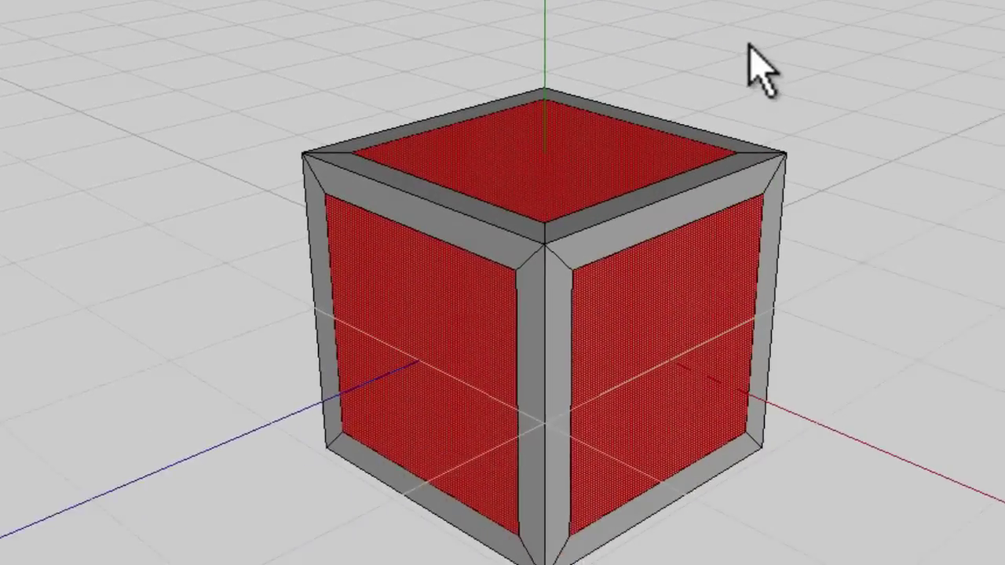
right_click(655, 26)
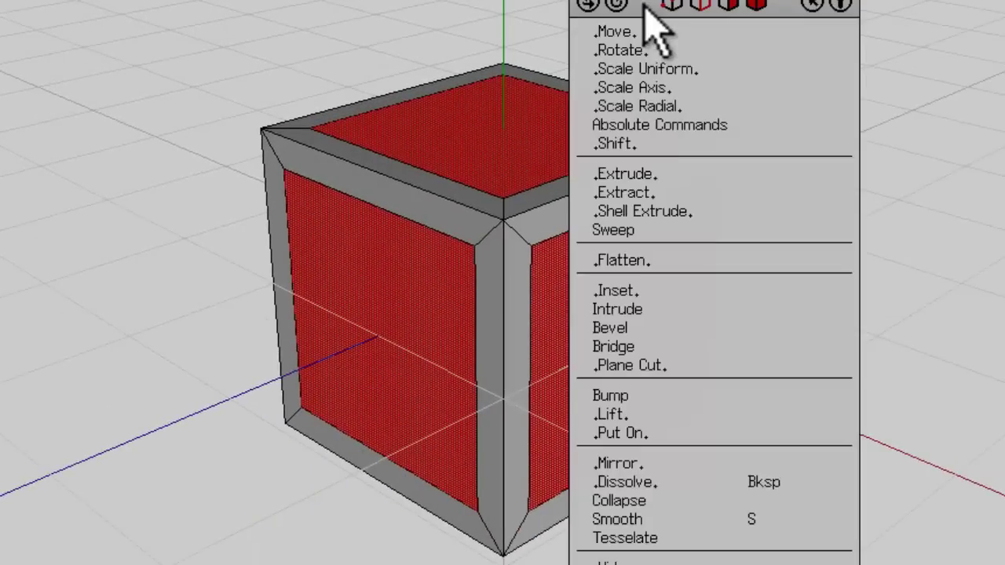
left_click(650, 292)
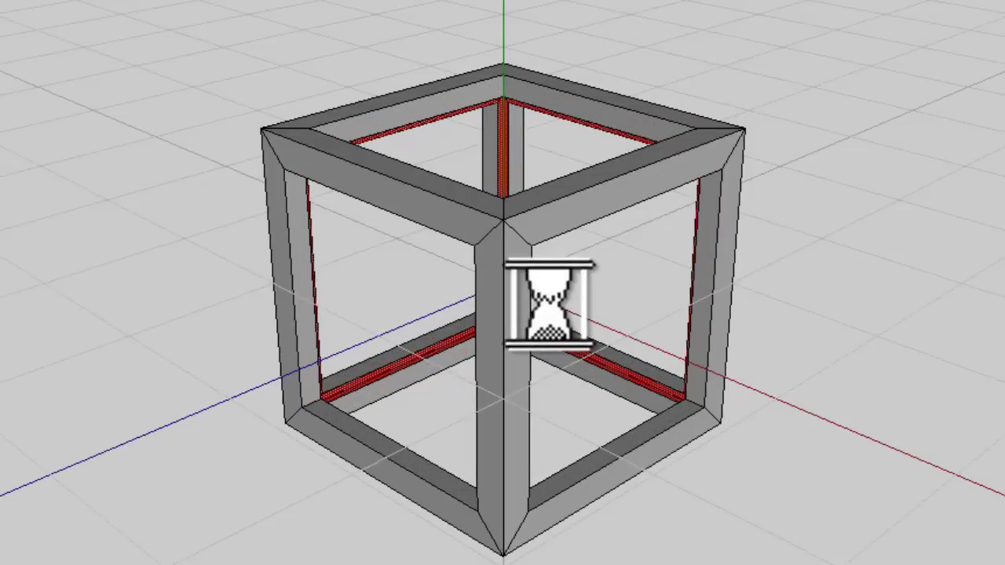
Select all the innermost edges along the frame's bars and bevel them into narrow flat strips.
scroll(514, 361, "up", 8)
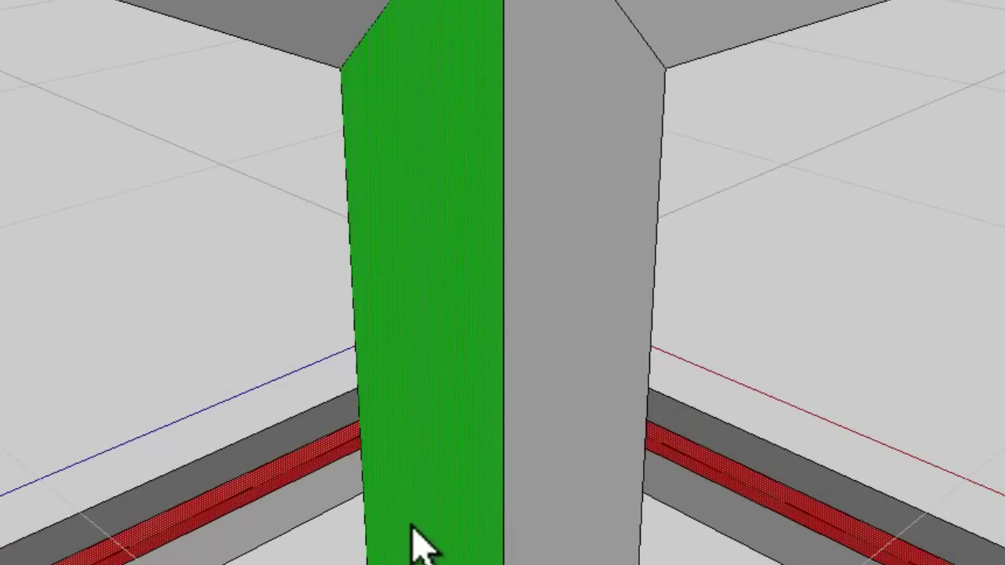
scroll(416, 542, "up", 10)
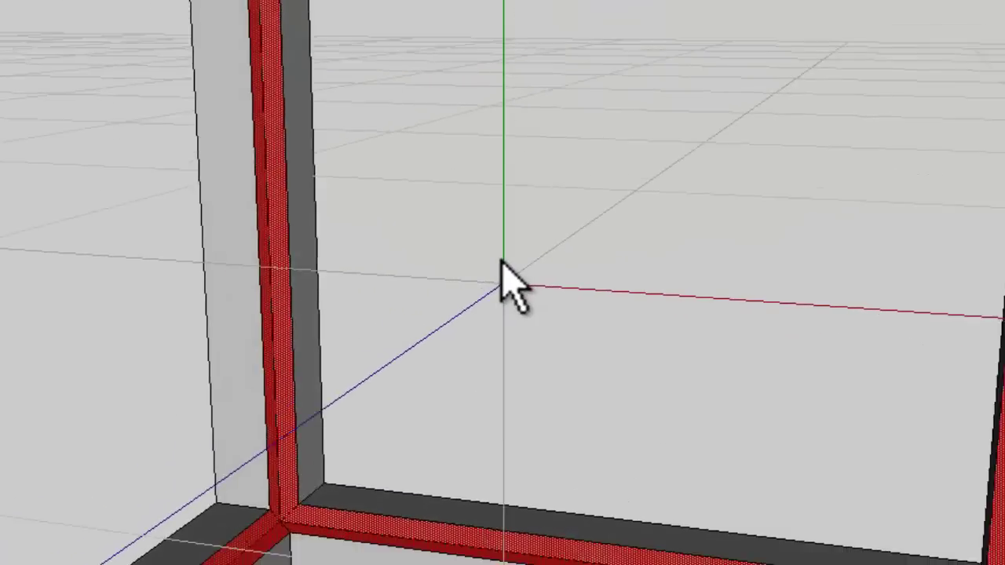
scroll(503, 279, "down", 5)
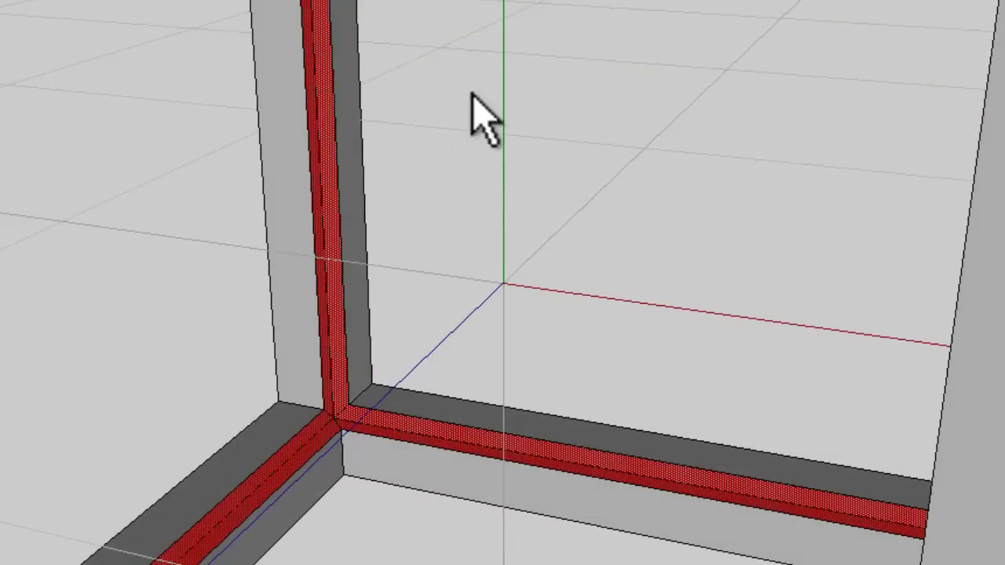
scroll(503, 2, "down", 4)
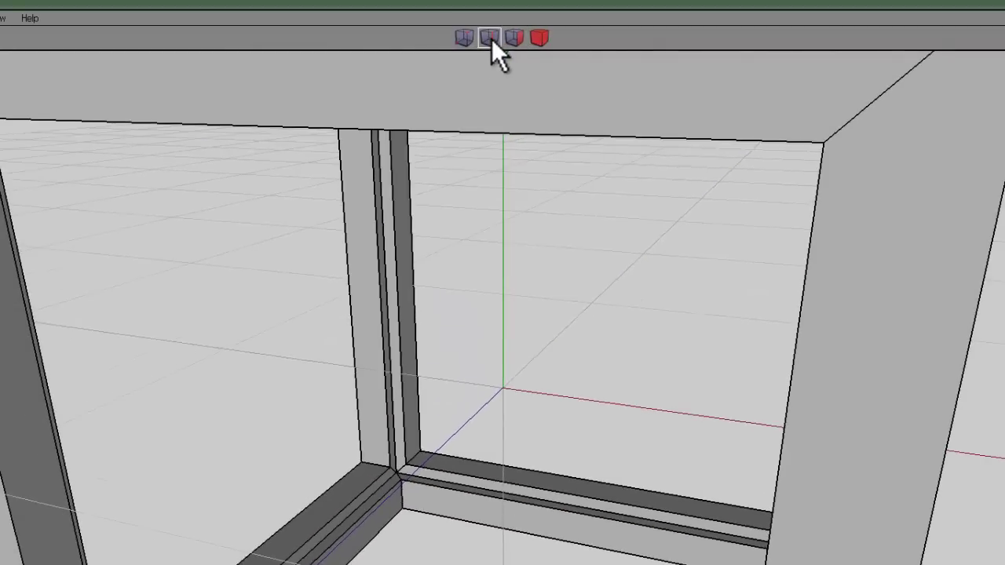
left_click(490, 38)
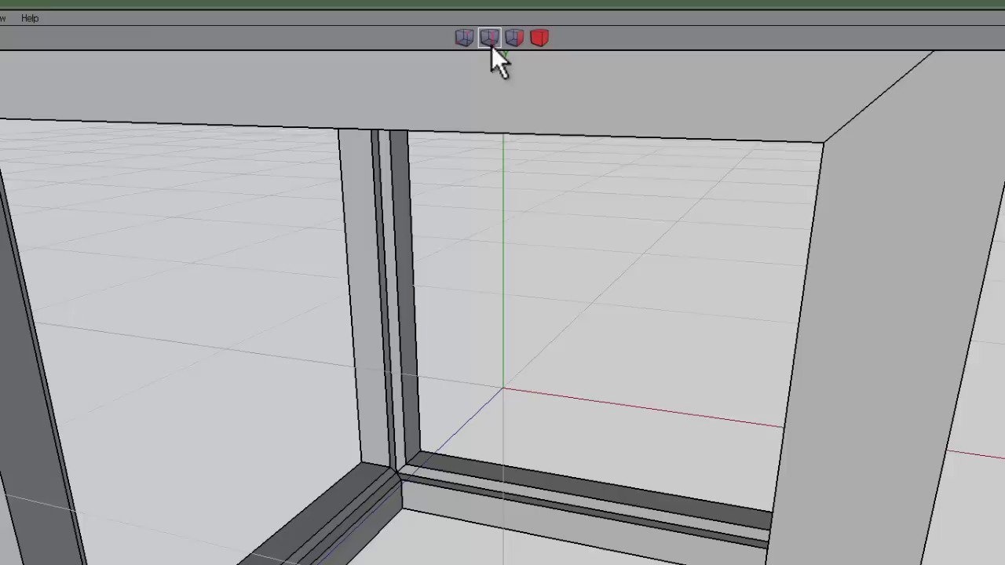
left_click(505, 490)
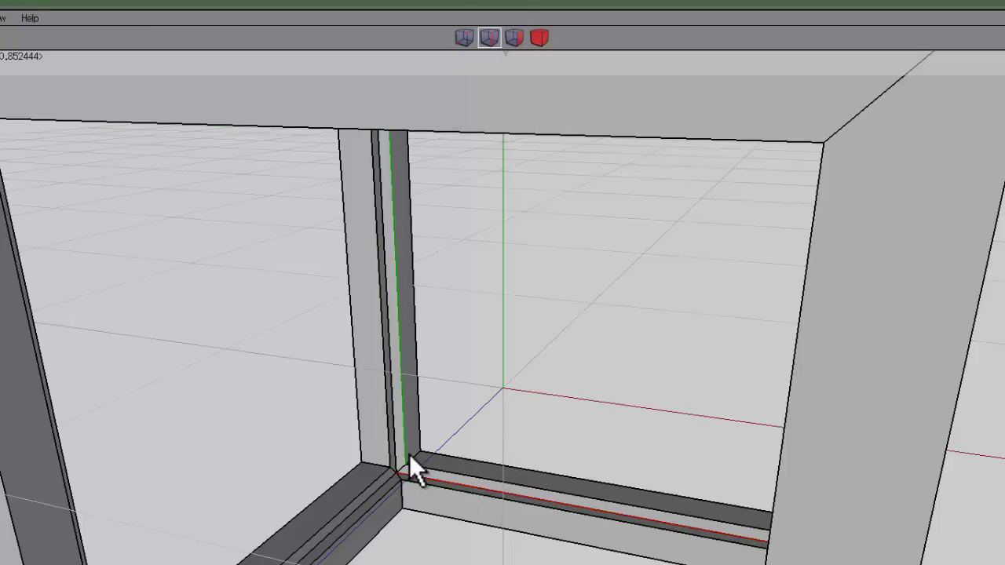
left_click(407, 453)
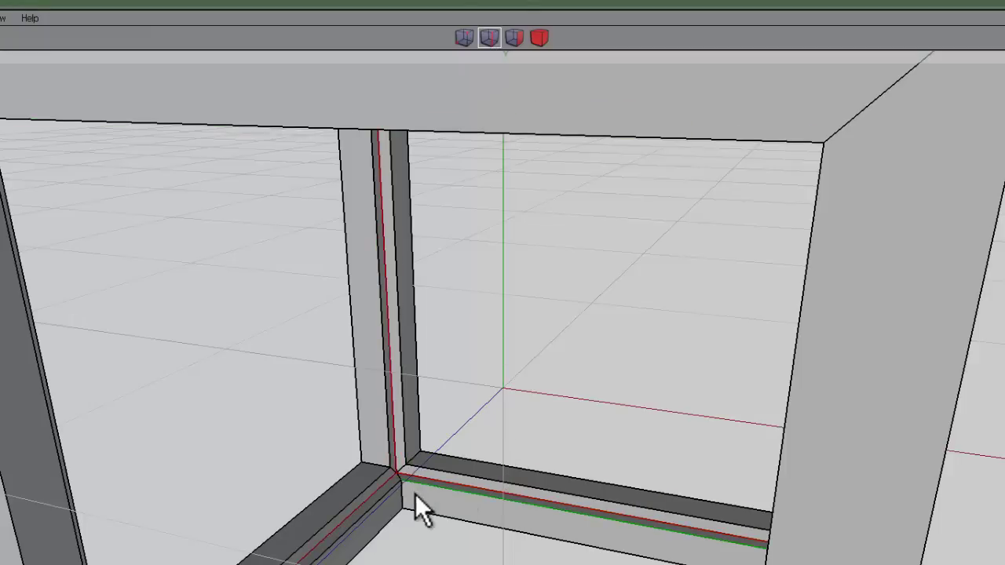
right_click(535, 302)
left_click(537, 519)
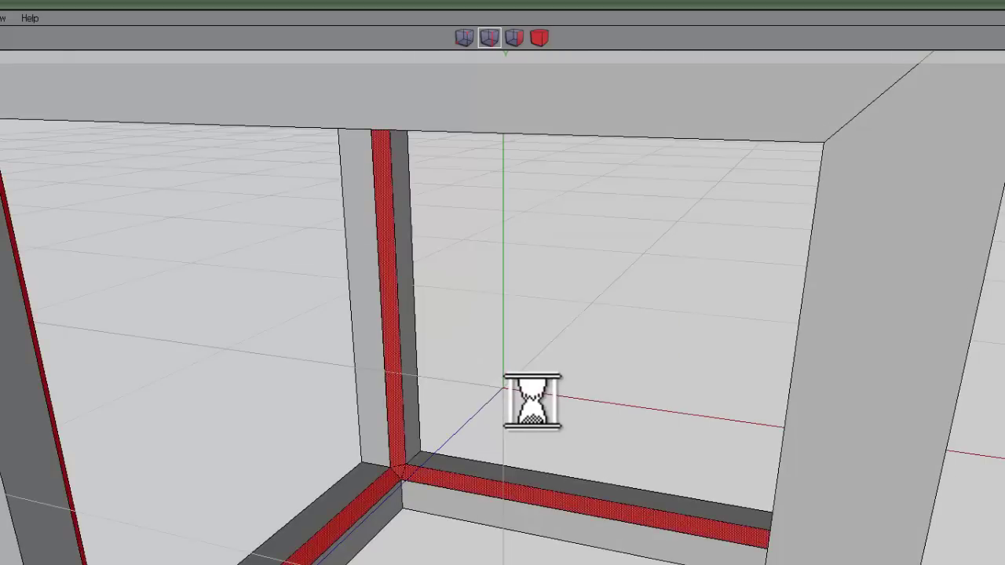
Select the whole frame object and run Cleanup on it.
key("3")
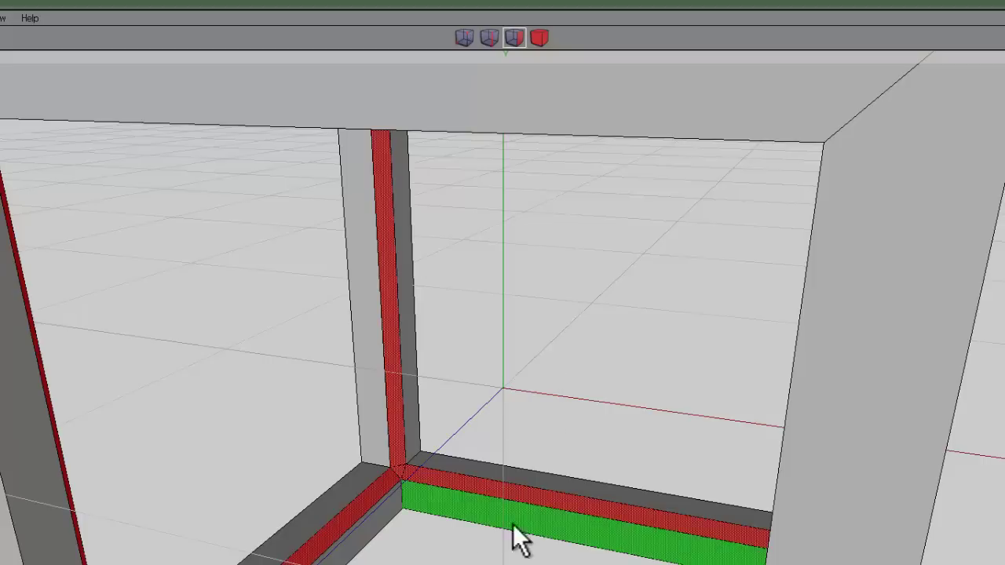
left_click(410, 474, "shift")
scroll(407, 479, "up", 2)
middle_click_drag(408, 484, 512, 386)
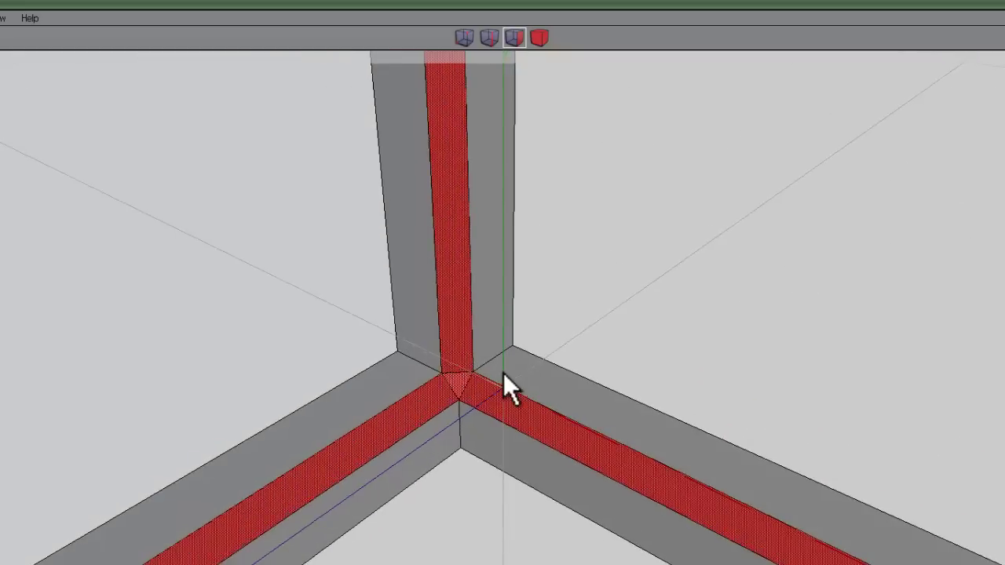
left_click(475, 402, "shift")
middle_click_drag(610, 449, 621, 302)
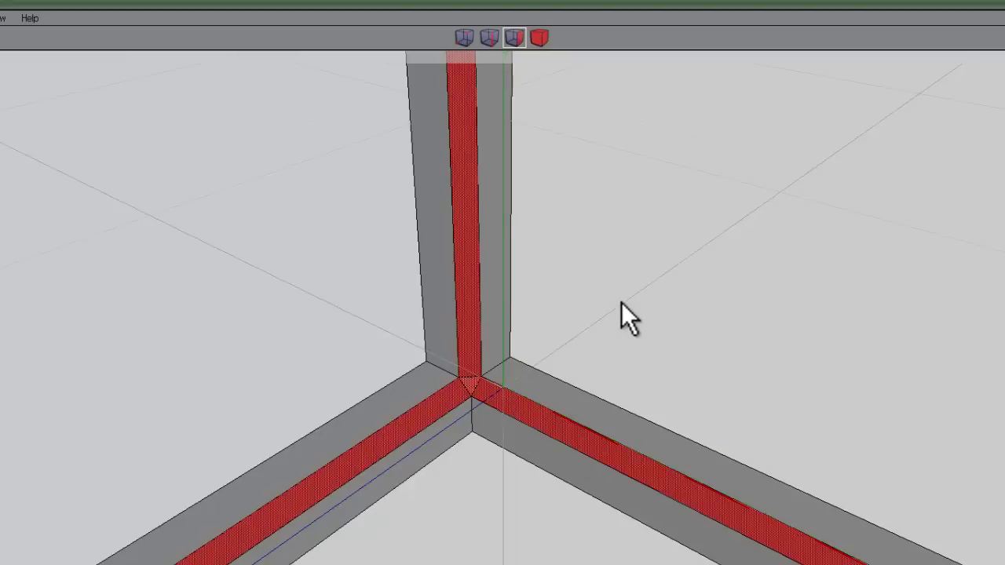
left_click(541, 39)
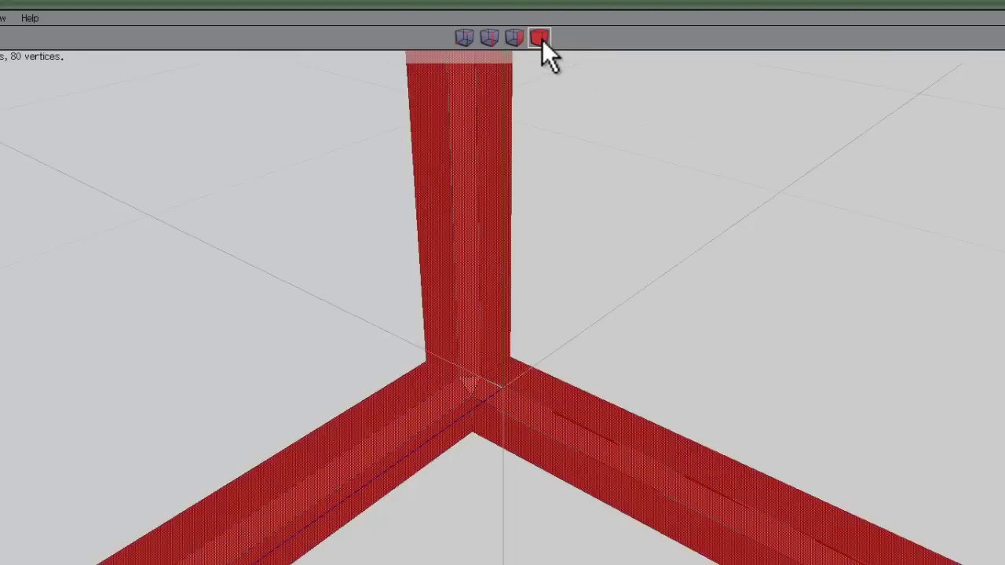
right_click(581, 8)
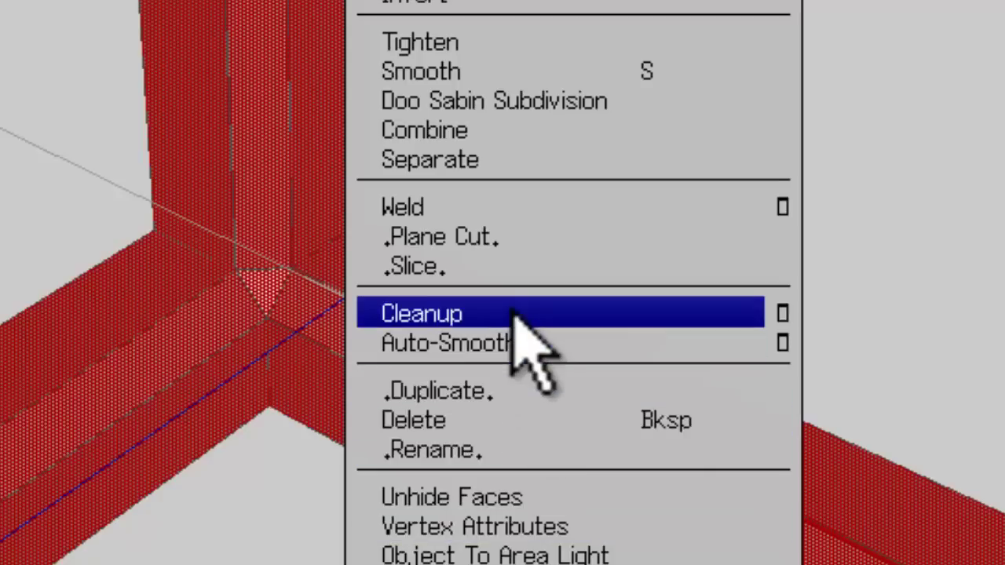
left_click(520, 314)
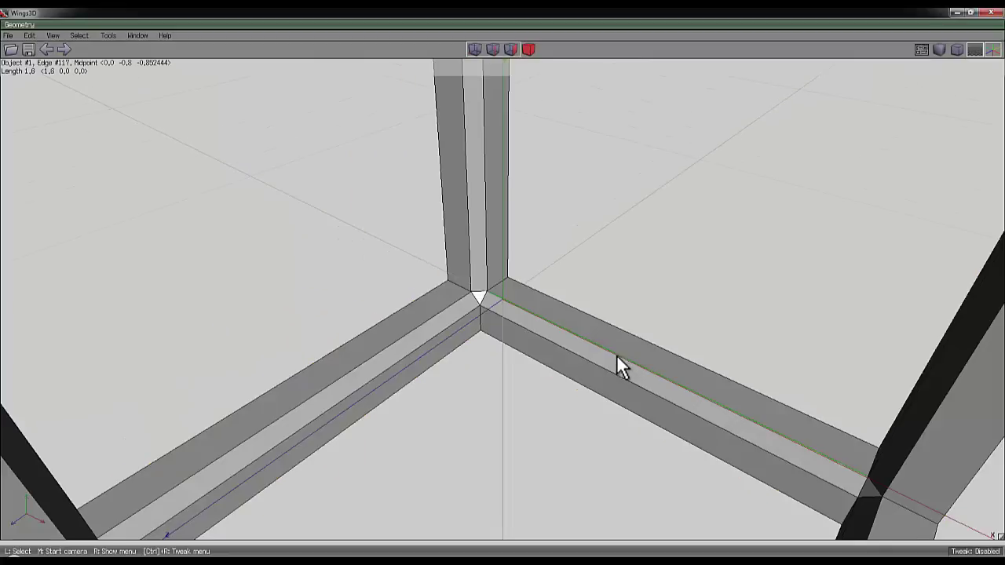
Select the long edges of every bevelled inner strip and connect their midpoints with a short cross edge on each strip.
scroll(564, 307, "down", 8)
middle_click(564, 296)
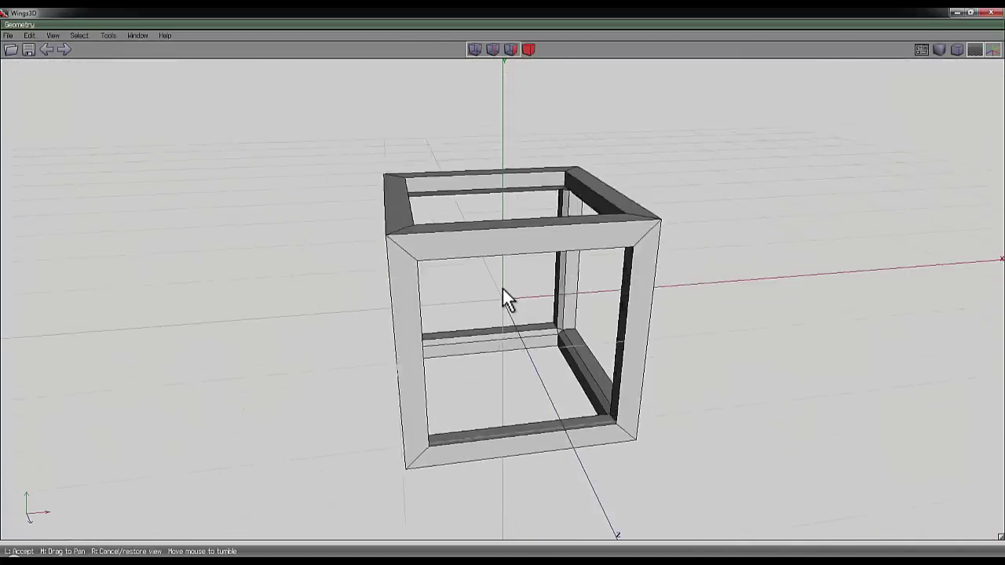
scroll(500, 288, "up", 6)
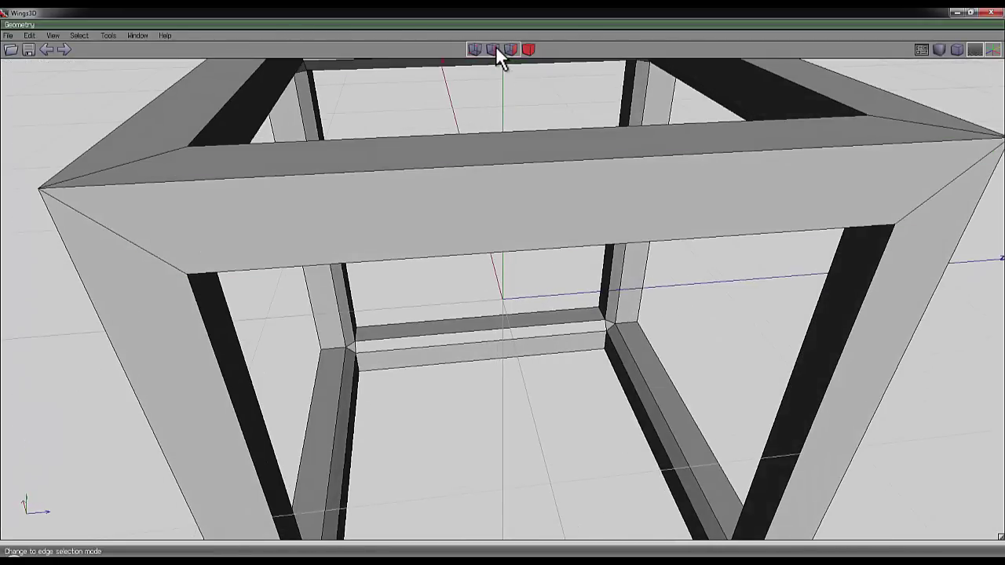
left_click(493, 47)
scroll(511, 277, "up", 5)
scroll(504, 283, "up", 1)
left_click(504, 282)
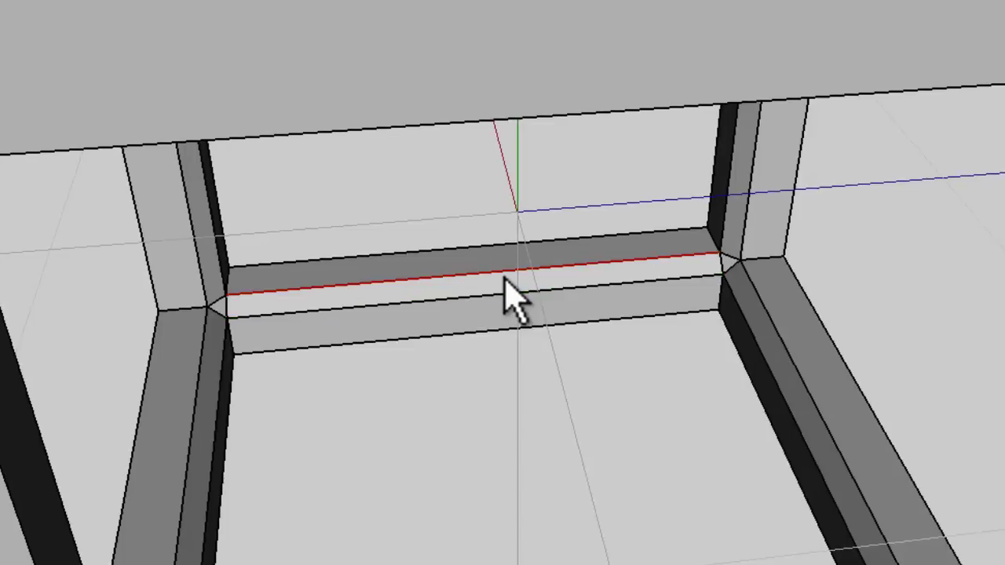
left_click(448, 298)
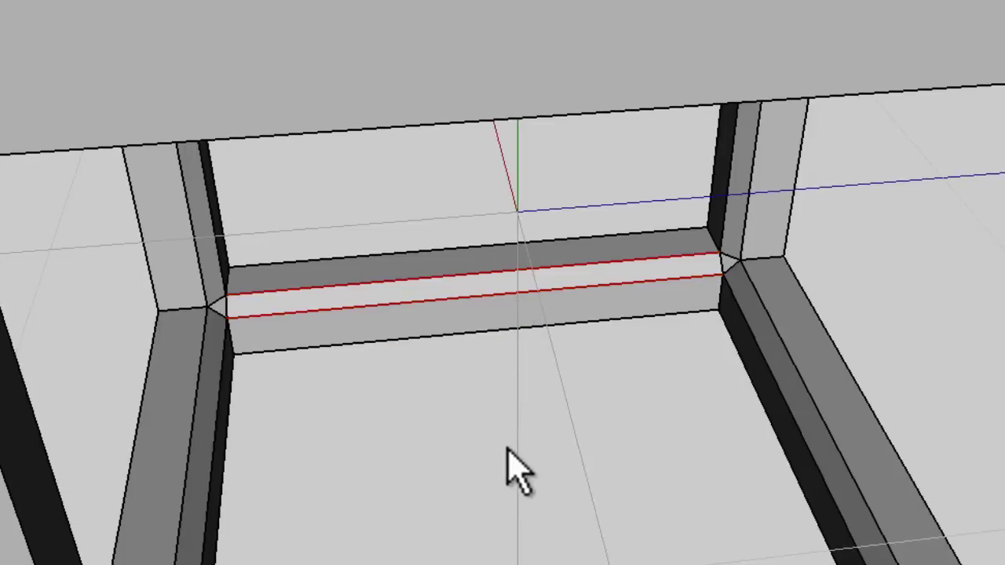
key("l")
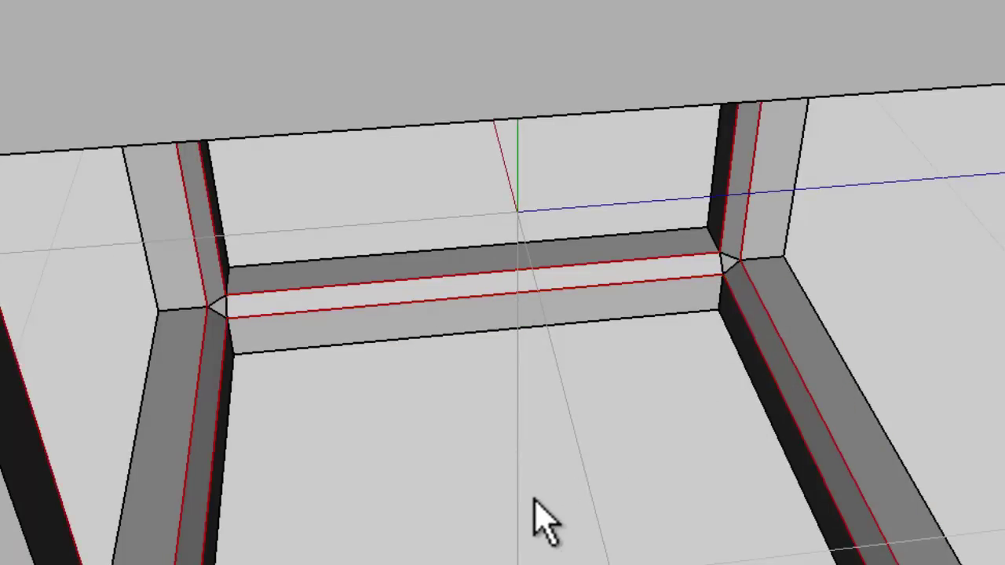
key("g")
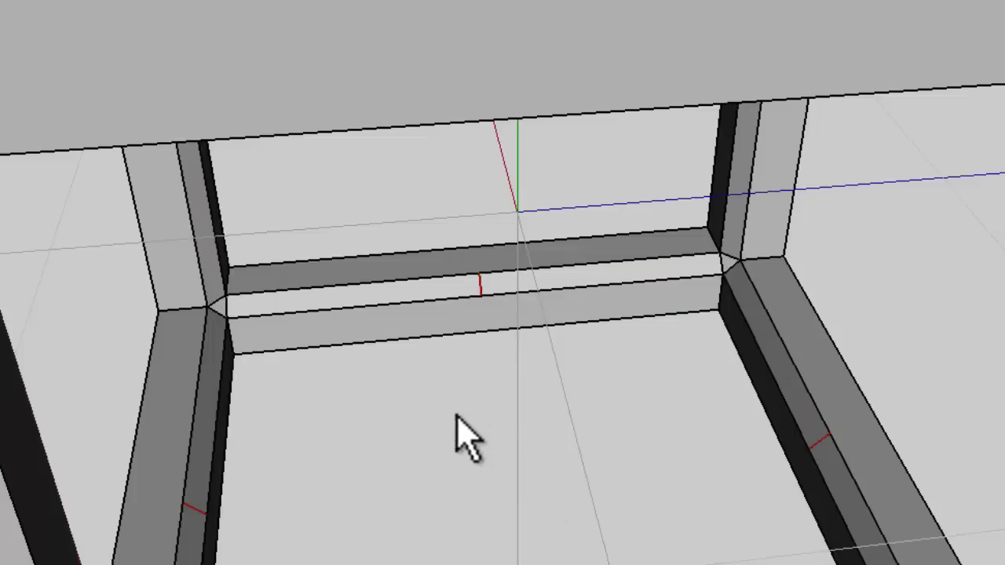
Bevel the short cross edges into small square faces at the middle of each inner strip.
right_click(452, 386)
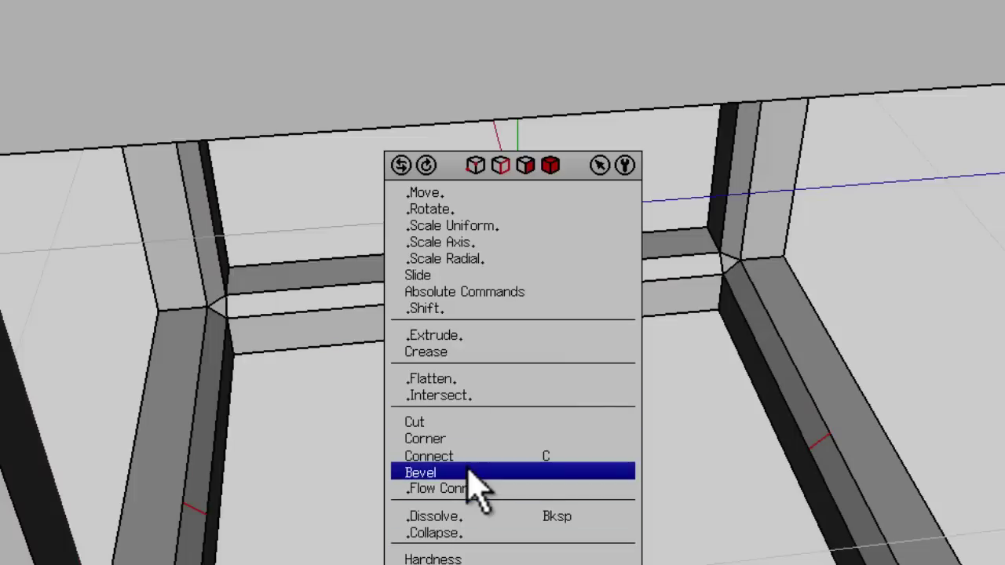
left_click(471, 471)
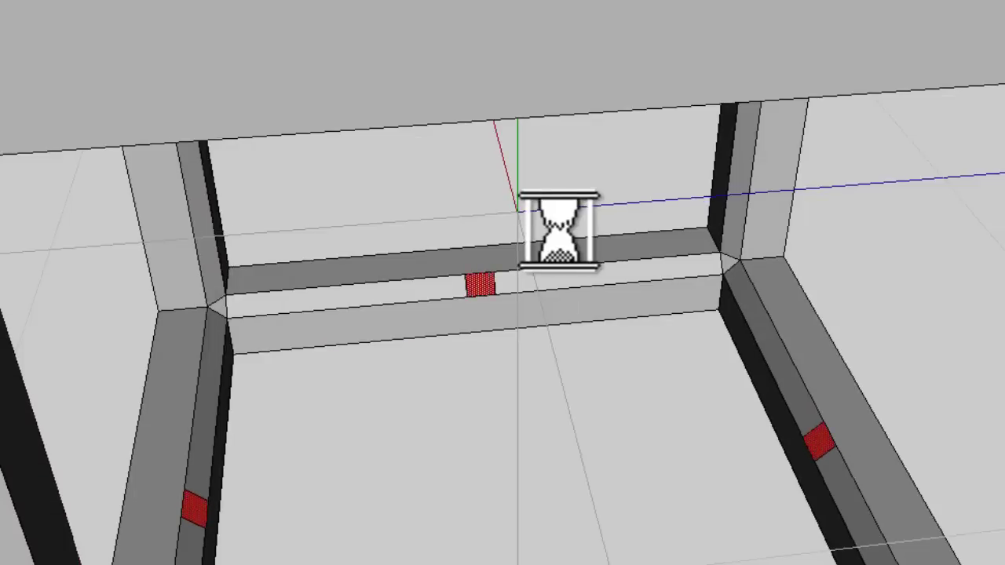
left_click(518, 190)
scroll(509, 446, "down", 5)
middle_click(630, 395)
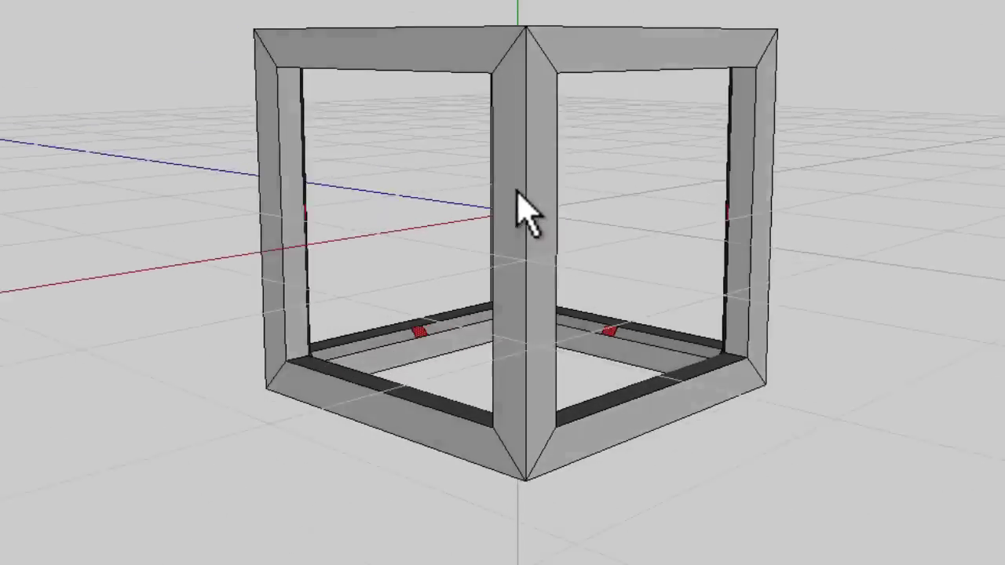
scroll(518, 191, "up", 5)
left_click(517, 191)
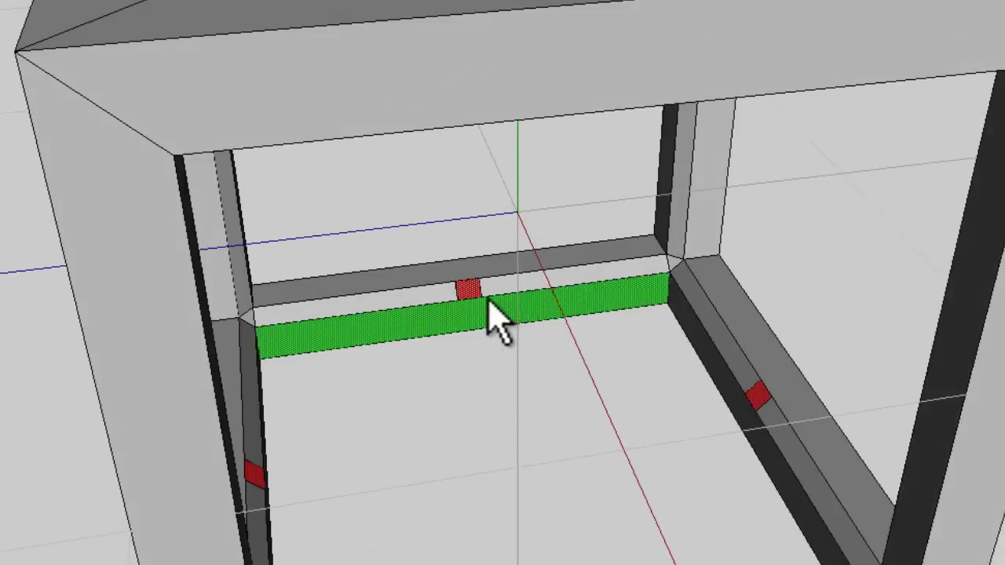
scroll(541, 416, "down", 10)
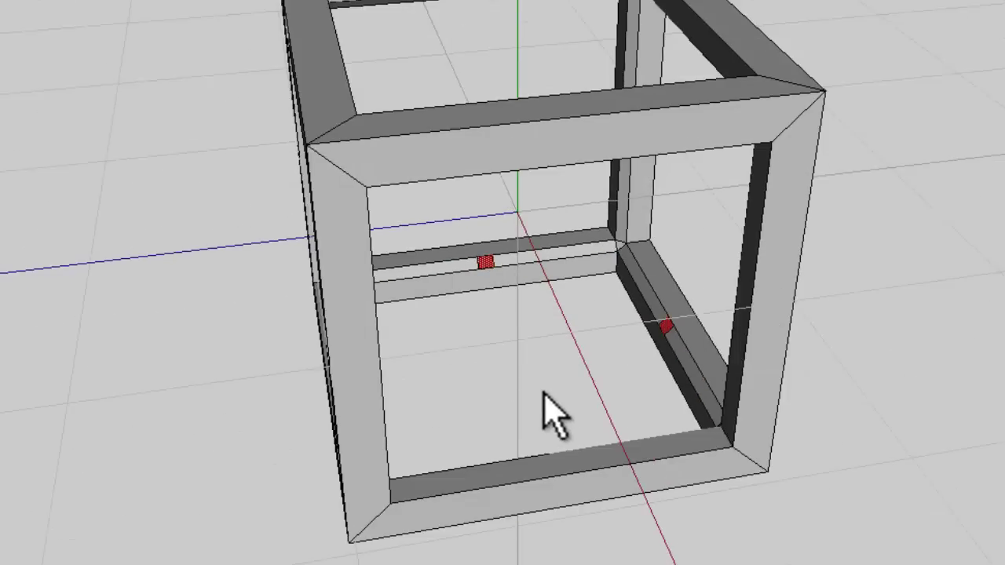
Duplicate the whole frame object and place the copy 4 units above the original along the Y axis.
scroll(518, 191, "up", 3)
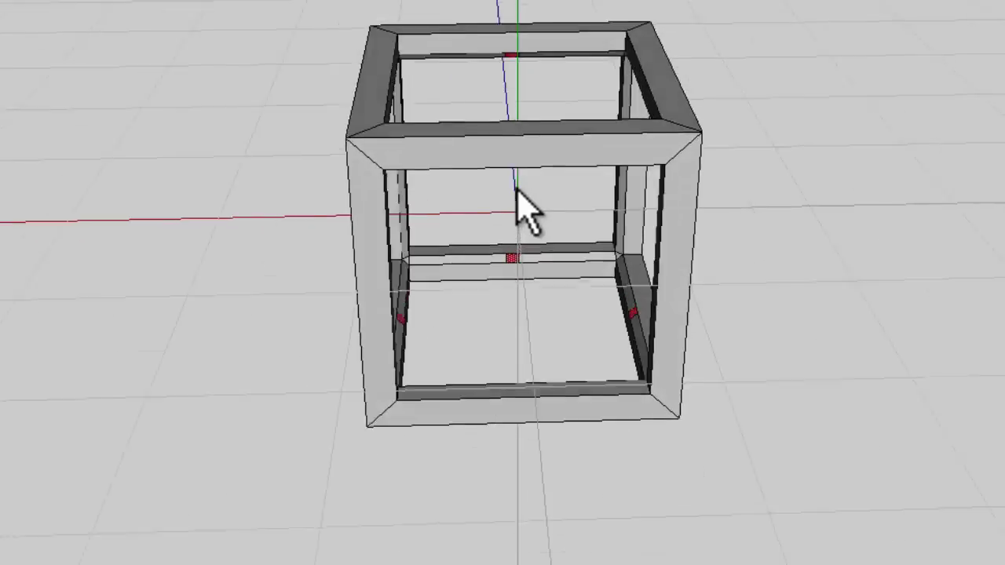
scroll(519, 191, "down", 5)
middle_click_drag(527, 208, 554, 420)
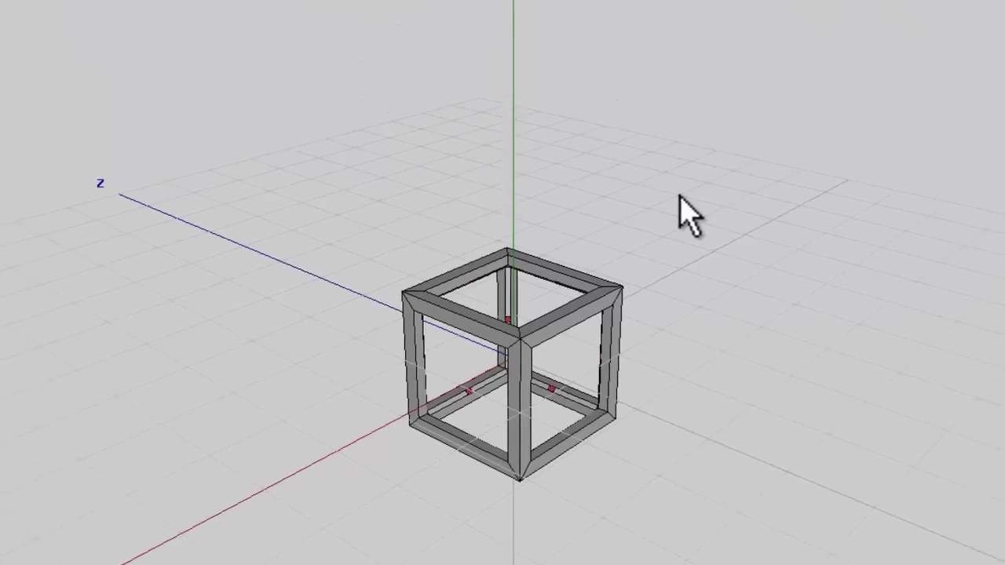
left_click(552, 40)
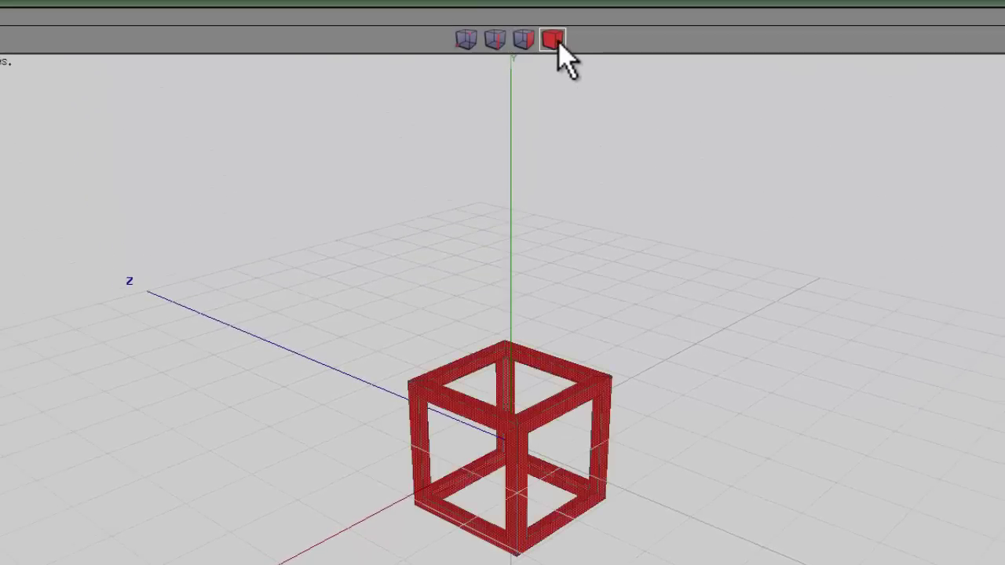
right_click(604, 458)
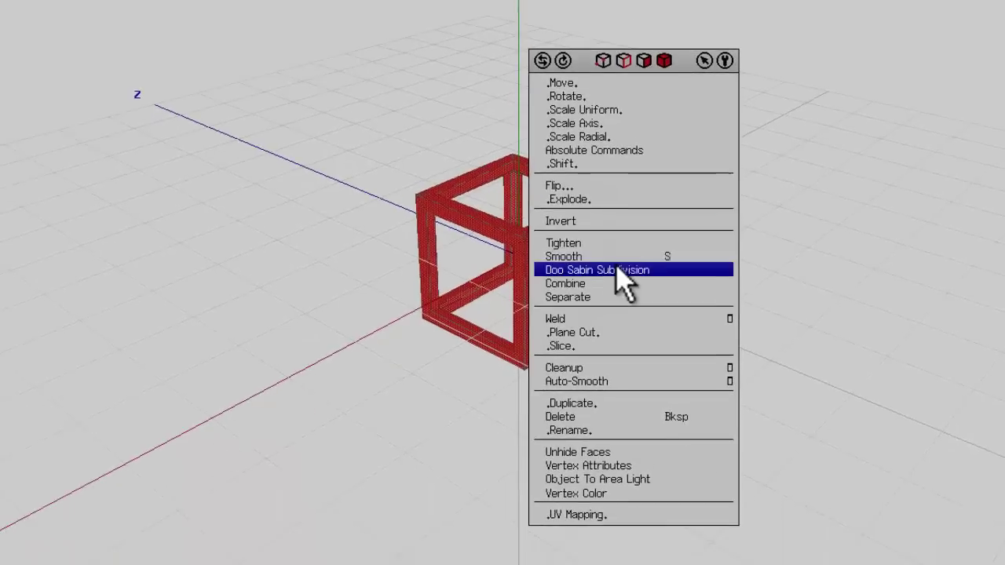
left_click(628, 399)
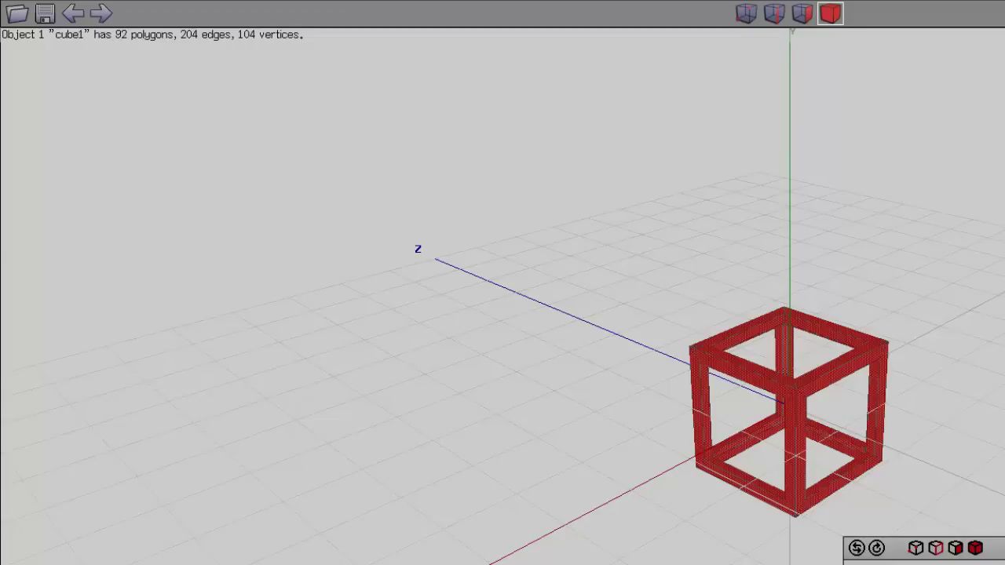
mouse_move(790, 400)
left_mouse_down()
mouse_move(840, 390)
mouse_move(874, 411)
mouse_move(713, 395)
mouse_move(801, 398)
mouse_move(790, 402)
mouse_move(791, 391)
left_mouse_up()
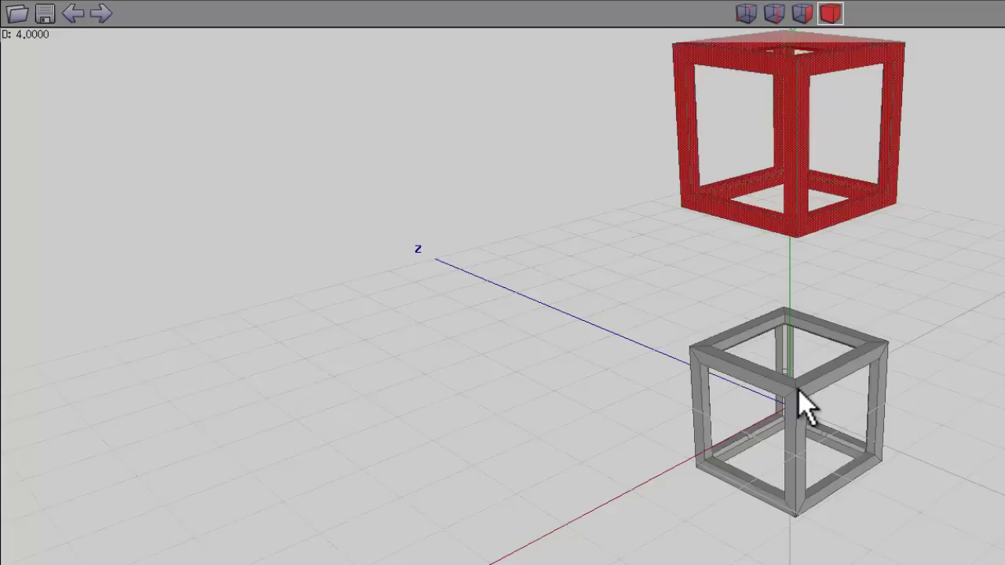
left_click(797, 393)
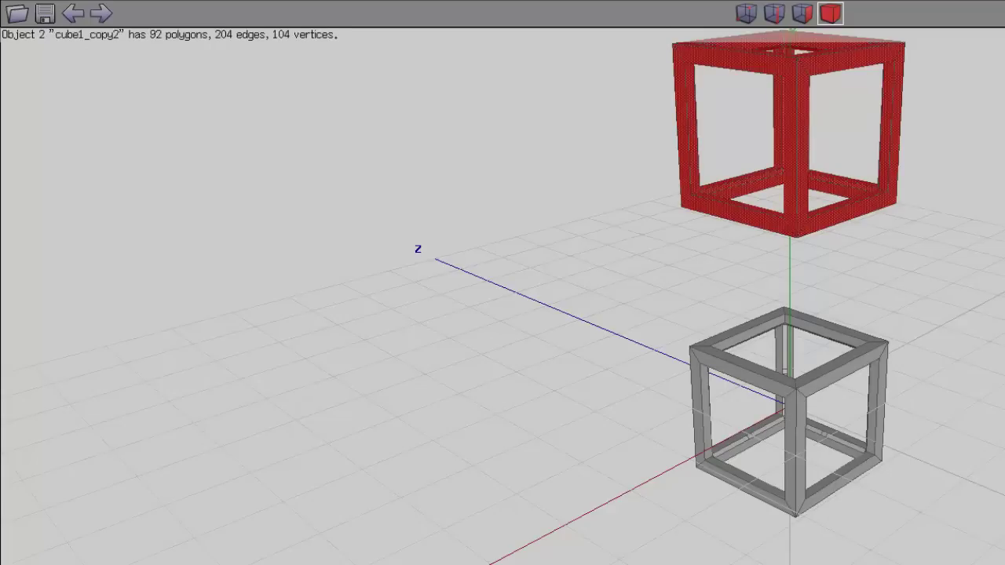
Select a lower outer face of the upper frame and every similar face, and clear the selection.
key("x")
middle_click_drag(790, 394, 790, 394)
scroll(791, 393, "up", 4)
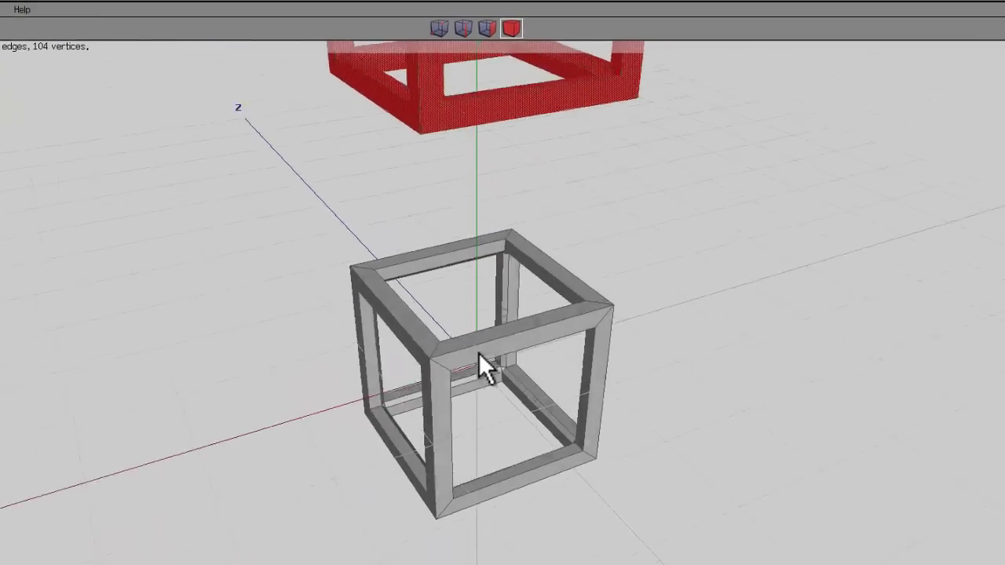
middle_click_drag(479, 353, 662, 549)
scroll(624, 502, "down", 3)
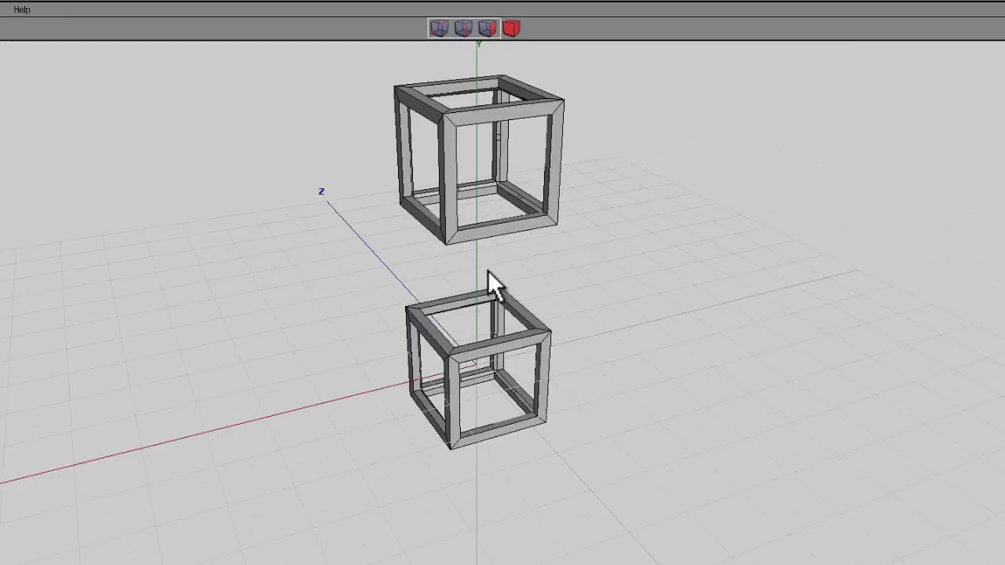
left_click(489, 27)
left_click(510, 227)
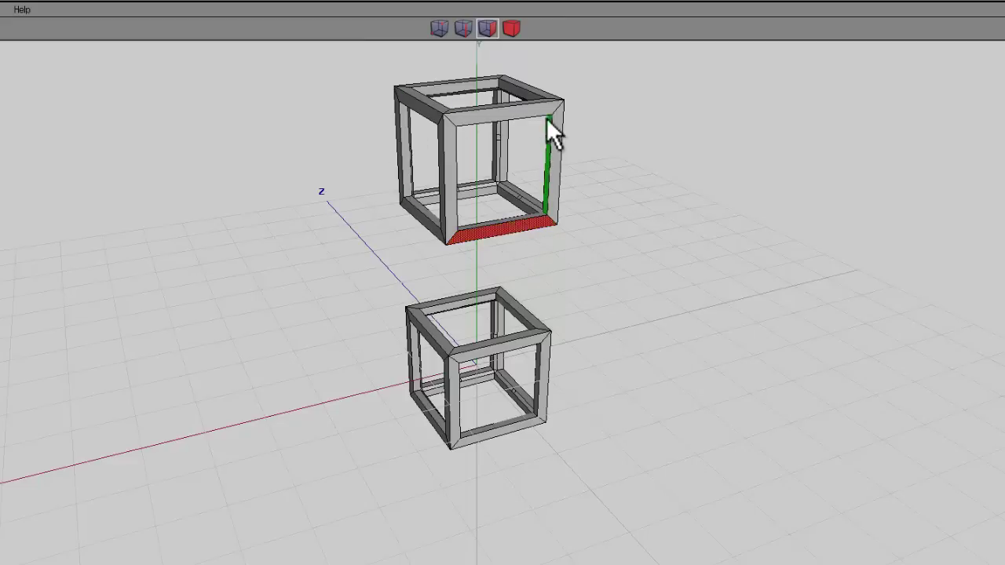
key("ctrl+a")
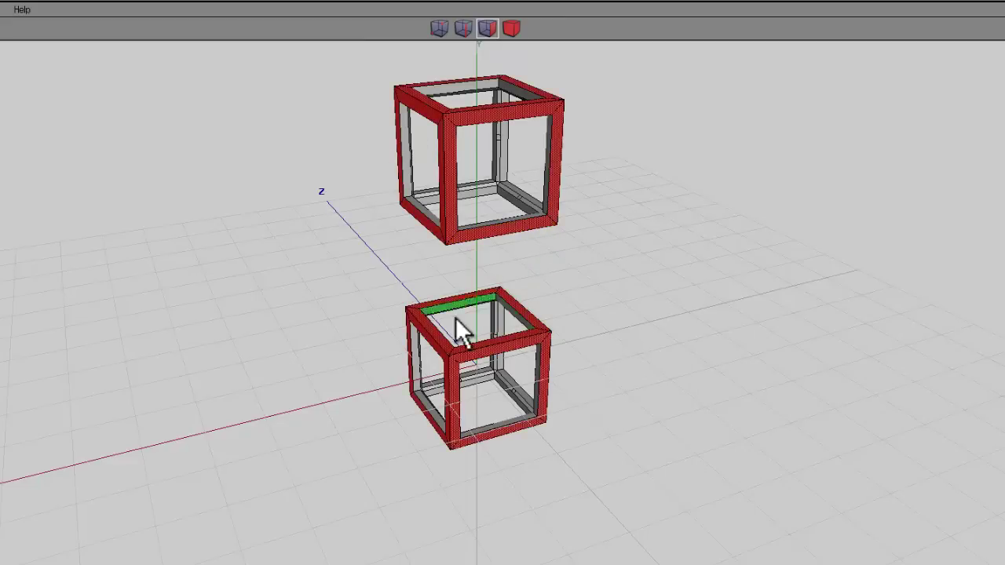
left_click(657, 252)
Scale the upper frame copy uniformly to 50% and deselect it.
left_click(511, 28)
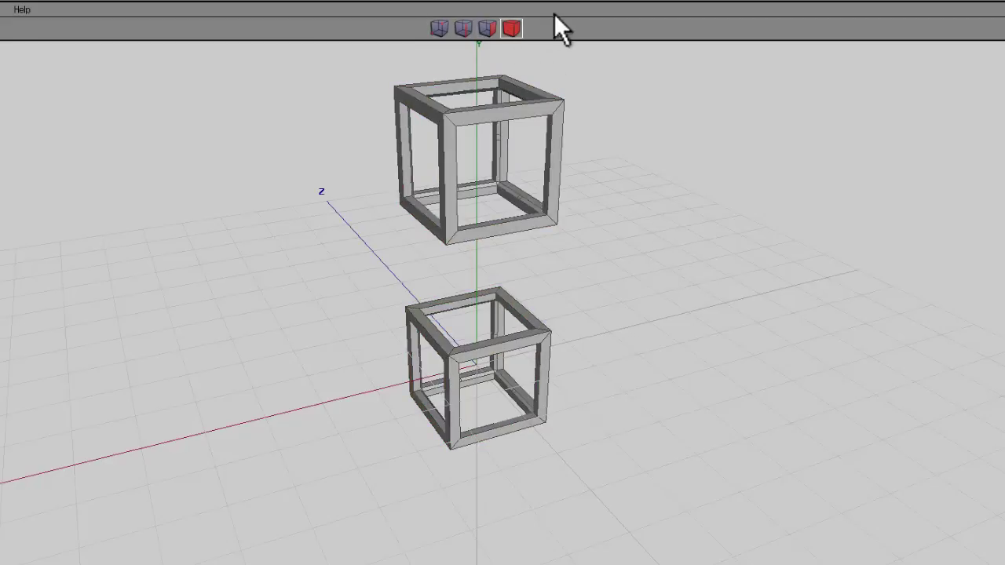
left_click(545, 114)
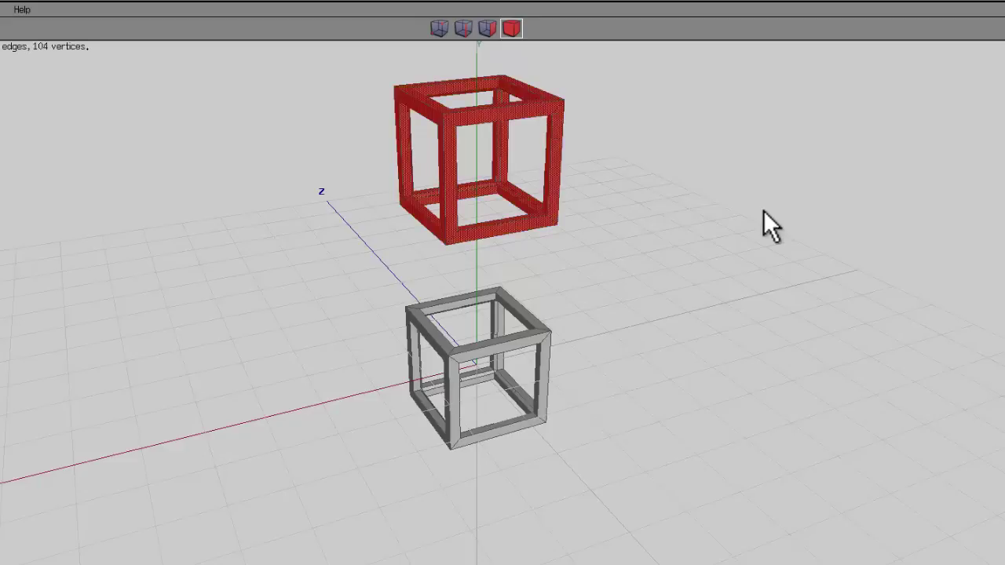
right_click(696, 182)
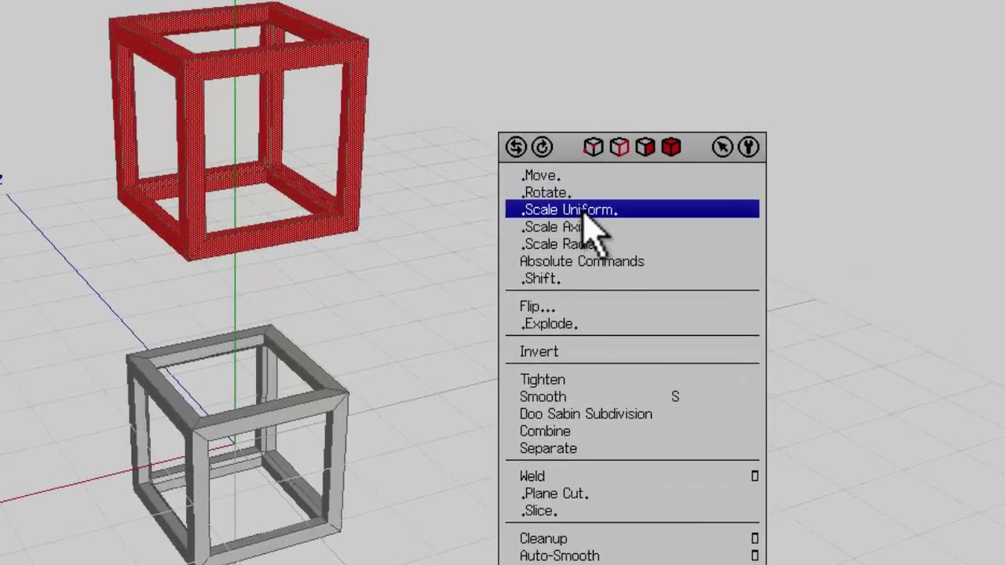
left_click(580, 210)
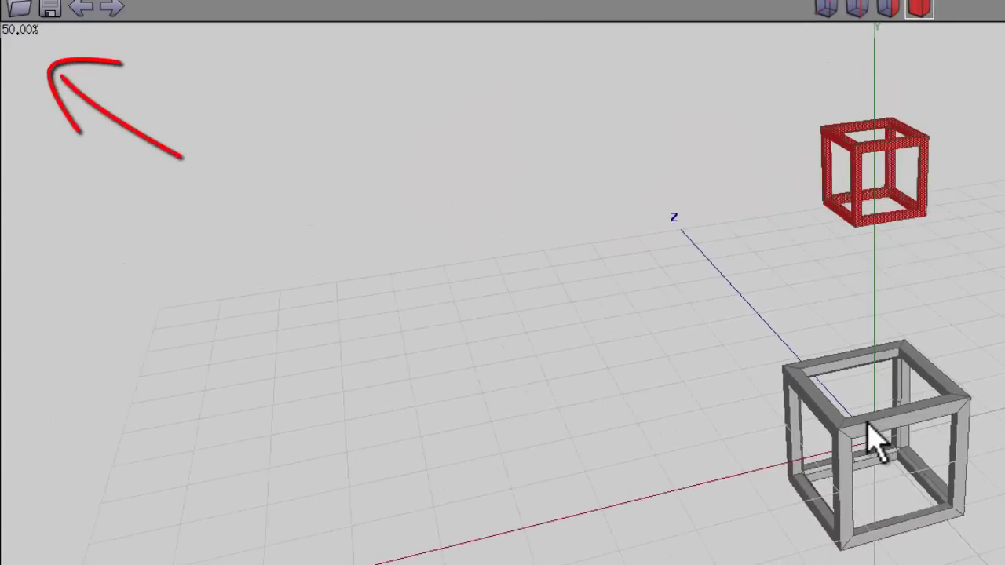
left_click(877, 424)
key("space")
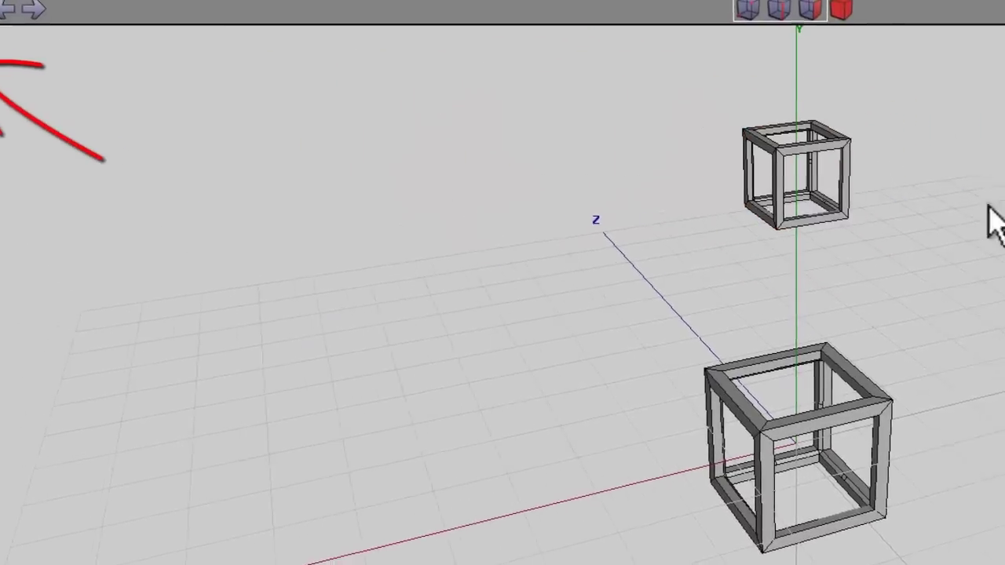
Select a lower outer face of the scaled-down upper frame with its similar faces, and clear the selection.
left_click(887, 7)
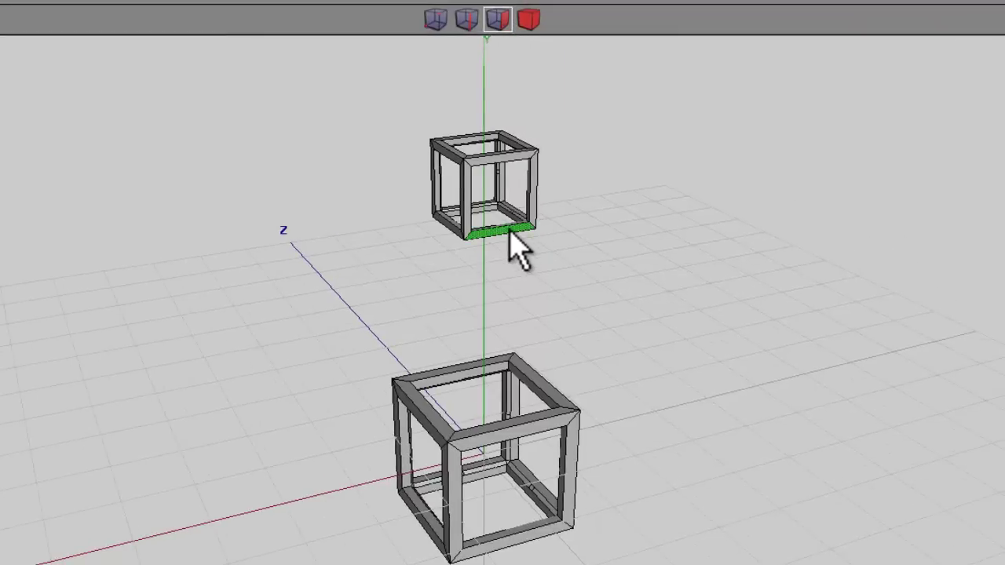
left_click(510, 233)
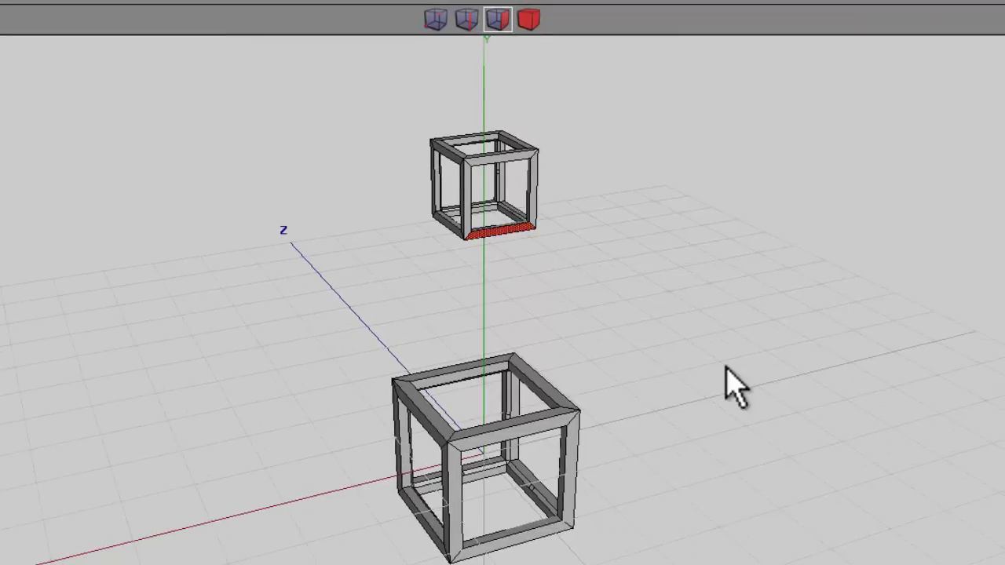
key("bracketright")
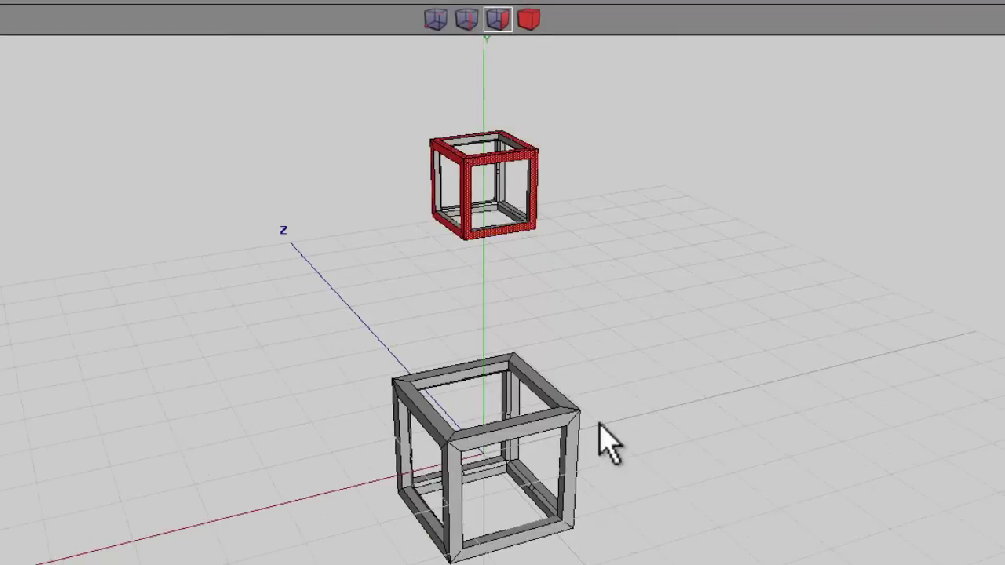
mouse_move(697, 400)
middle_mouse_down()
mouse_move(491, 460)
mouse_move(485, 448)
mouse_move(490, 460)
mouse_move(695, 381)
middle_mouse_up()
key("Escape")
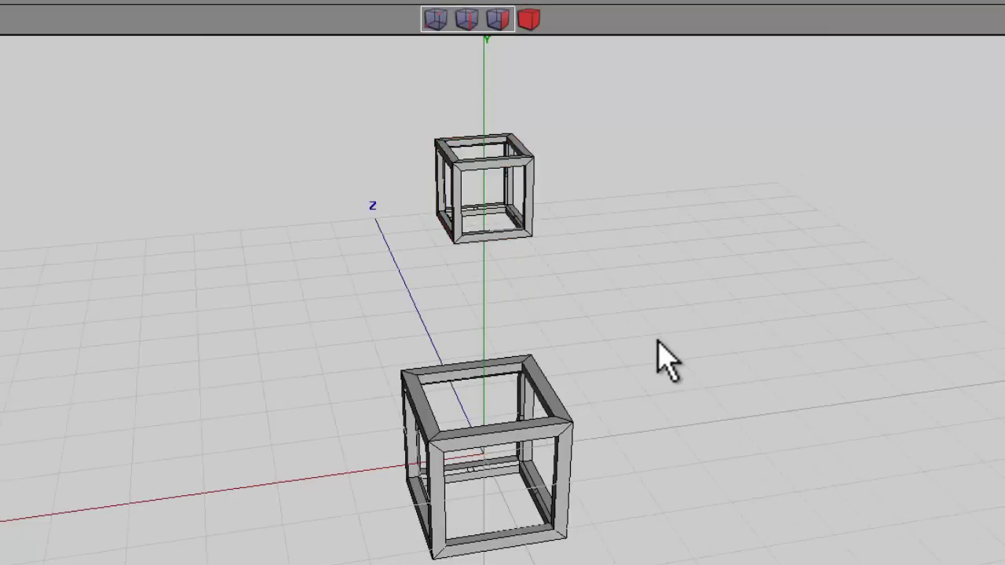
Select the small inner corner triangles of the lower frame and the mid-strip squares of the upper frame.
scroll(489, 460, "up", 10)
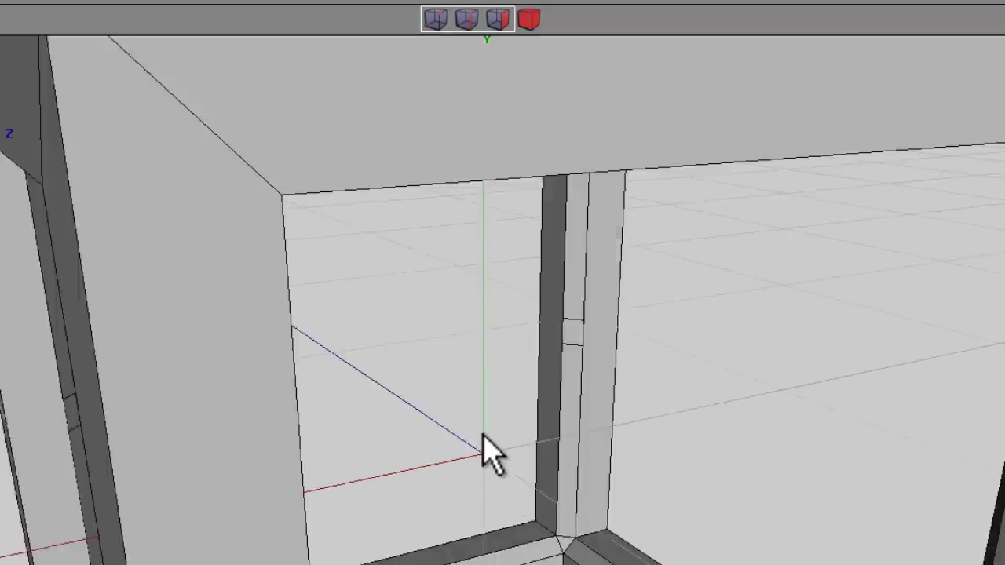
middle_click_drag(484, 455, 493, 456)
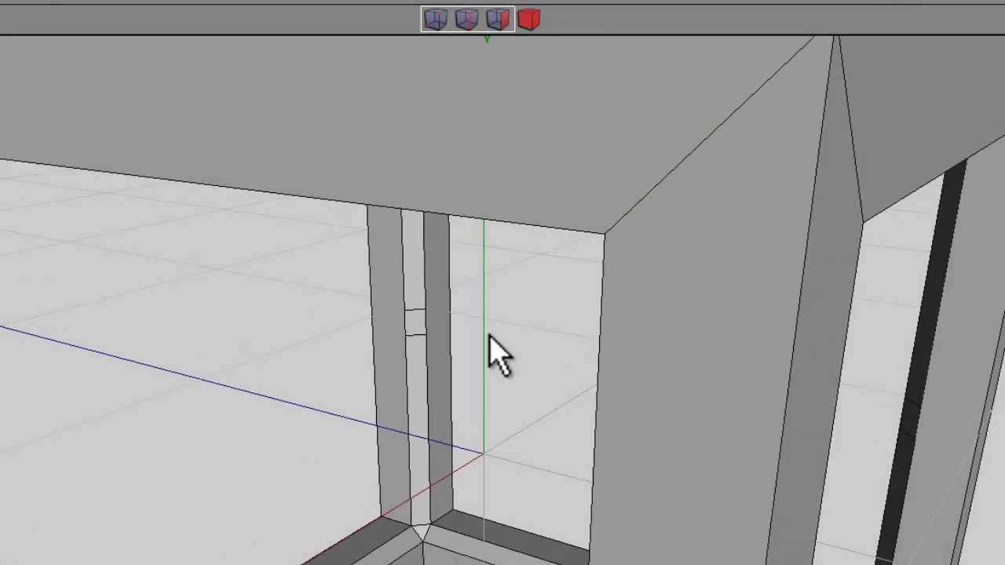
left_click(508, 21)
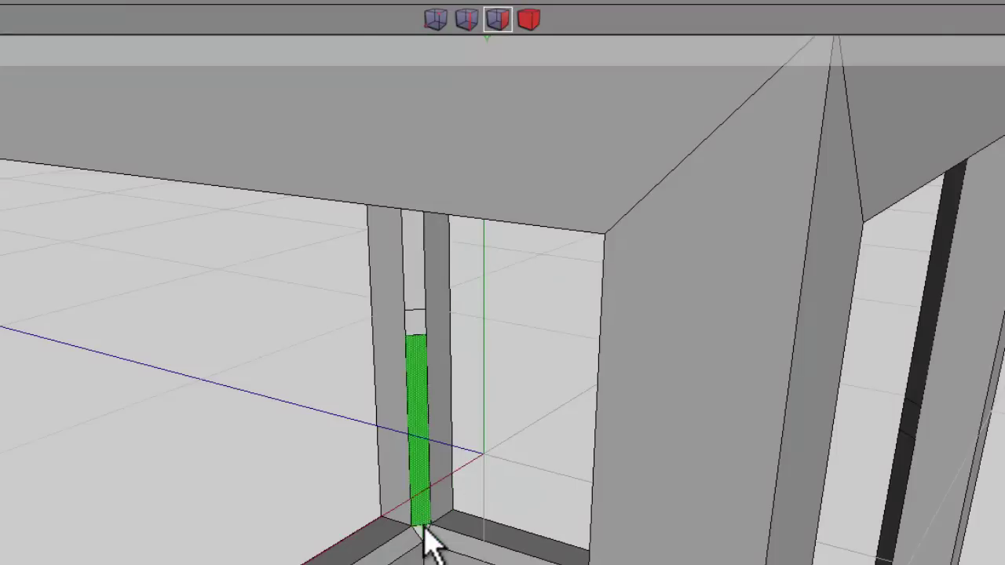
scroll(460, 482, "down", 8)
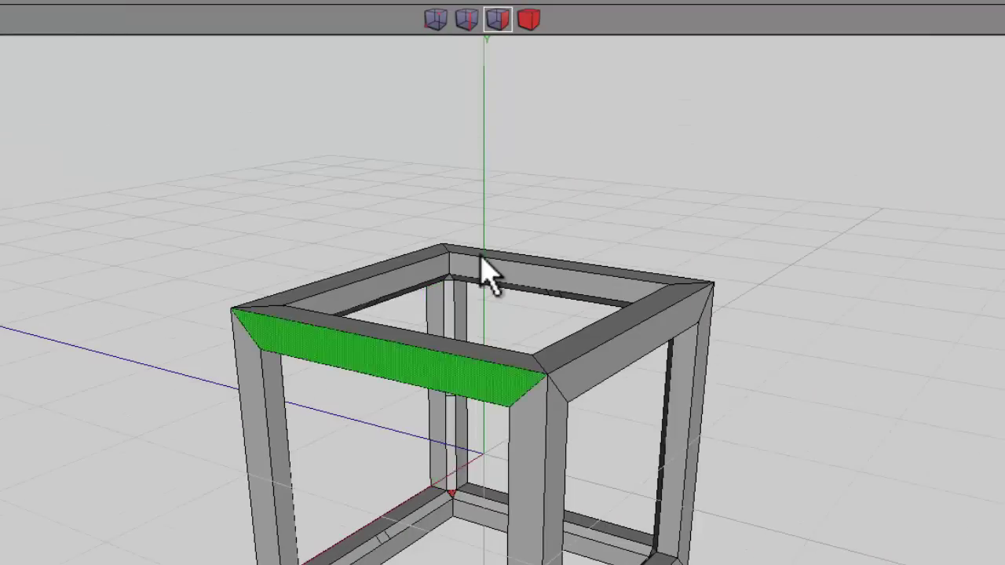
middle_click_drag(487, 269, 485, 456)
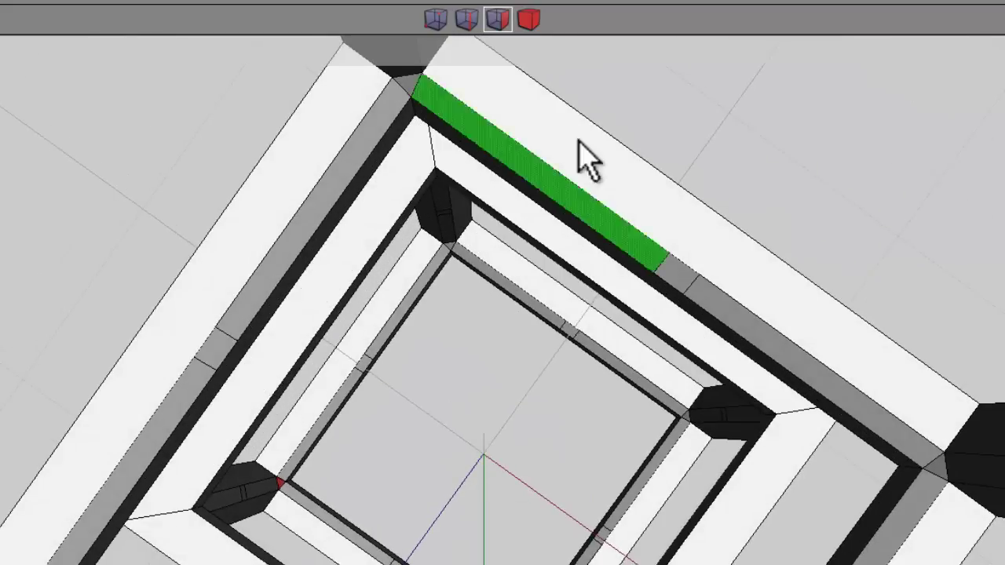
left_click(674, 277)
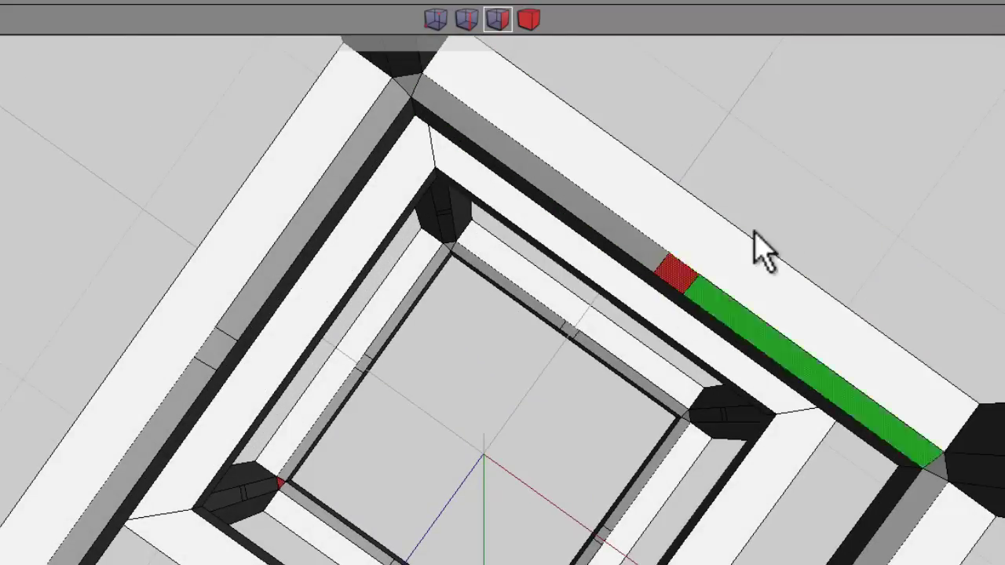
middle_click_drag(762, 251, 493, 455)
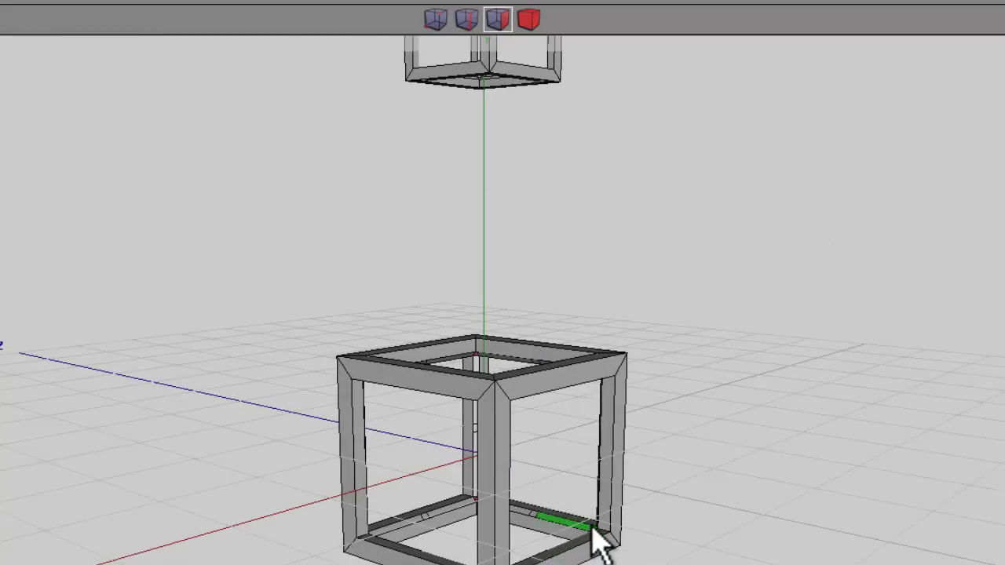
middle_click_drag(651, 123, 488, 440)
Try to extrude the selected corner triangles and mid-strip squares along their normals.
right_click(651, 184)
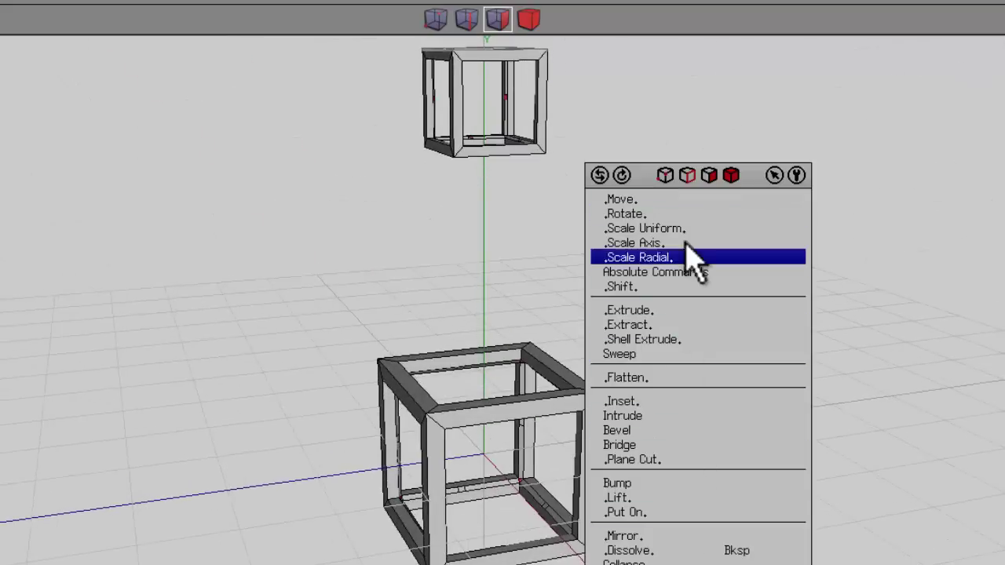
left_click(677, 322)
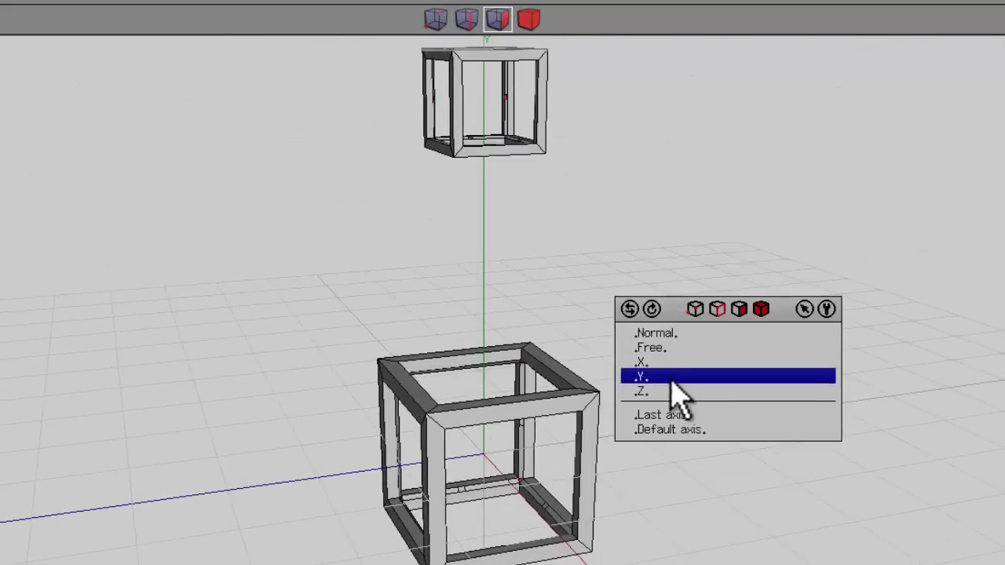
left_click(666, 333)
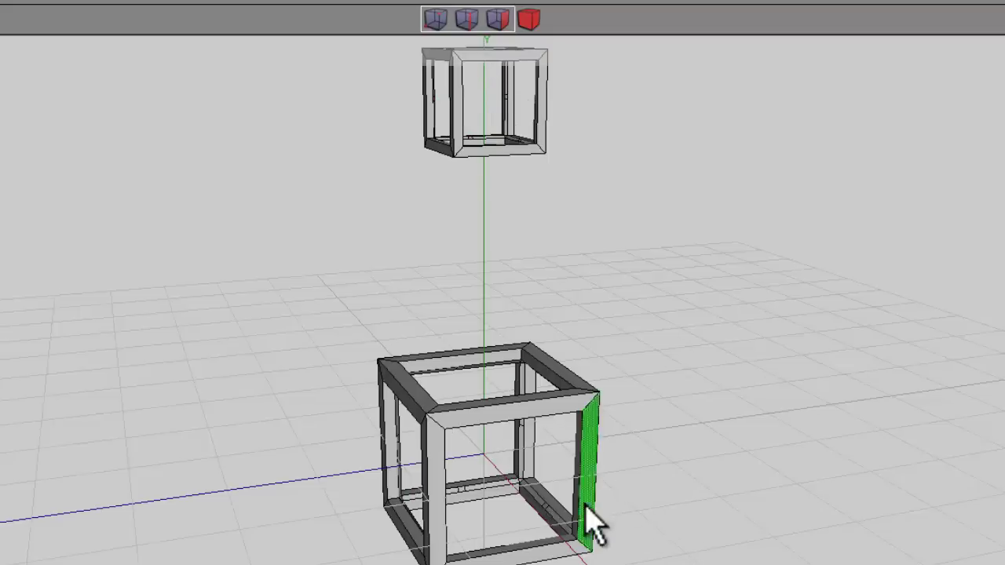
Extrude the inner corner triangles of the lower frame 0.6 along their normals, and clear the face selection.
scroll(594, 526, "up", 5)
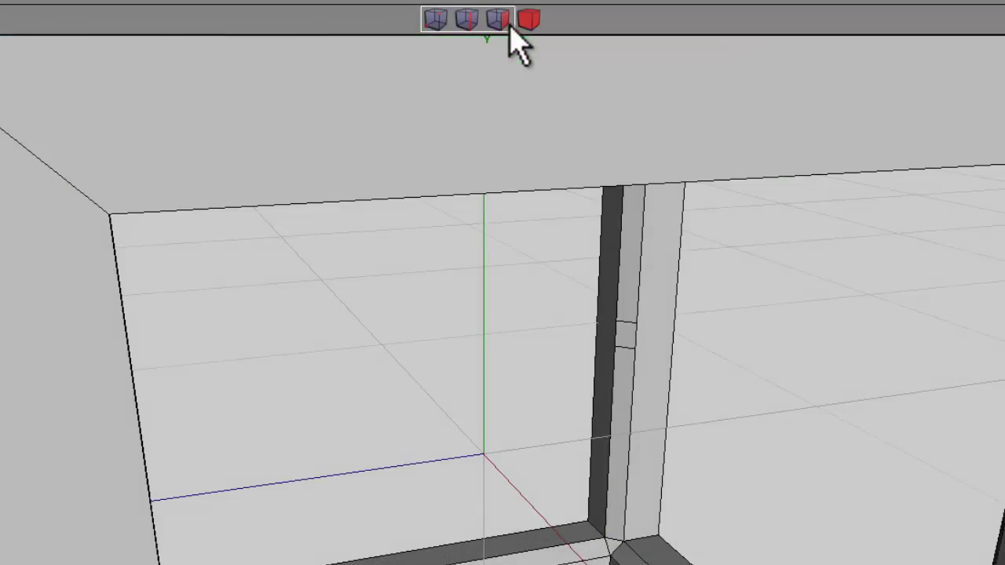
left_click(499, 20)
scroll(808, 464, "down", 5)
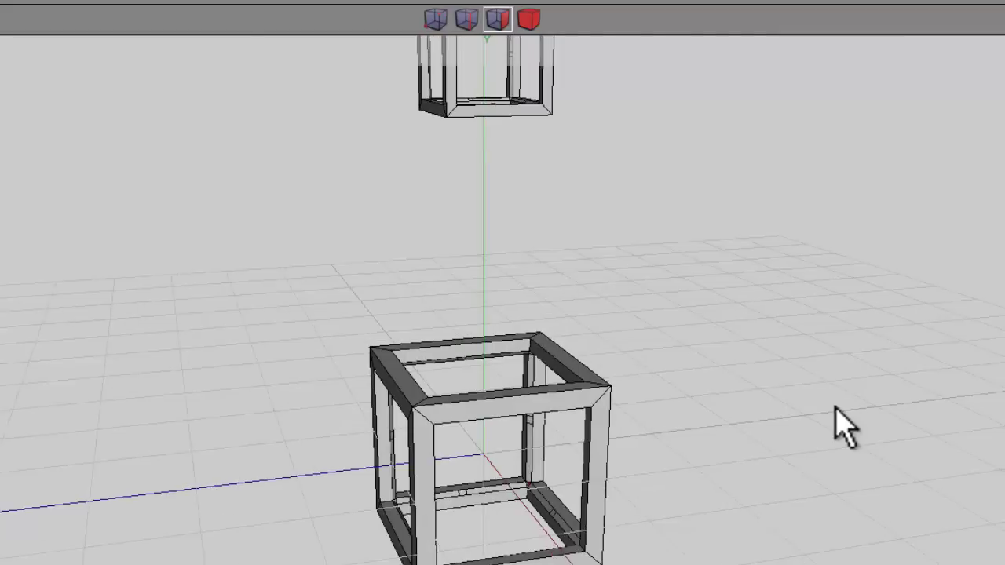
scroll(766, 392, "down", 2)
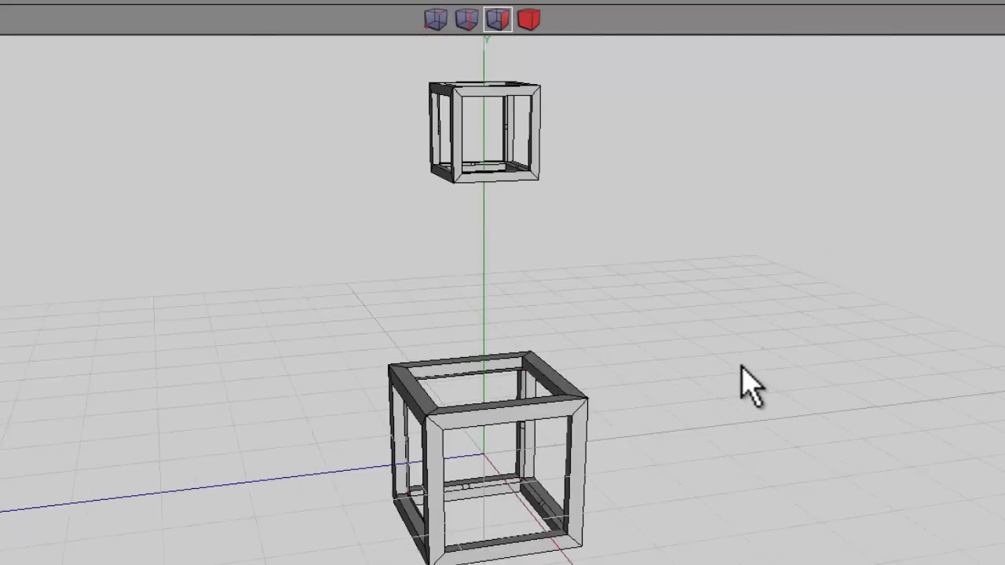
right_click(657, 276)
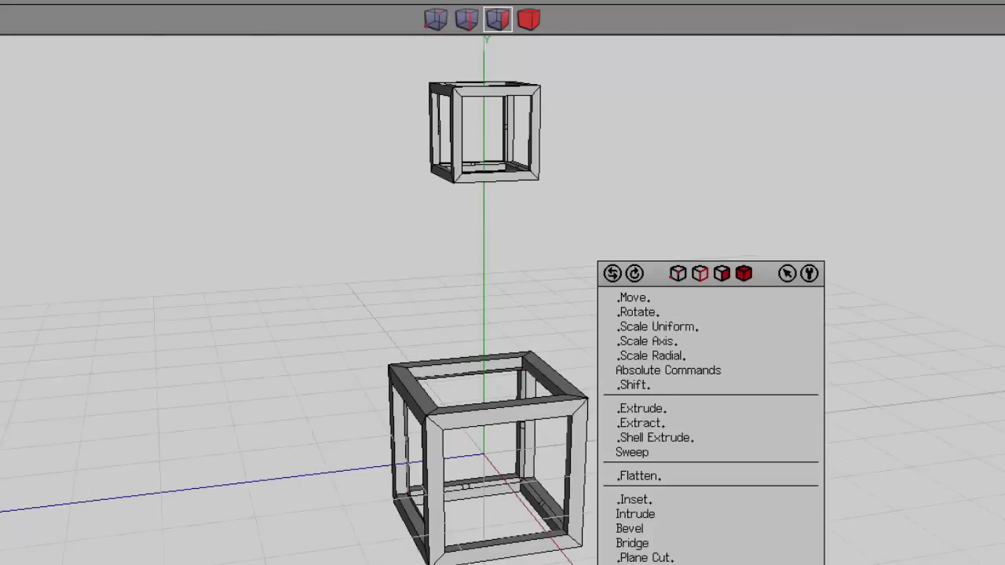
left_click(677, 410)
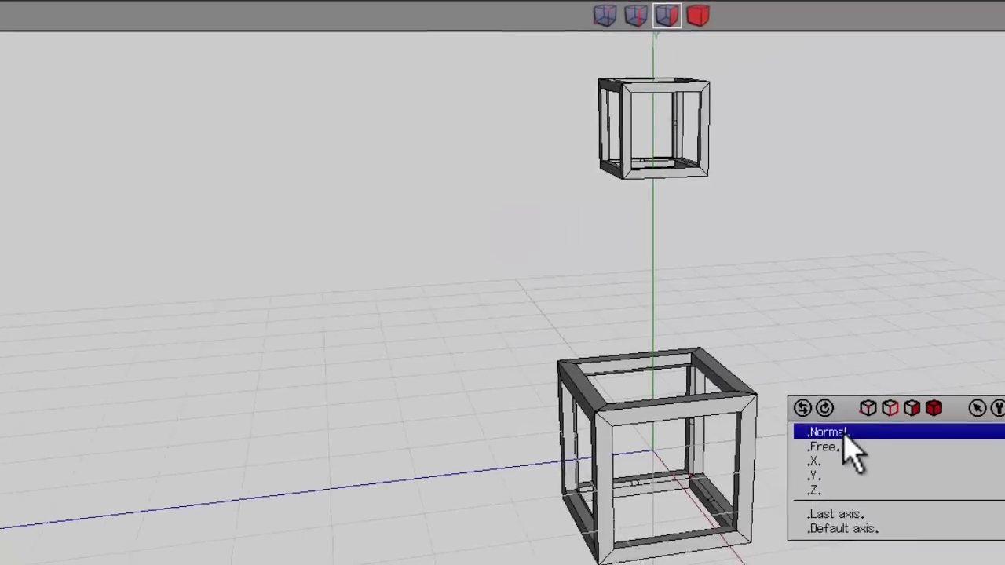
left_click(674, 431)
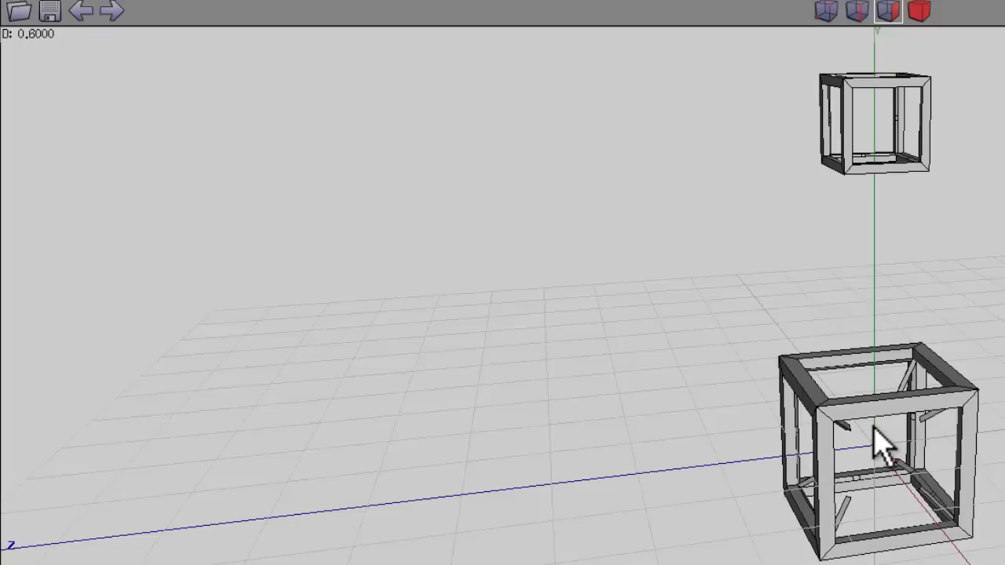
left_click(874, 428)
middle_click(674, 430)
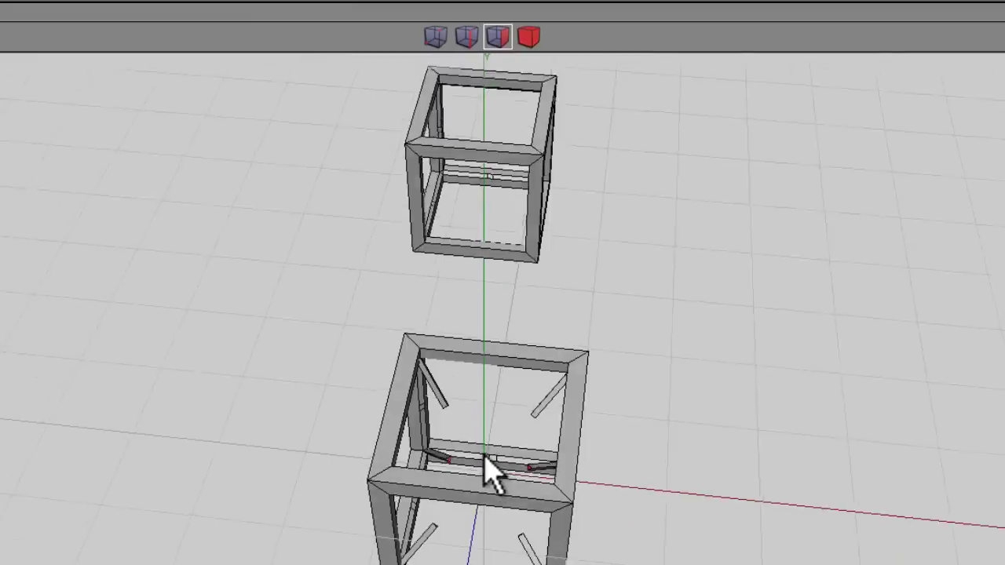
left_click(484, 453)
key("space")
left_click(499, 36)
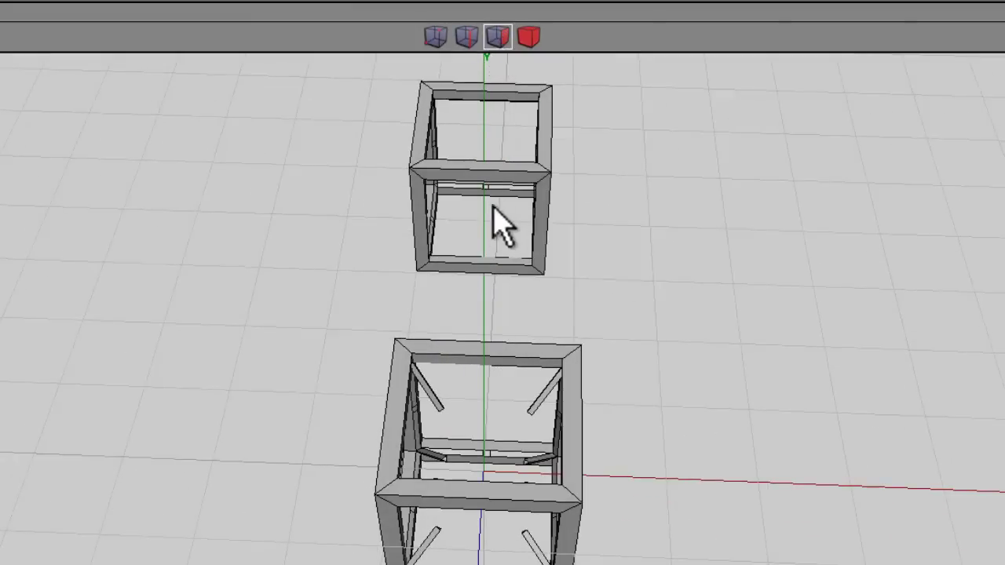
Select a mid-strip square and its neighbouring strip on the upper frame, and centre the view on them.
scroll(506, 250, "up", 5)
scroll(503, 188, "up", 4)
middle_click(505, 168)
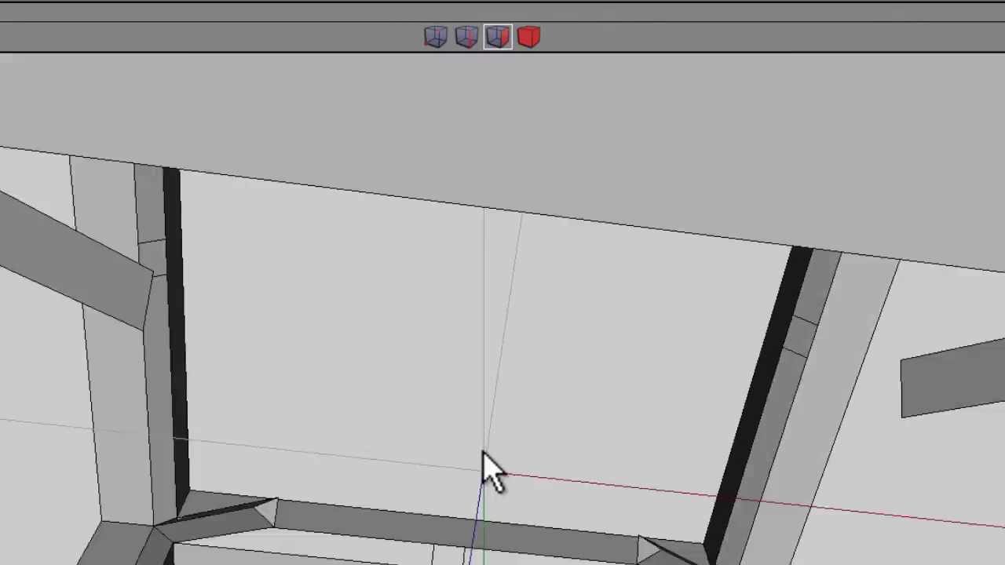
scroll(484, 453, "down", 4)
scroll(484, 453, "down", 5)
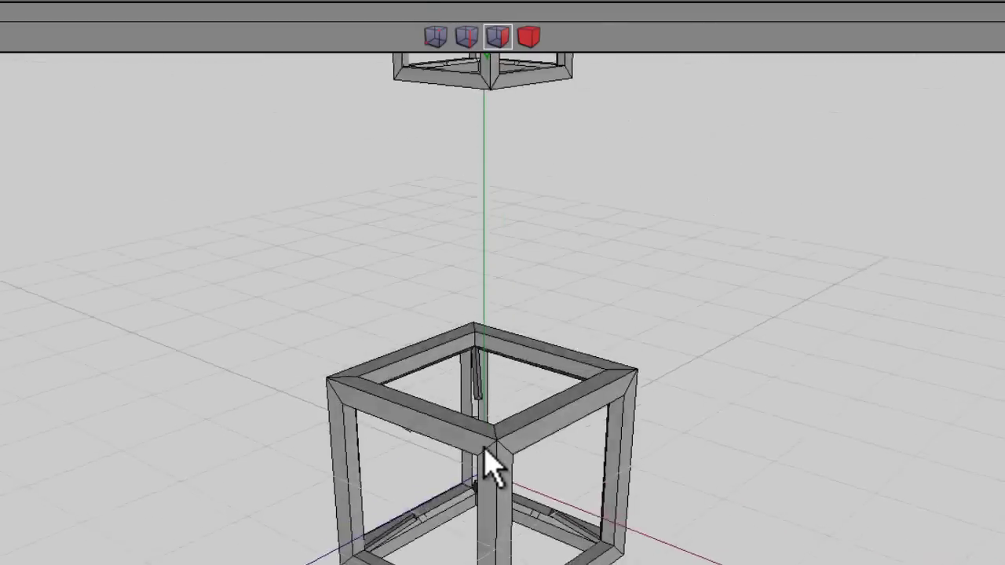
left_click(484, 453)
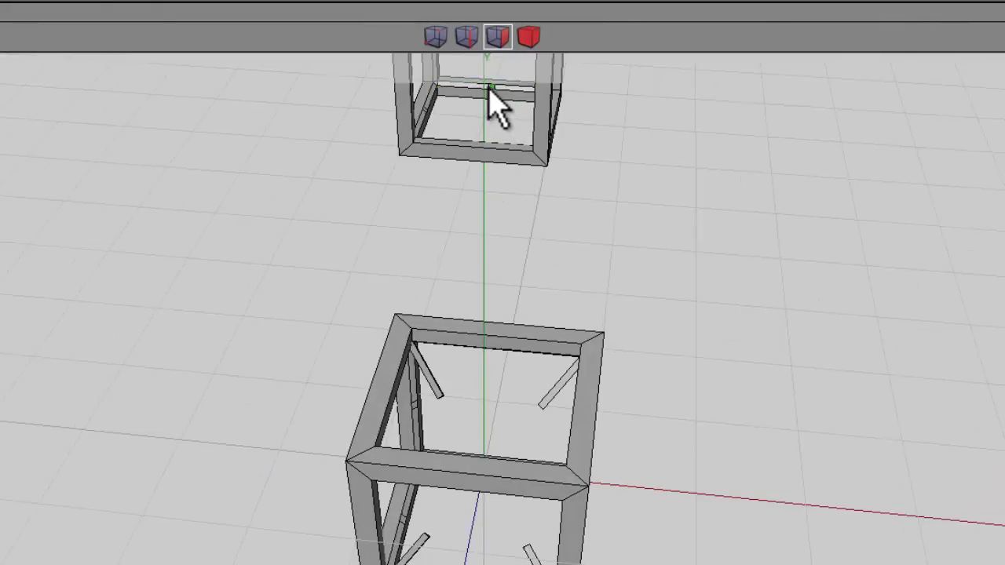
left_click(491, 102)
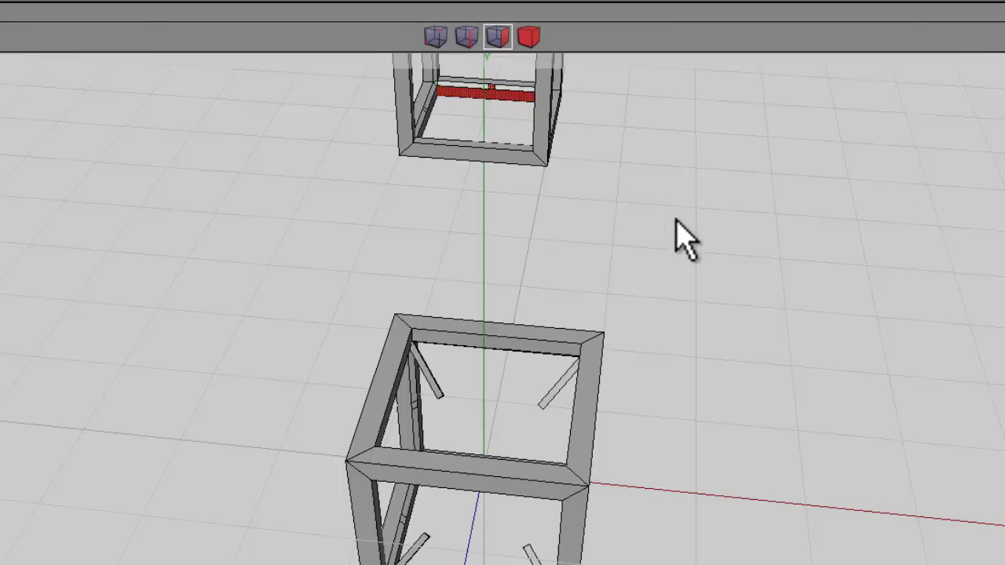
key("a")
scroll(682, 279, "up", 2)
middle_click(689, 292)
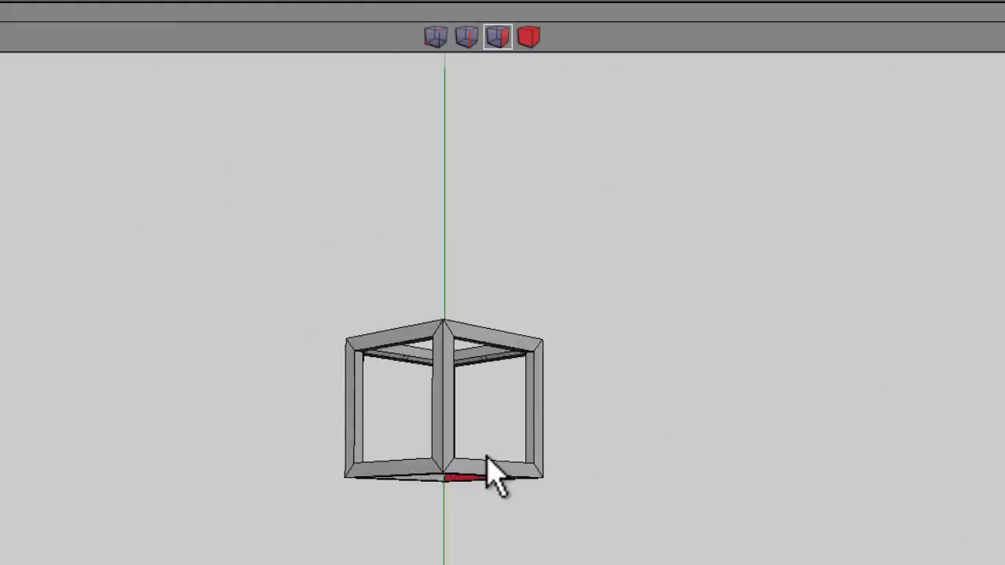
scroll(483, 453, "up", 8)
left_click(482, 453)
Keep only the small mid-strip square of the upper frame selected and extend the selection to all similar squares.
left_click(473, 484)
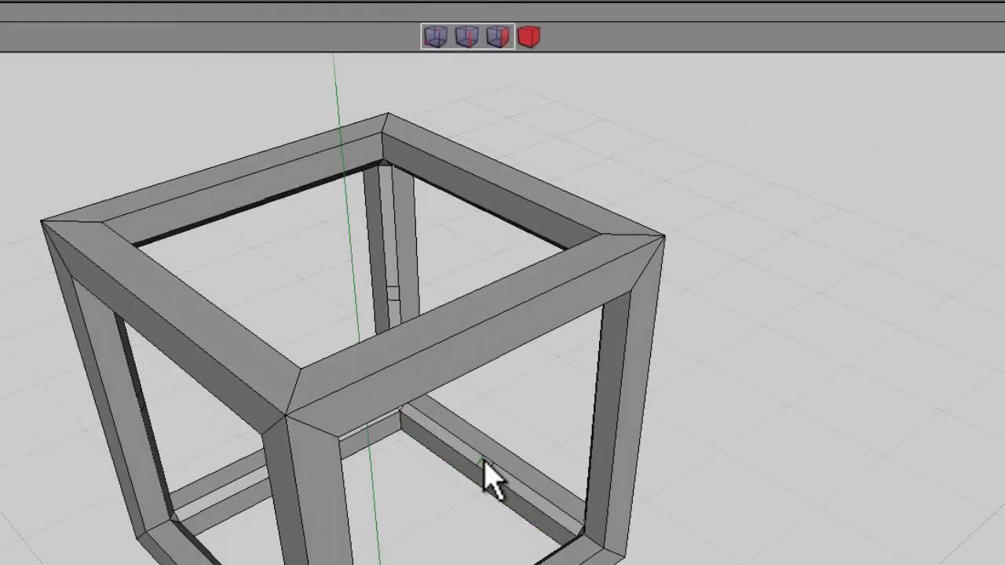
left_click(484, 465)
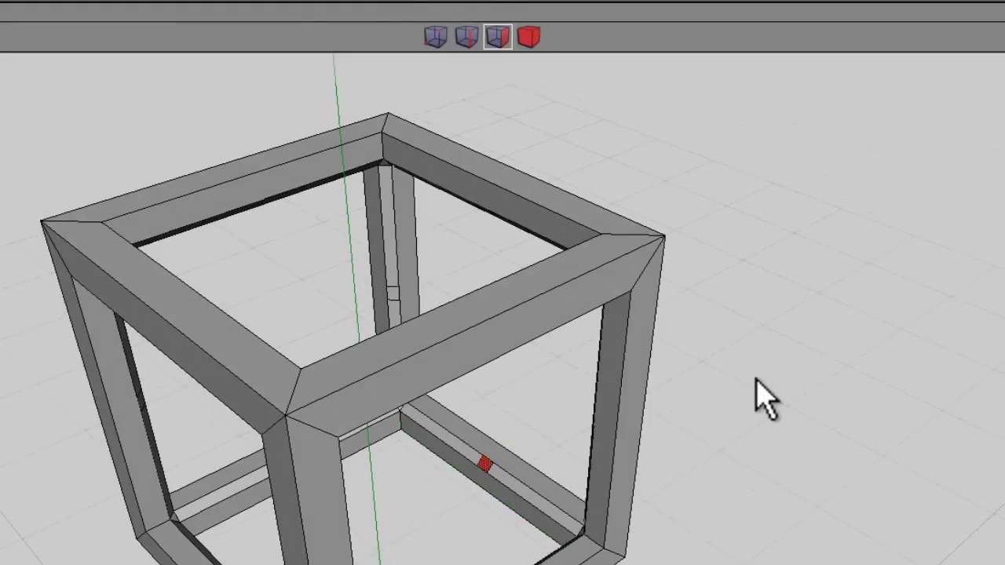
key("i")
middle_click_drag(764, 375, 747, 253)
Extrude the selected mid-strip squares of the upper frame 0.2 along their normals.
right_click(747, 253)
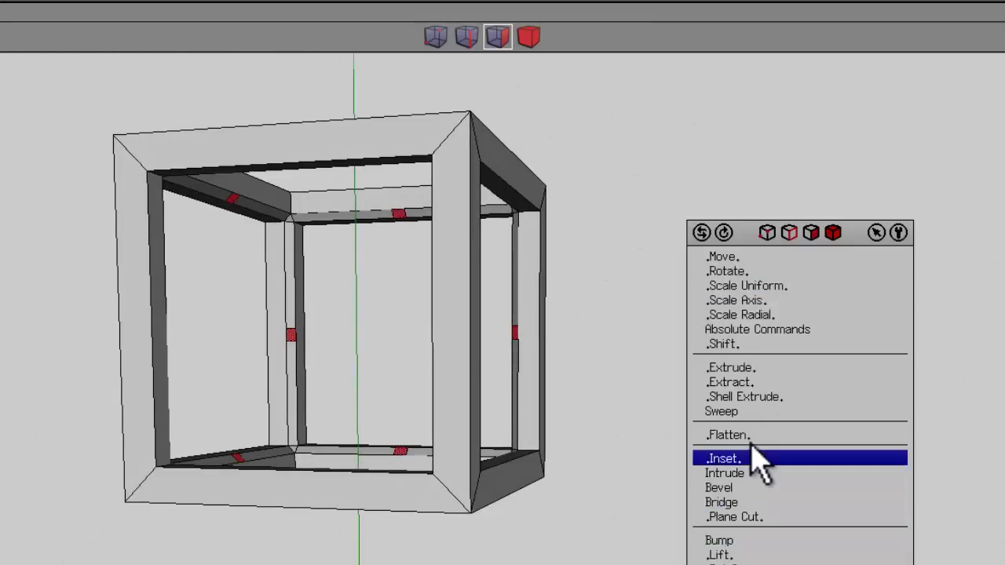
left_click(739, 369)
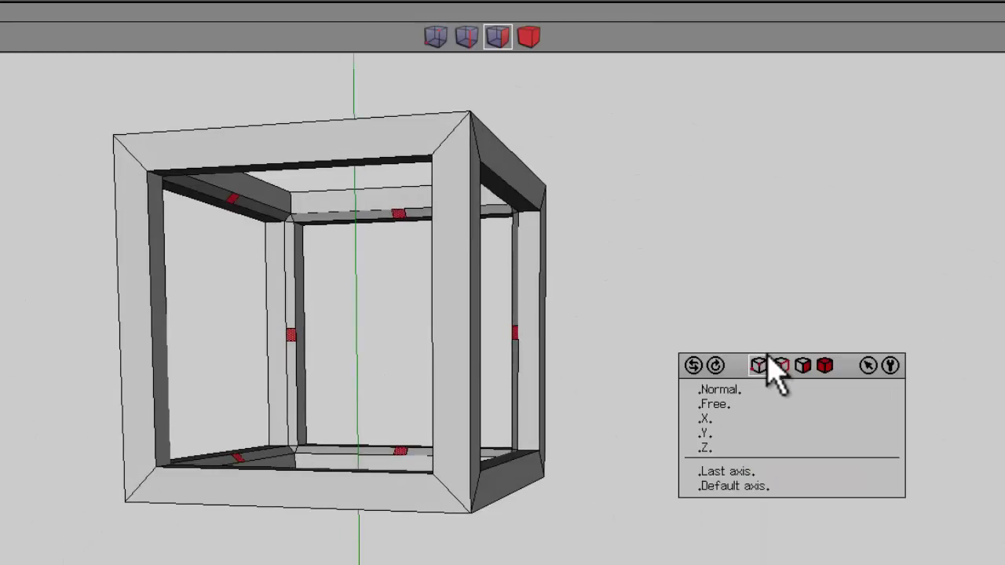
left_click(733, 390)
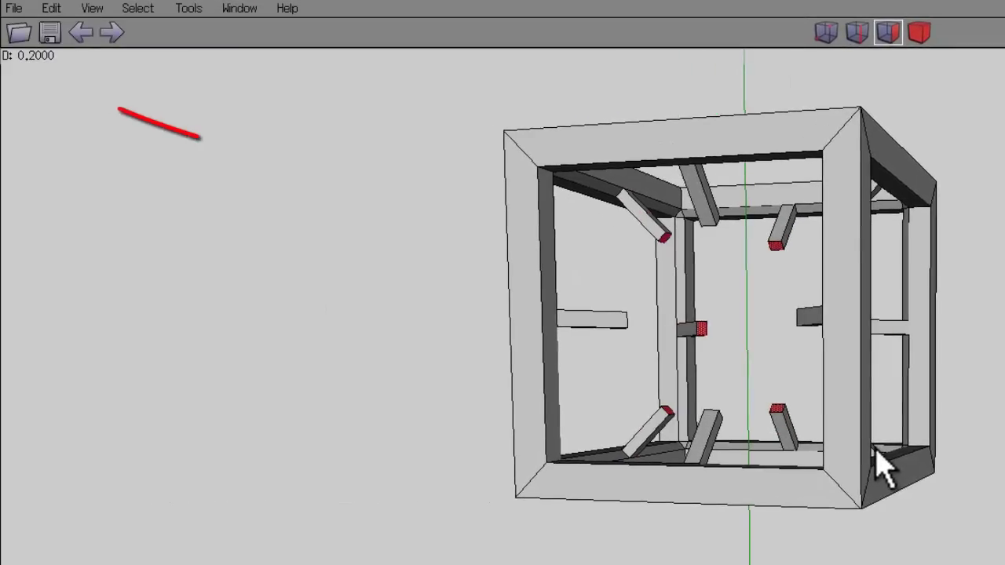
scroll(871, 449, "down", 5)
middle_click(871, 449)
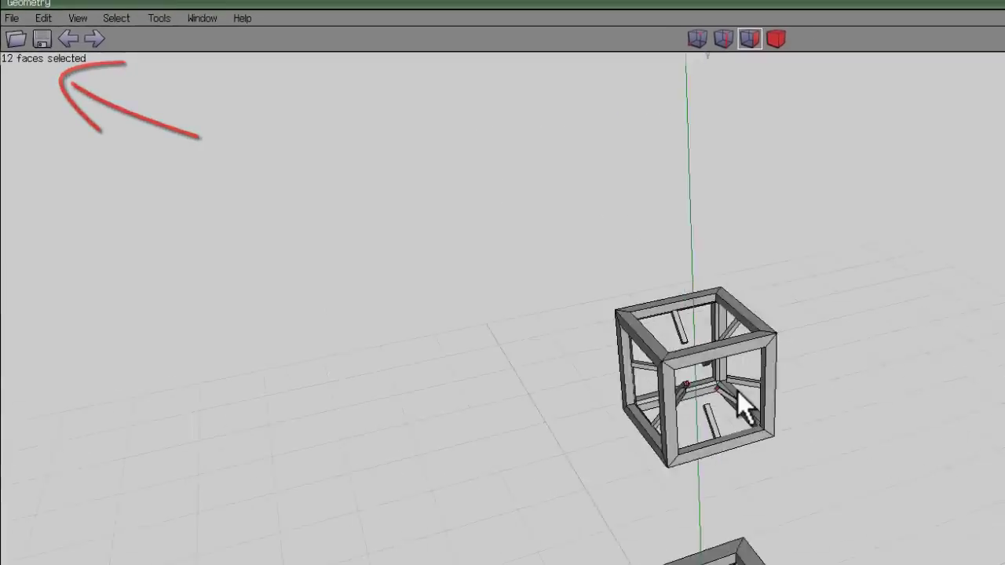
scroll(871, 449, "down", 3)
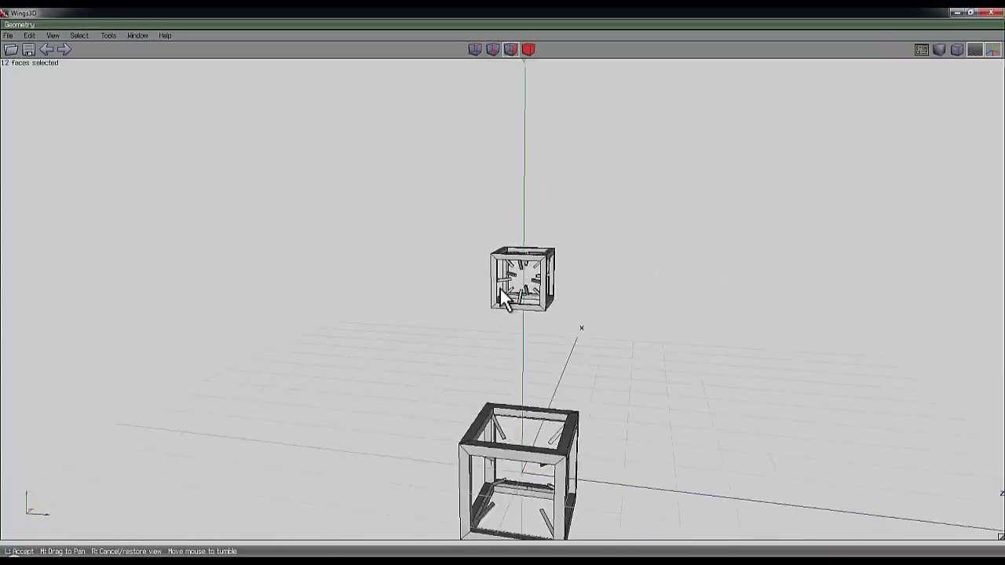
Add the end faces of the lower frame's corner extrusions to the selection and mirror both frames across the selected faces.
middle_click_drag(500, 289, 639, 249)
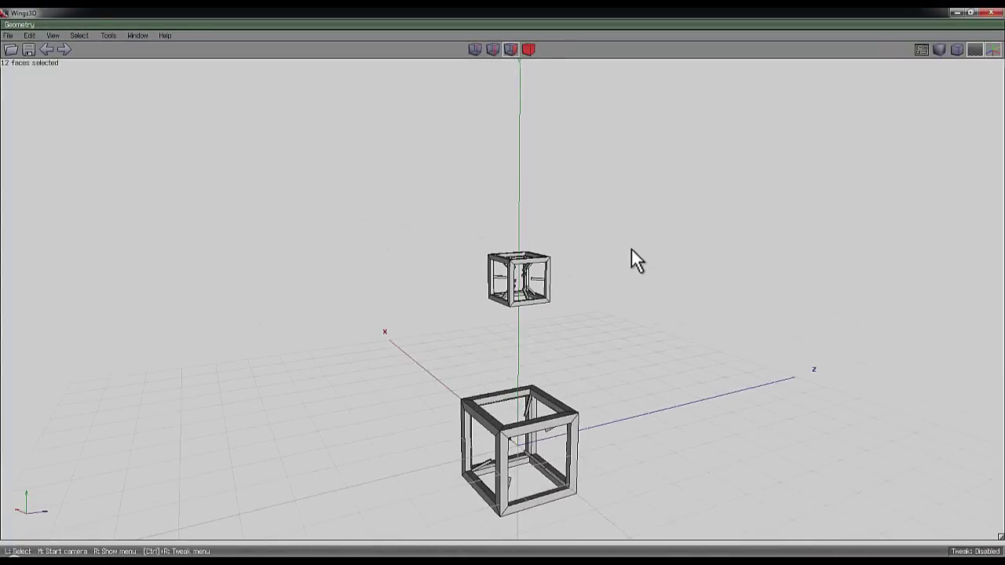
middle_click(691, 386)
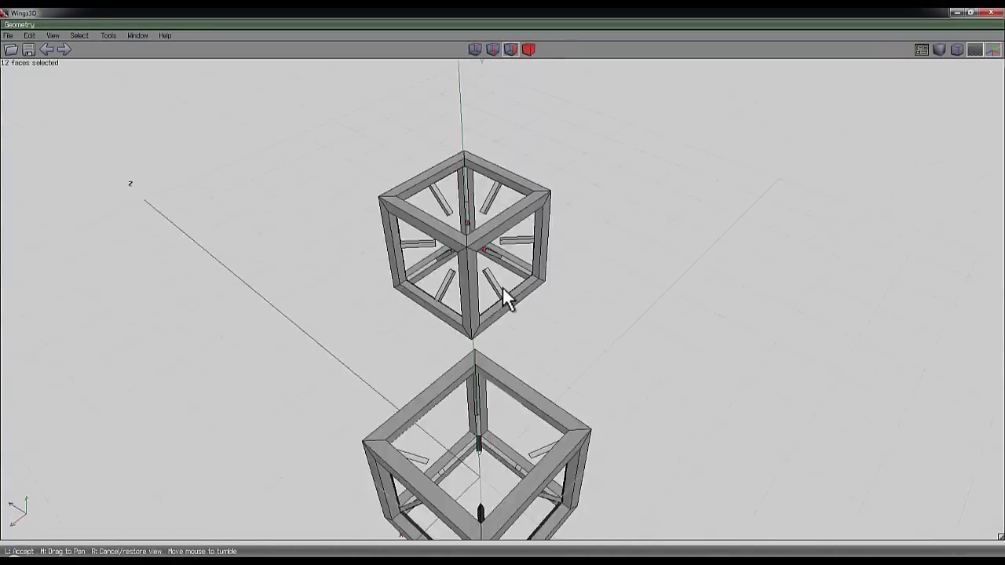
left_click(504, 299)
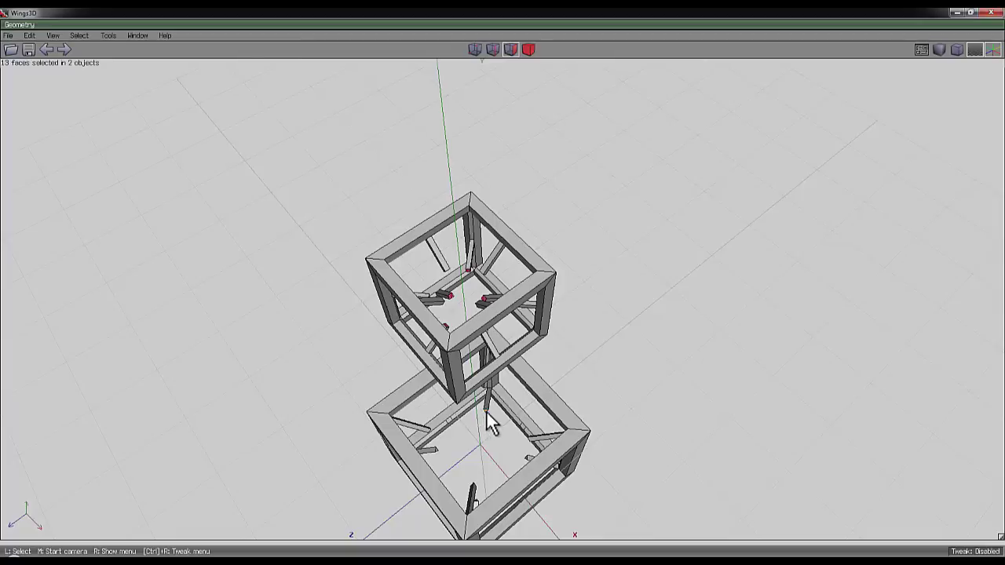
middle_click(589, 359)
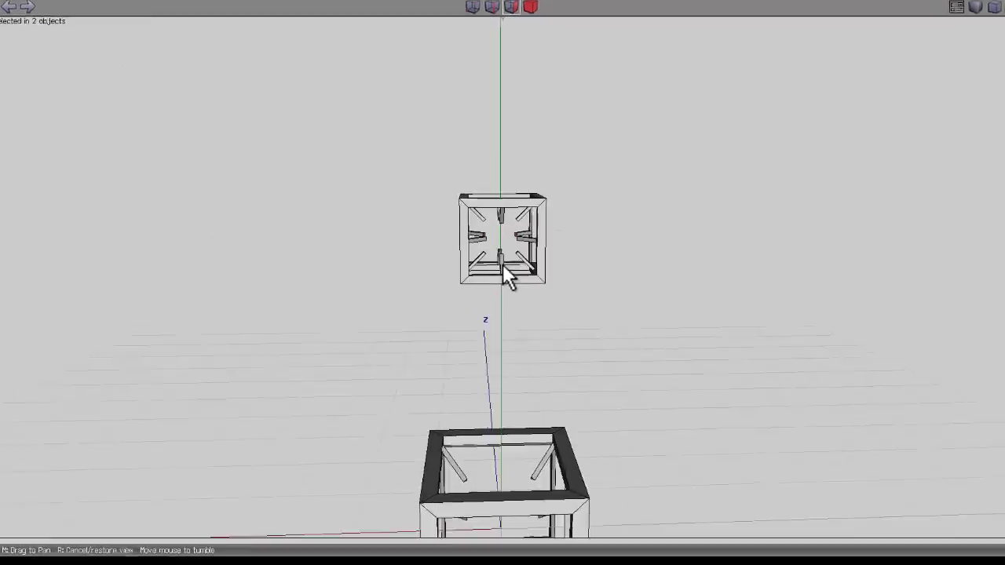
left_click(664, 247)
right_click(664, 247)
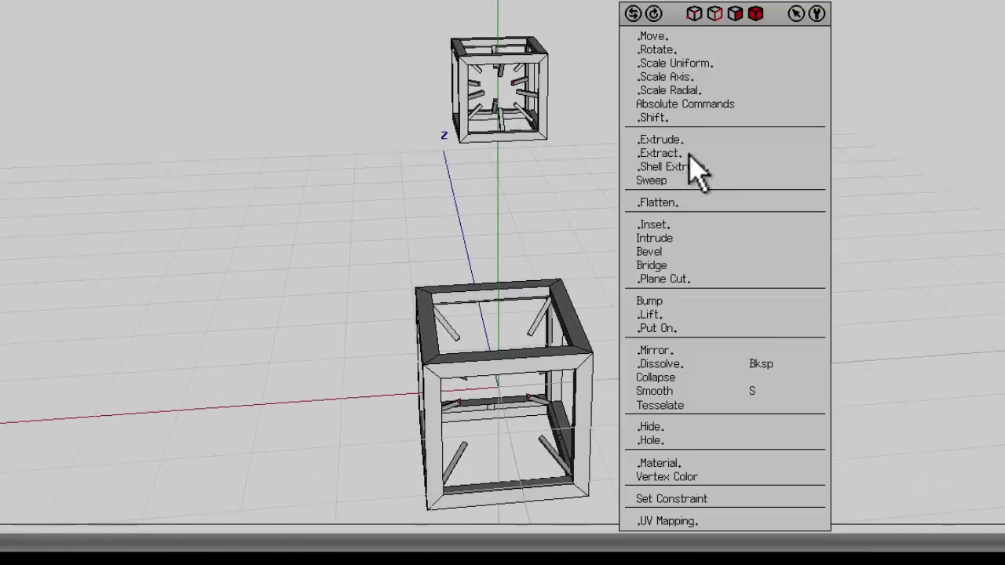
left_click(707, 350)
middle_click(752, 253)
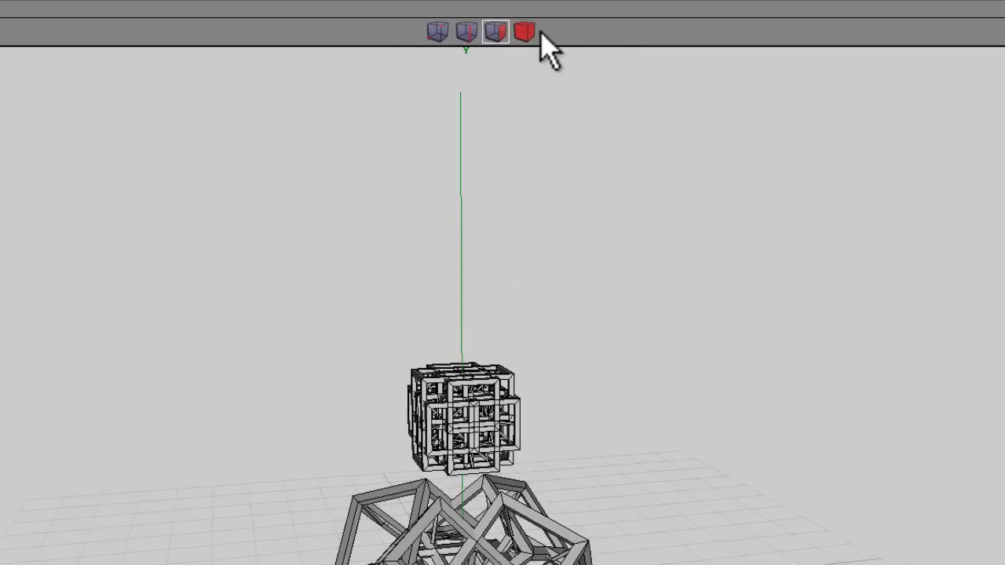
Select the whole upper mirrored cluster as an object and scale it uniformly to 200%.
left_click(524, 32)
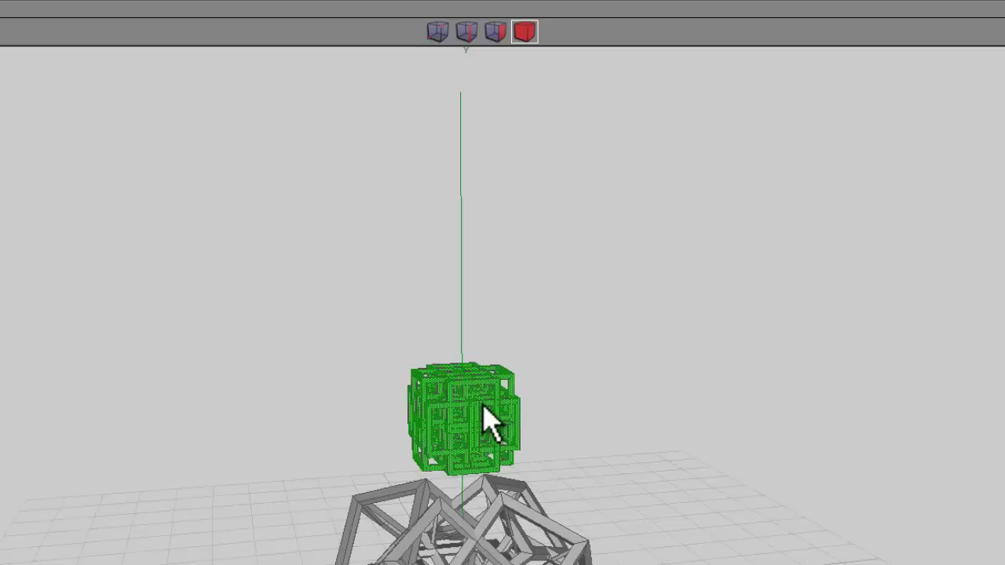
right_click(626, 220)
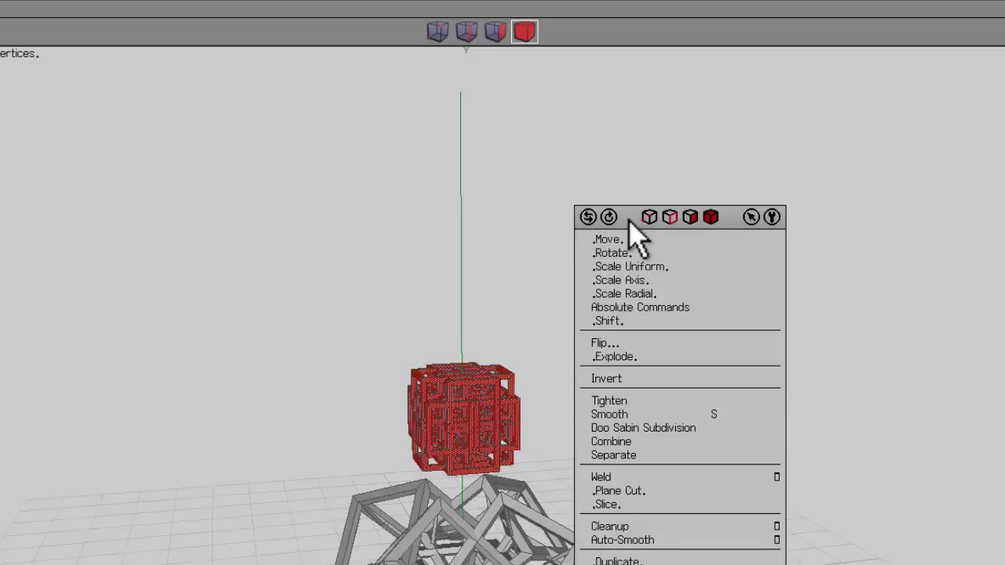
left_click(634, 268)
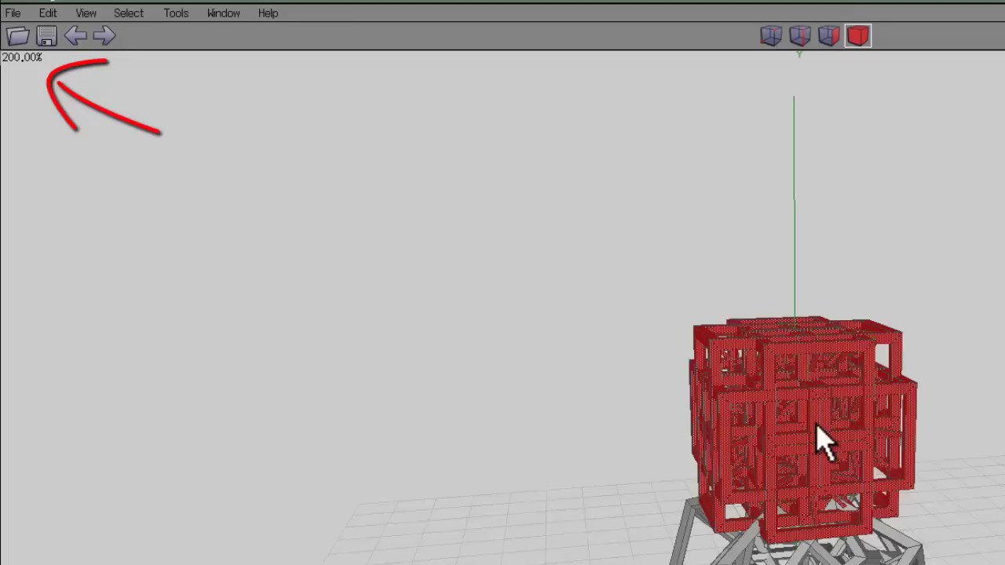
middle_click(816, 428)
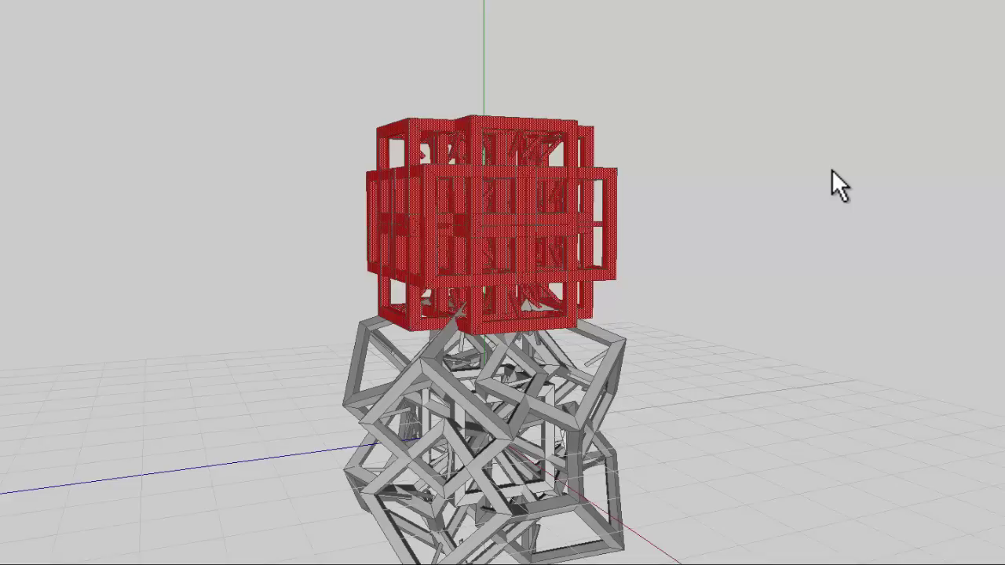
Select the inner extruded stubs throughout the upper cluster, starting from one stub's end face, and delete them.
scroll(502, 230, "up", 10)
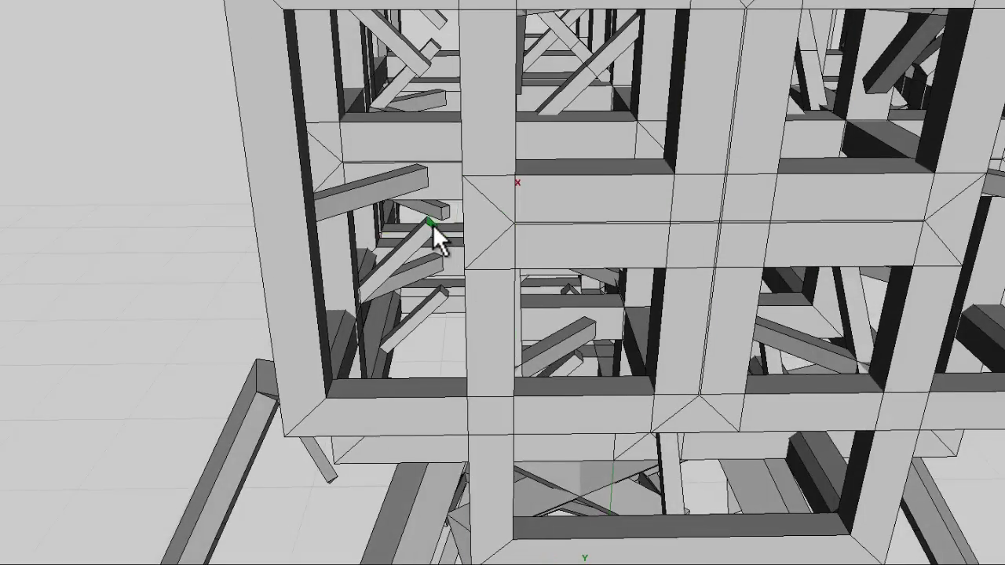
left_click(433, 225)
key("shift+g")
key("ctrl+l")
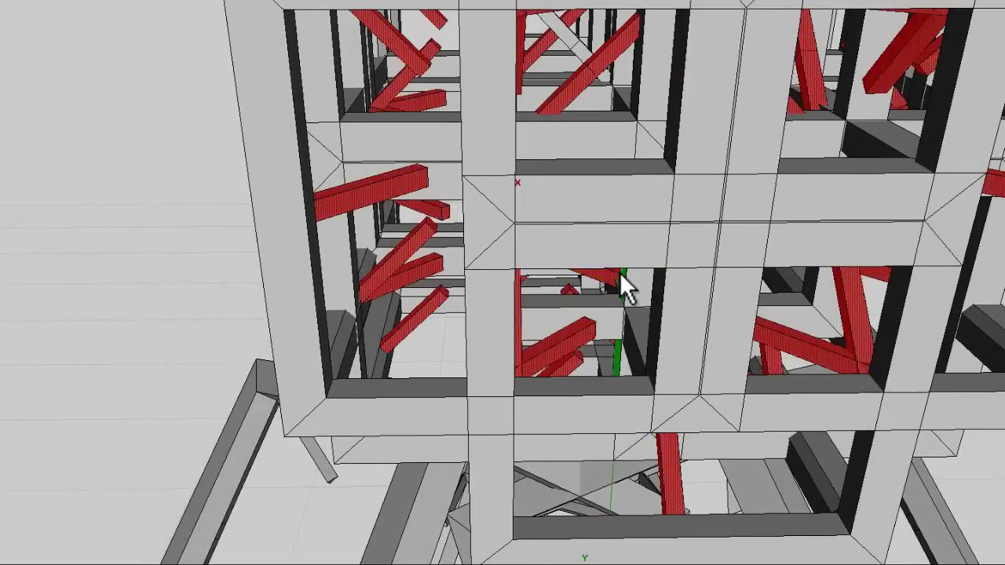
key("Delete")
scroll(834, 258, "down", 10)
Select the inner extruded stubs throughout the lower cluster, starting from one stub's end face, delete them, and clear the selection.
middle_click_drag(834, 258, 503, 230)
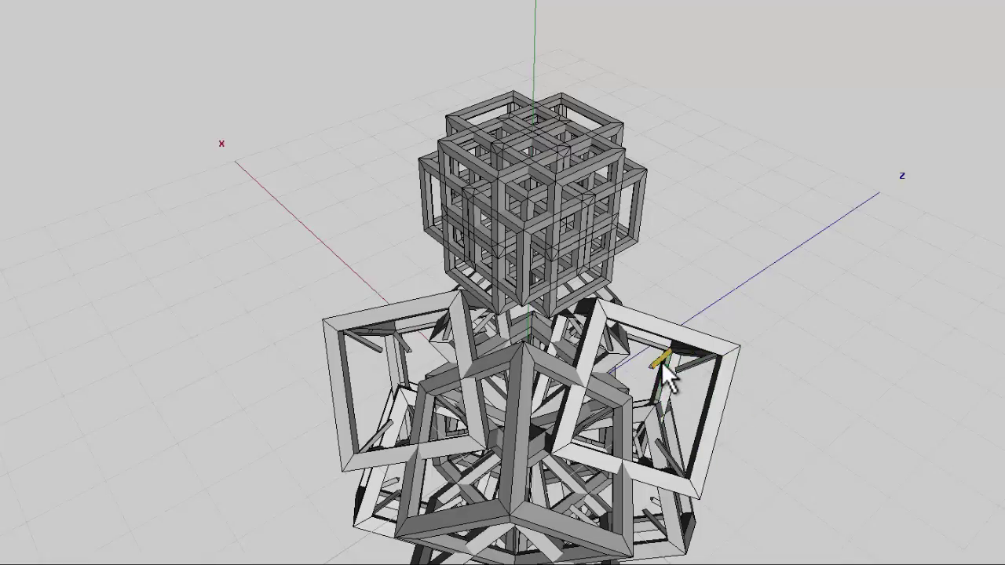
scroll(669, 391, "up", 10)
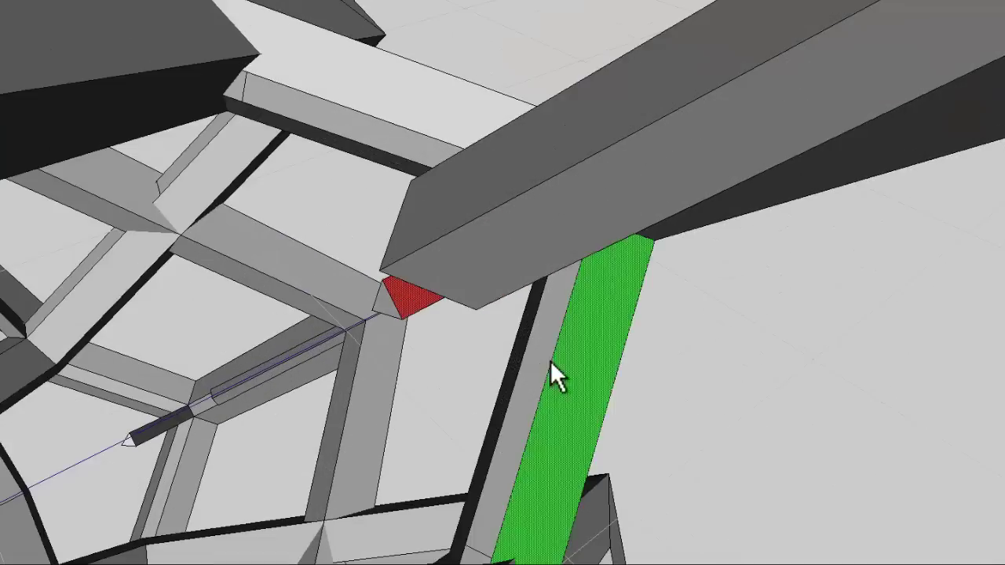
left_click(387, 308)
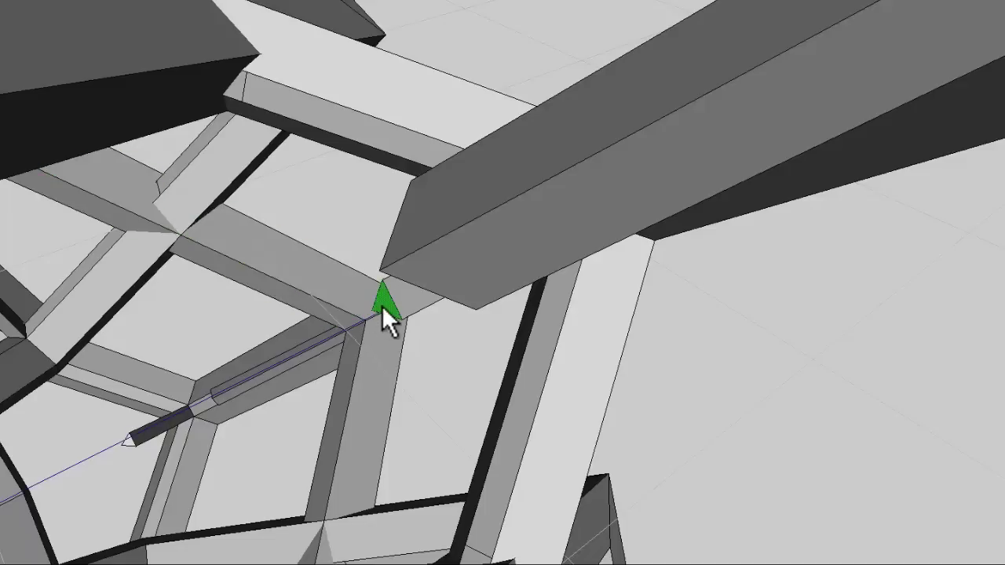
left_click(384, 306)
left_click(372, 399)
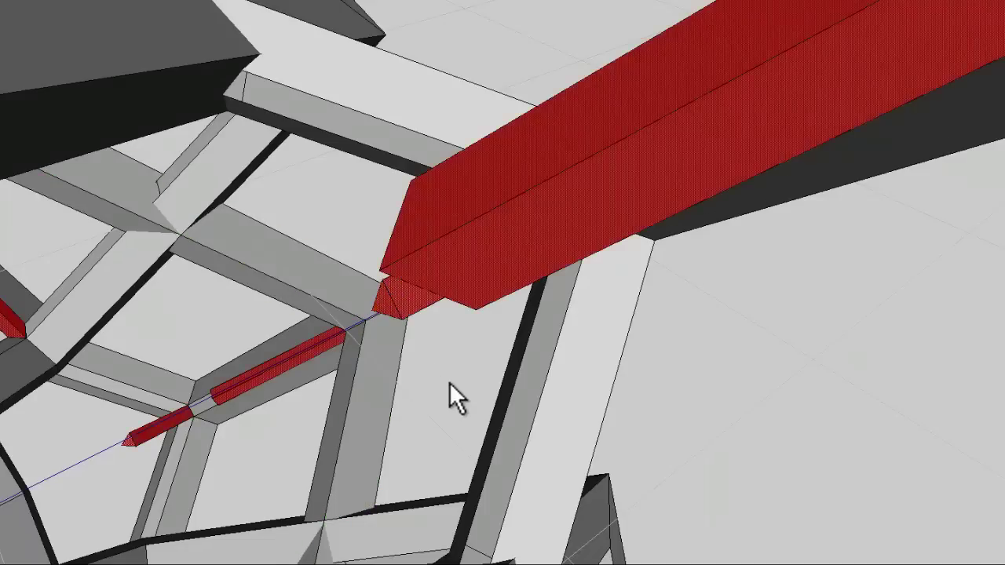
scroll(504, 229, "down", 10)
scroll(504, 230, "down", 5)
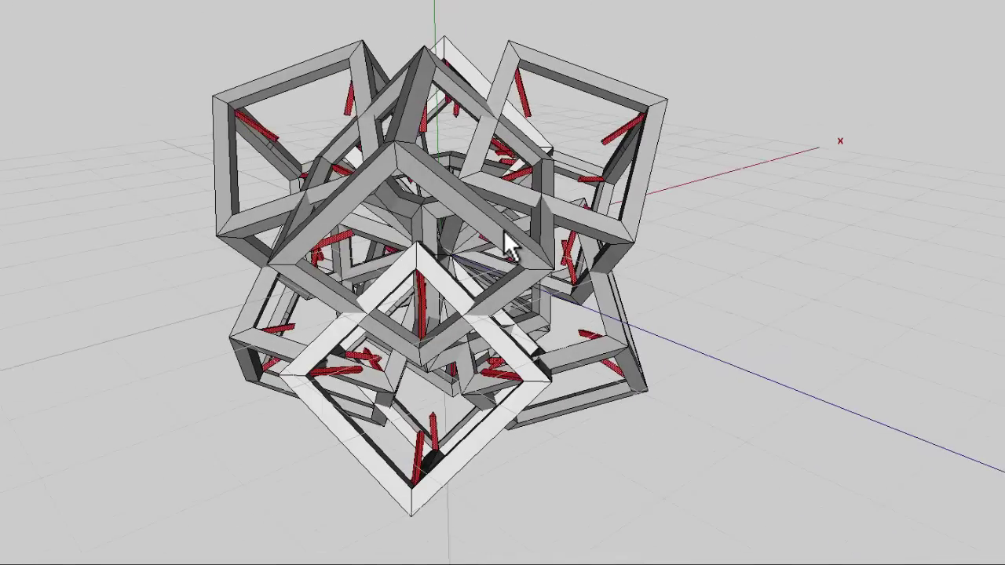
left_click(458, 377)
middle_click_drag(459, 377, 678, 278)
key("b")
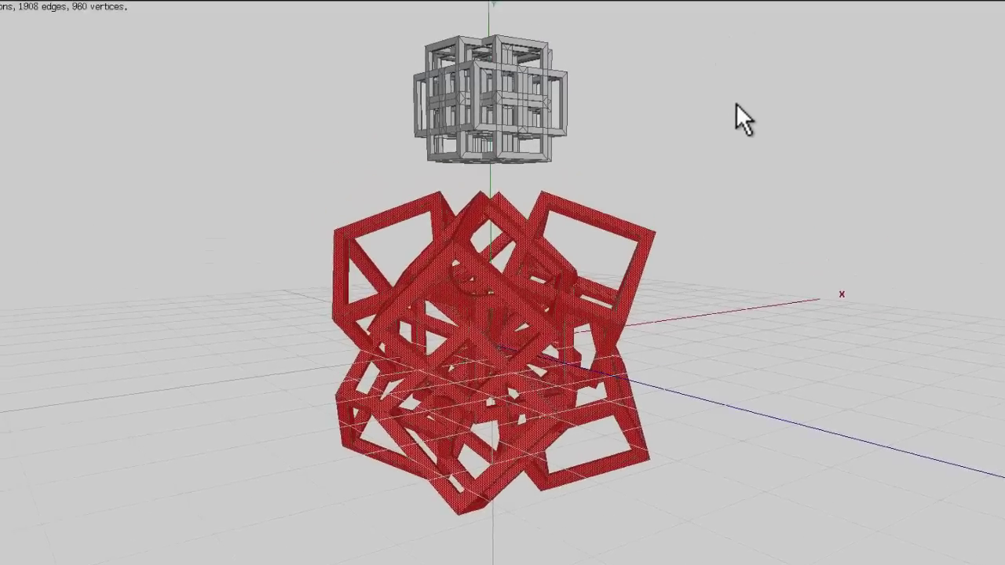
left_click(590, 86)
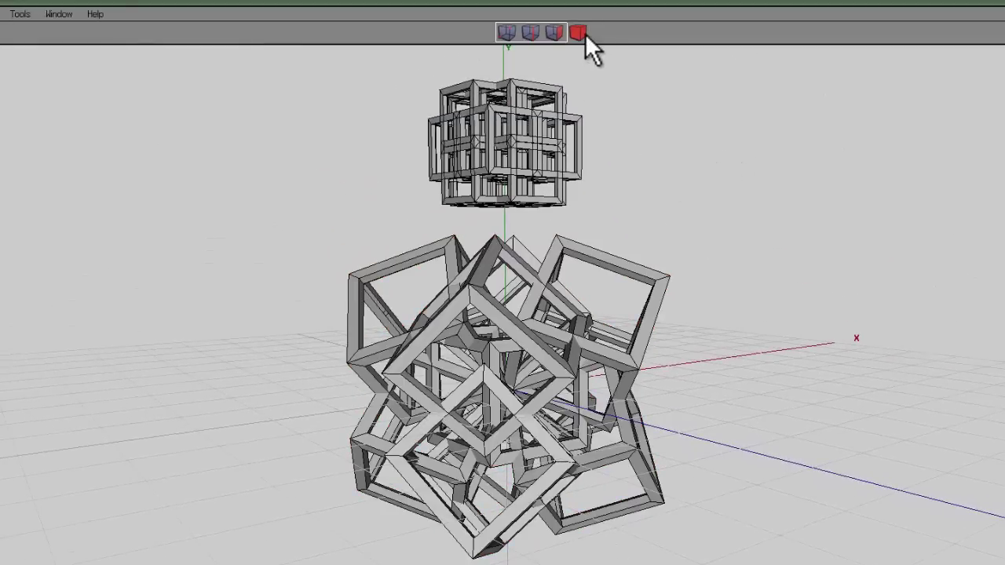
Select the whole upper cluster as an object and scale it uniformly until it is nearly as wide as the lower cluster.
left_click(579, 33)
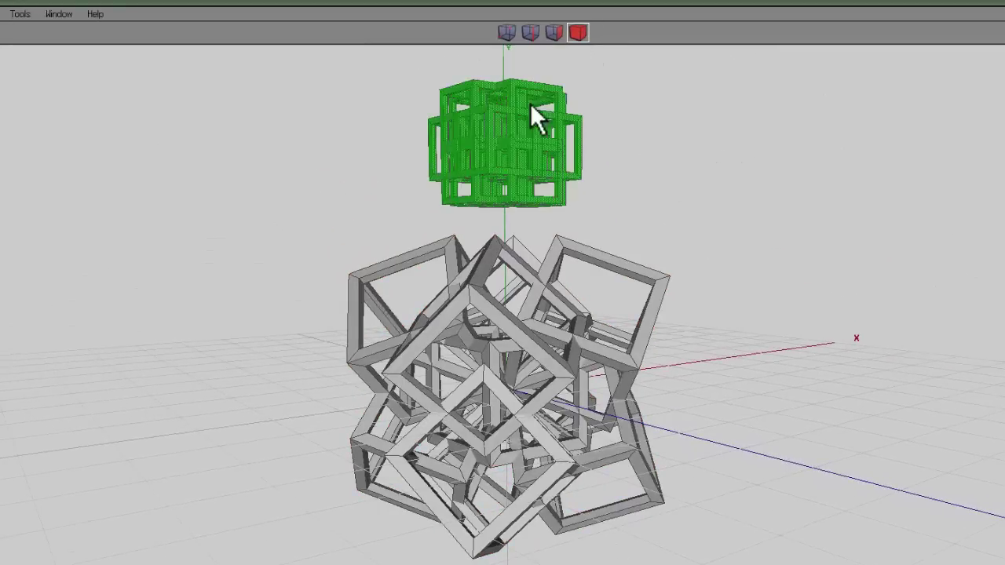
left_click(521, 121)
right_click(643, 165)
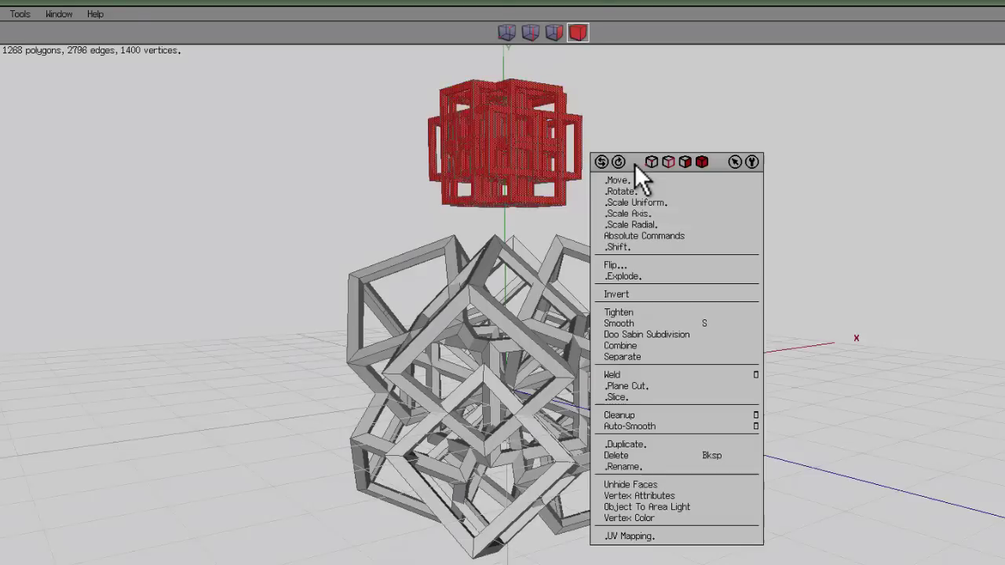
left_click(644, 201)
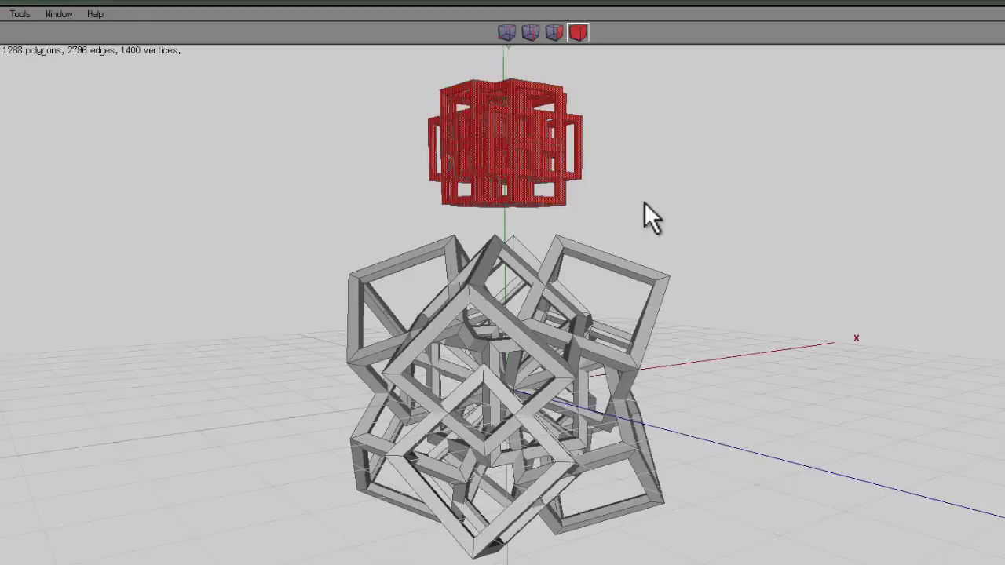
left_click(544, 350)
Move the enlarged upper cluster down along Y until it sits centred inside the lower cluster.
right_click(751, 133)
left_click(742, 150)
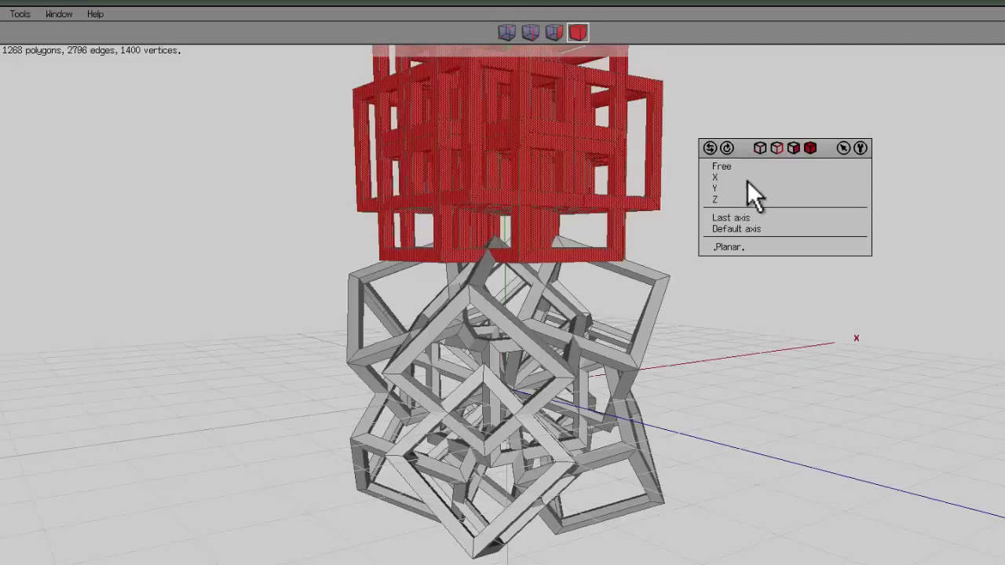
left_click(740, 189)
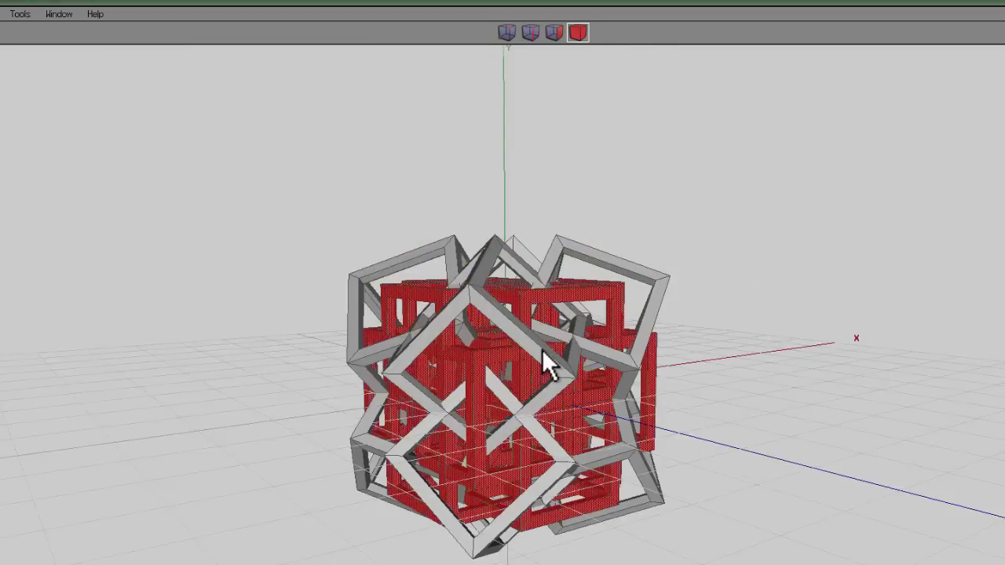
left_click(541, 348)
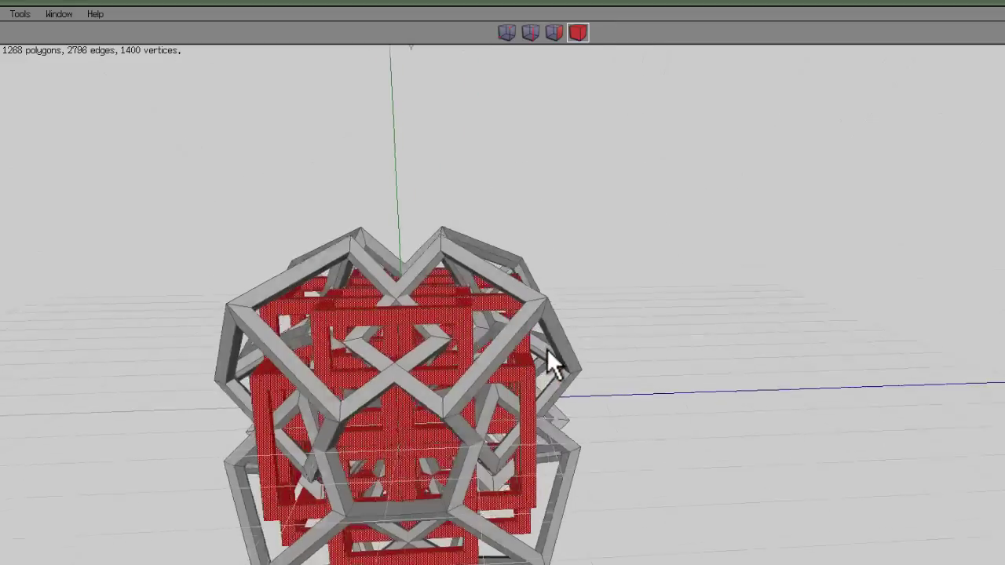
left_click(546, 348)
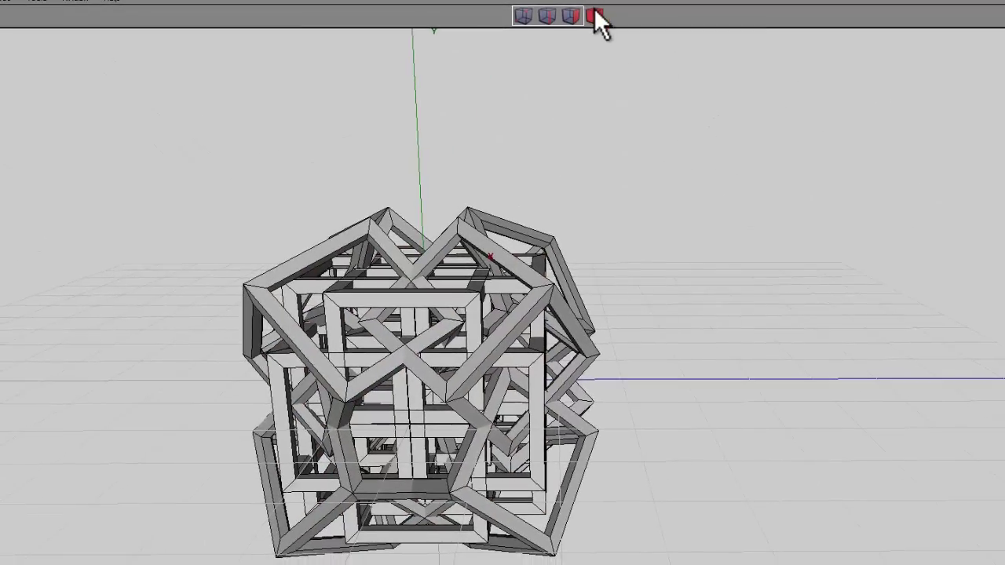
left_click(595, 14)
left_click(533, 297)
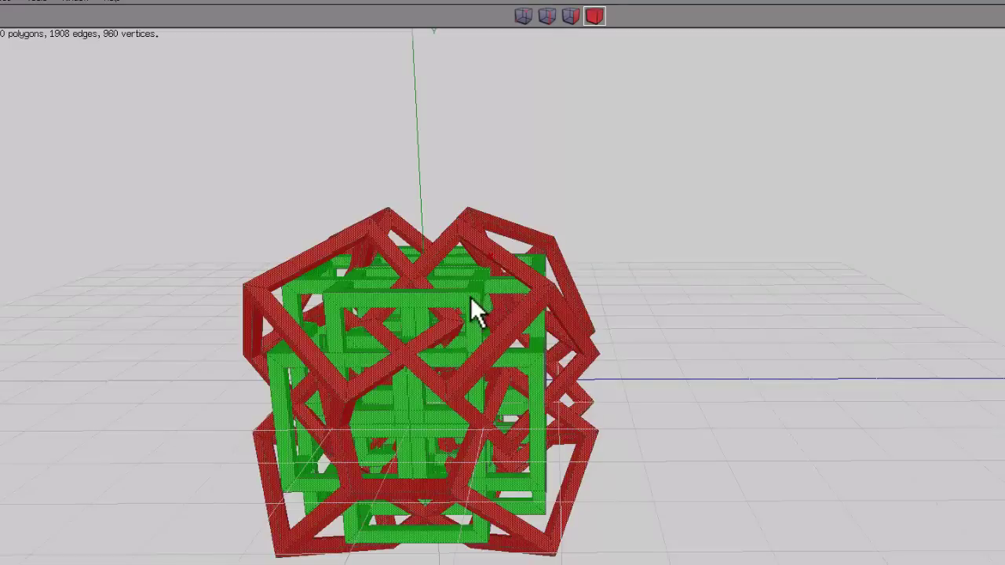
left_click(471, 300, "shift")
right_click(654, 218)
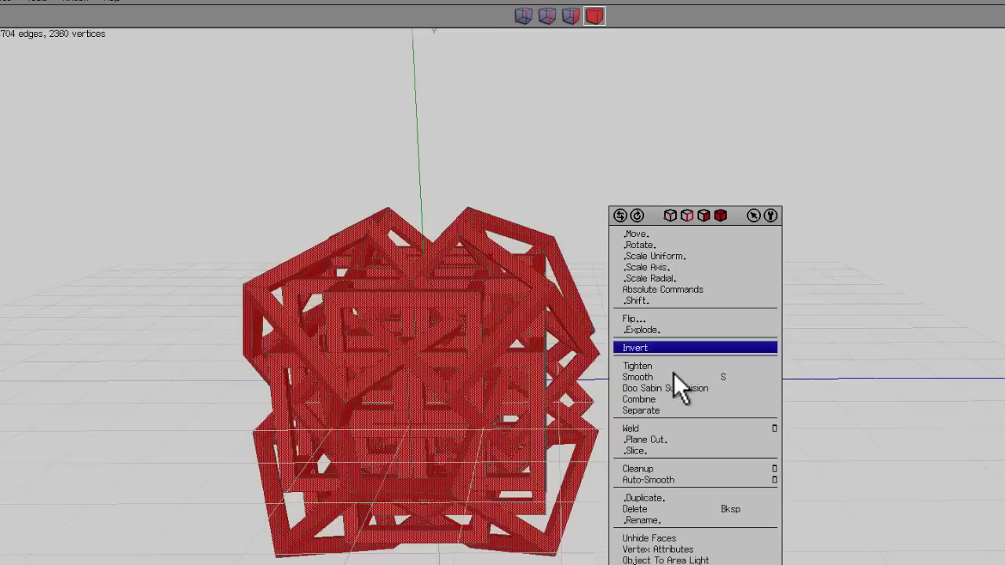
left_click(620, 147)
left_click(666, 118)
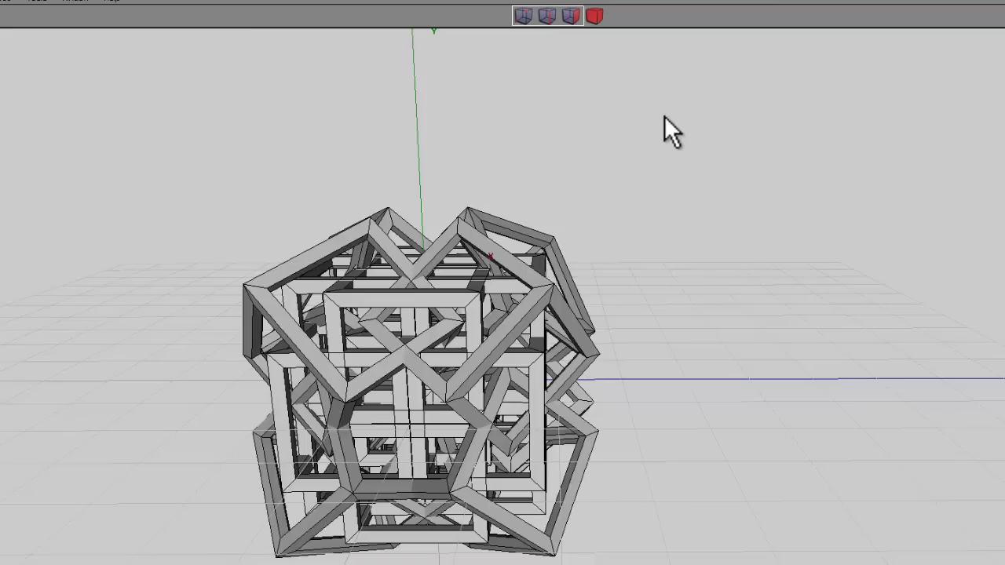
Select the long outer frame edges on both interlocked objects, starting from one edge of a tilted frame, and bevel them slightly.
left_click(546, 17)
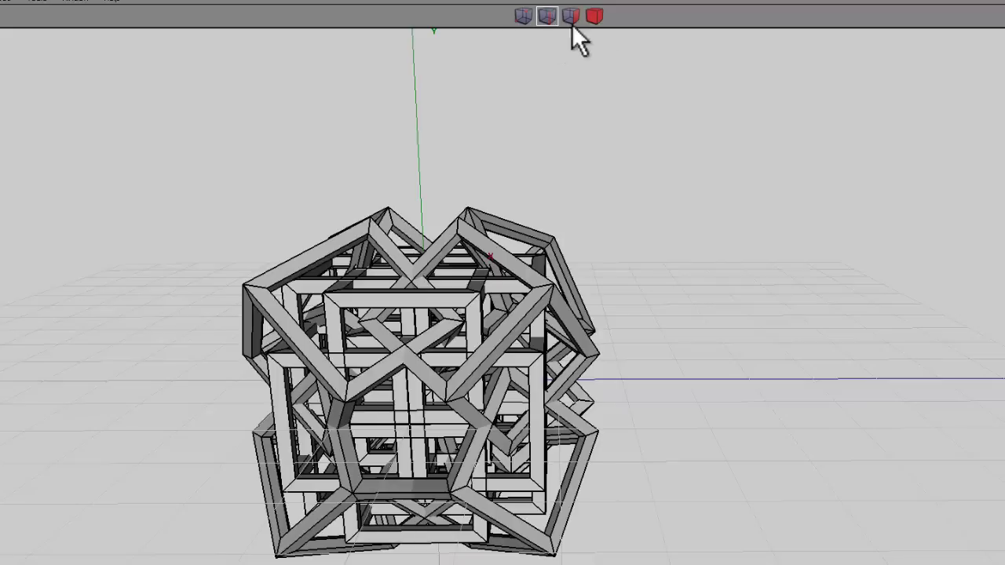
left_click(520, 321)
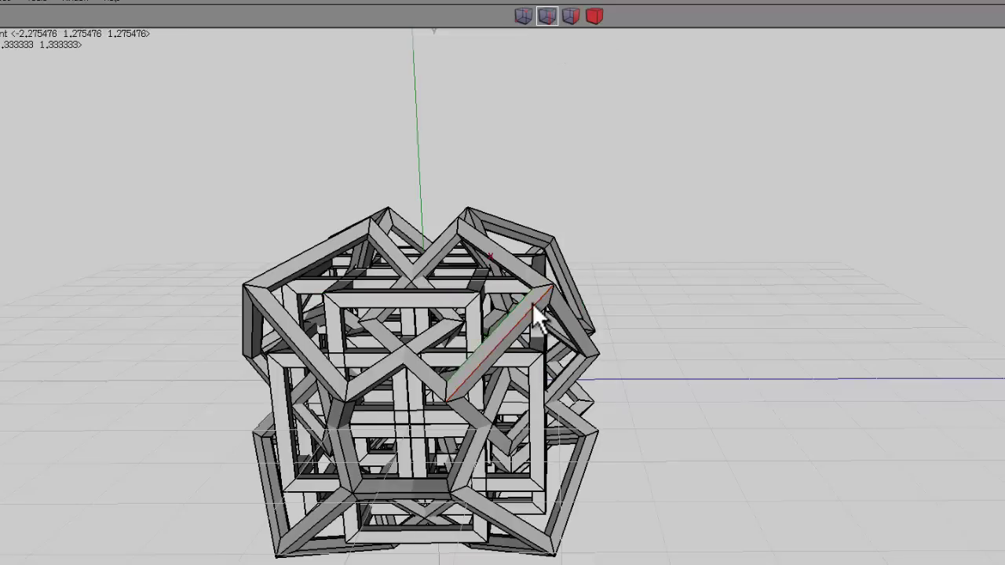
middle_click_drag(639, 305, 401, 308)
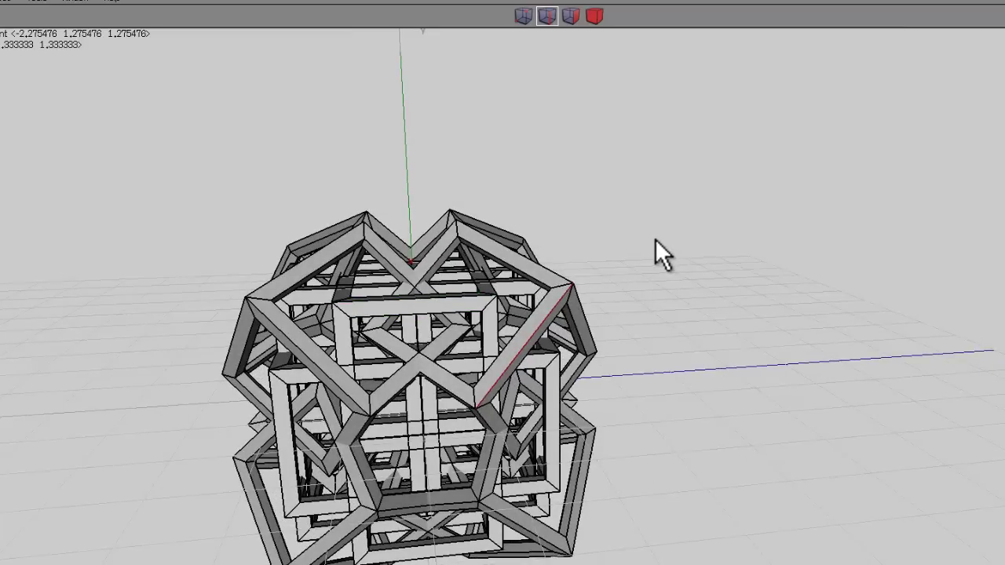
key("ctrl+a")
right_click(628, 190)
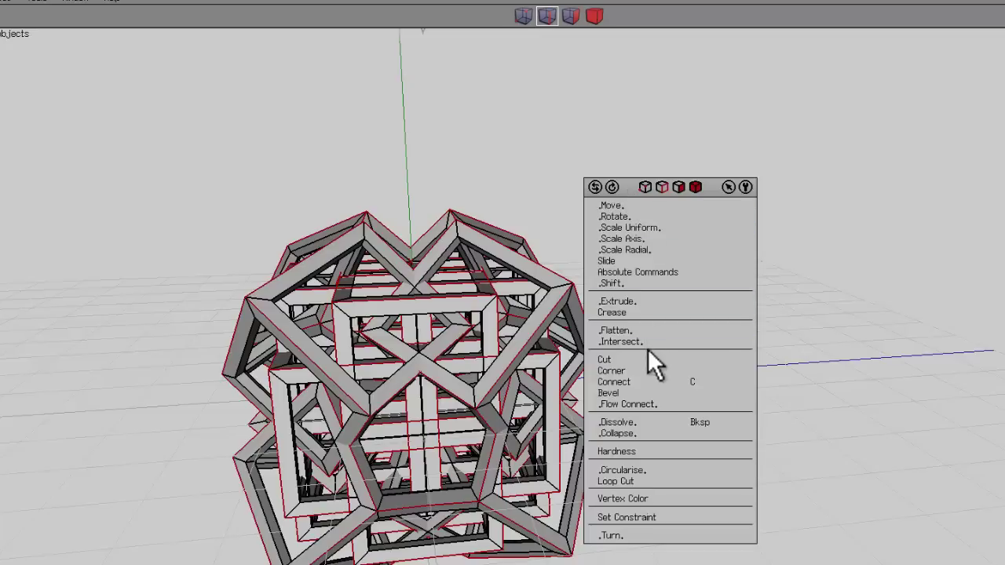
left_click(632, 390)
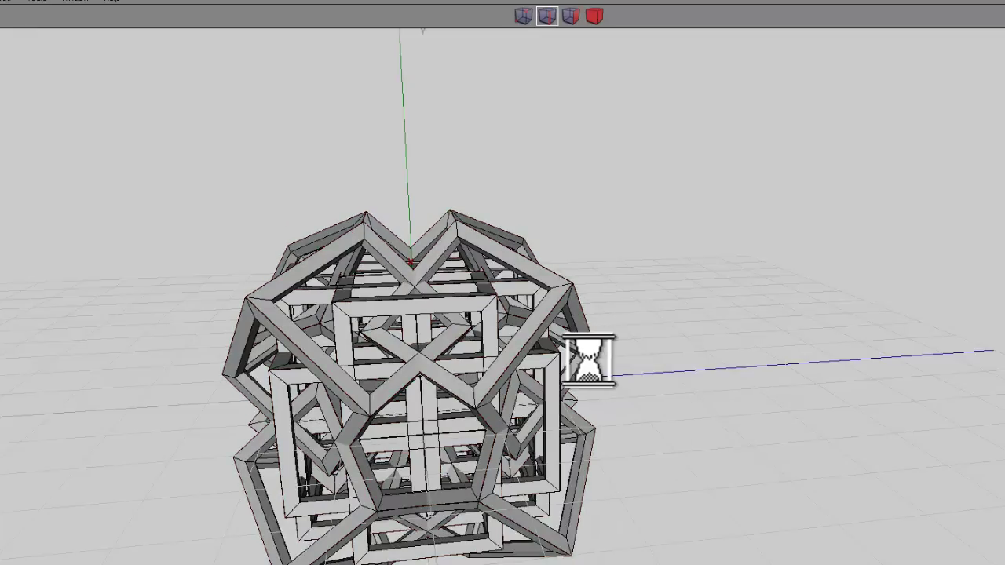
Select both interlocked clusters as whole objects and smooth them repeatedly.
left_click(594, 16)
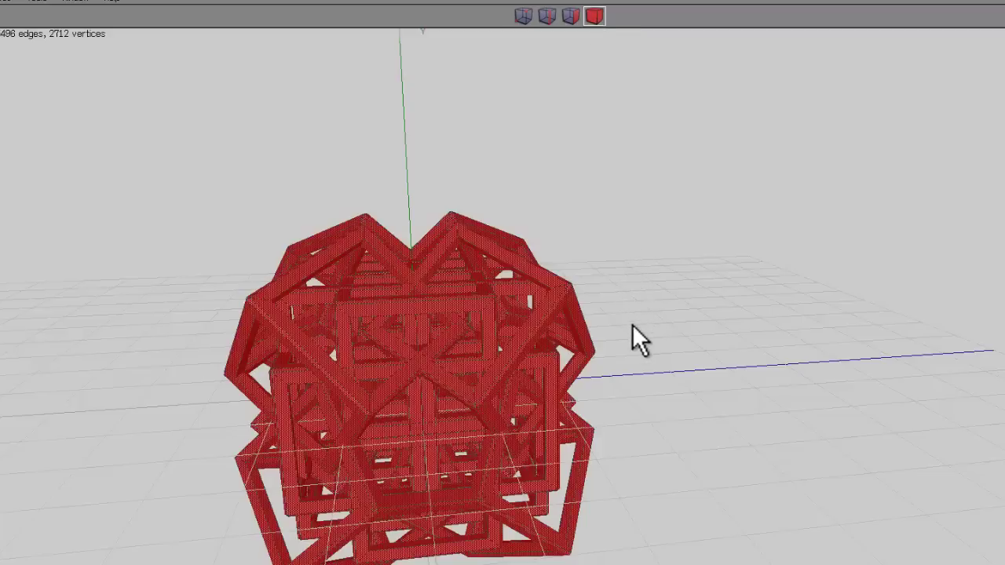
key("s")
middle_click_drag(662, 311, 561, 332)
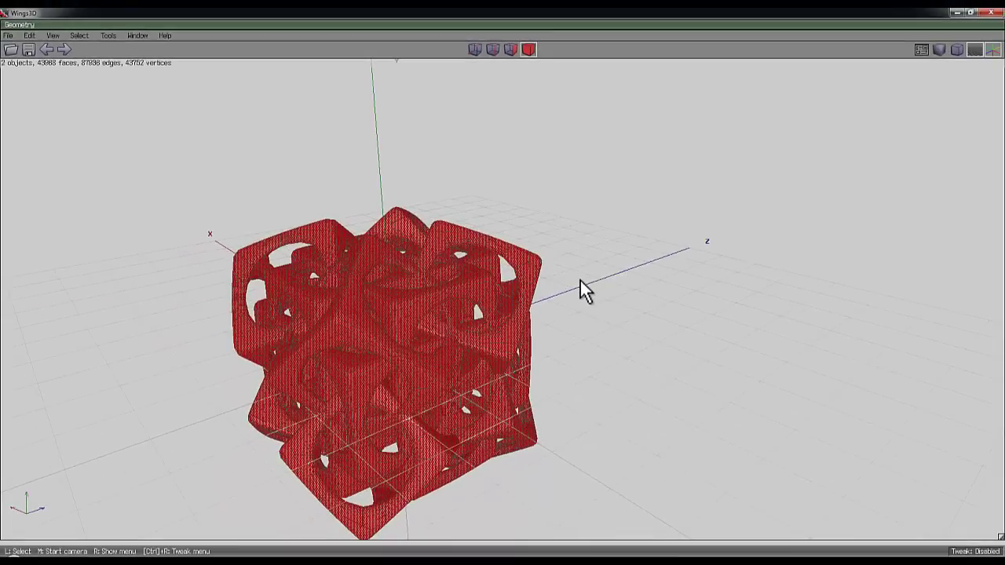
key("s")
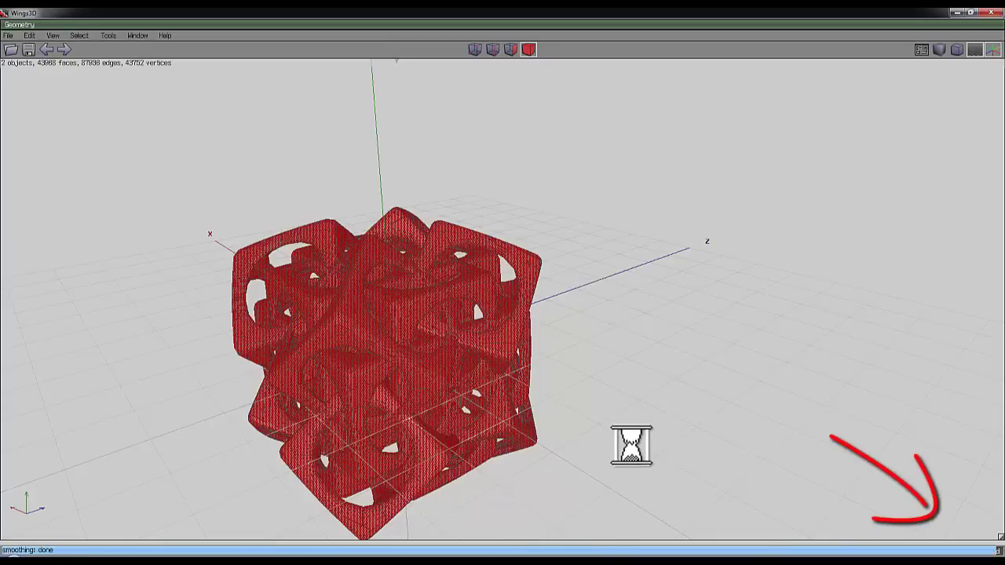
Clear the selection and examine the smoothed woven sculpture from several sides.
middle_click(620, 412)
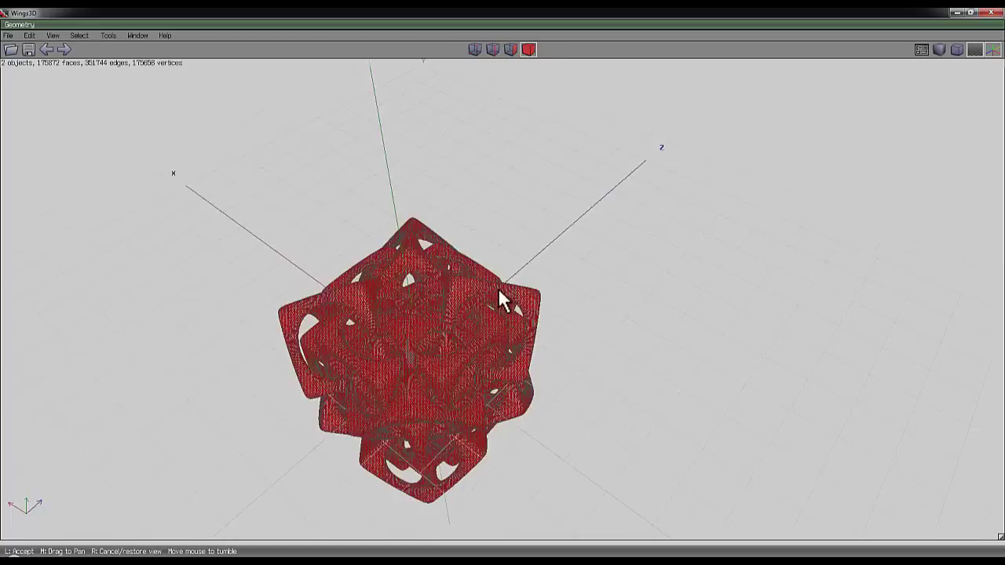
left_click(506, 286)
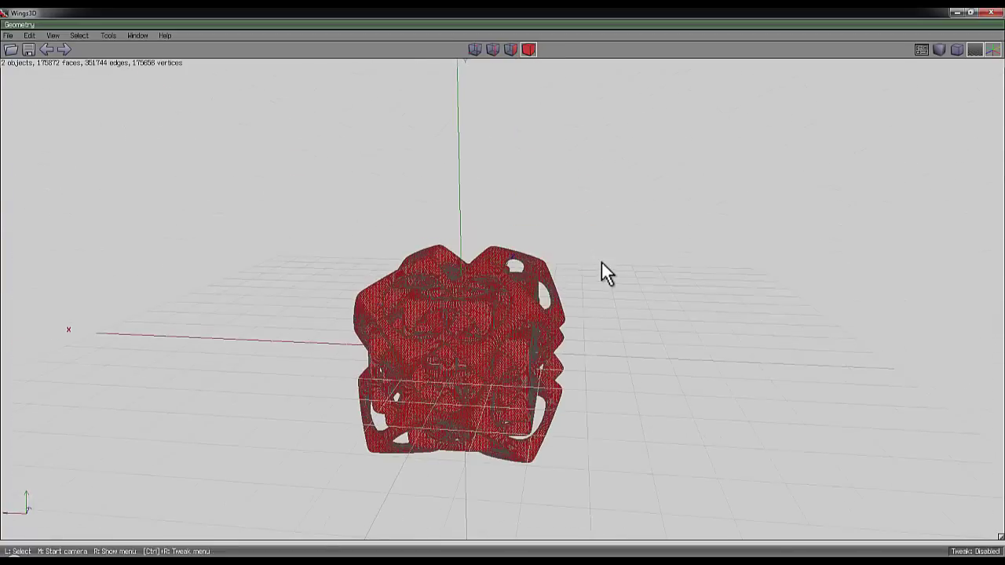
left_click(602, 262)
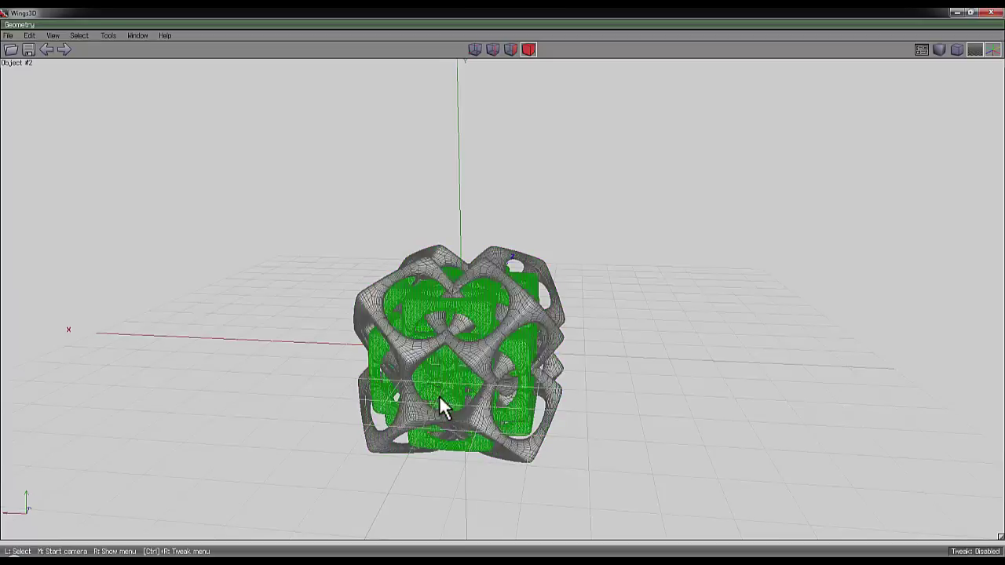
middle_click(638, 281)
scroll(502, 287, "up", 5)
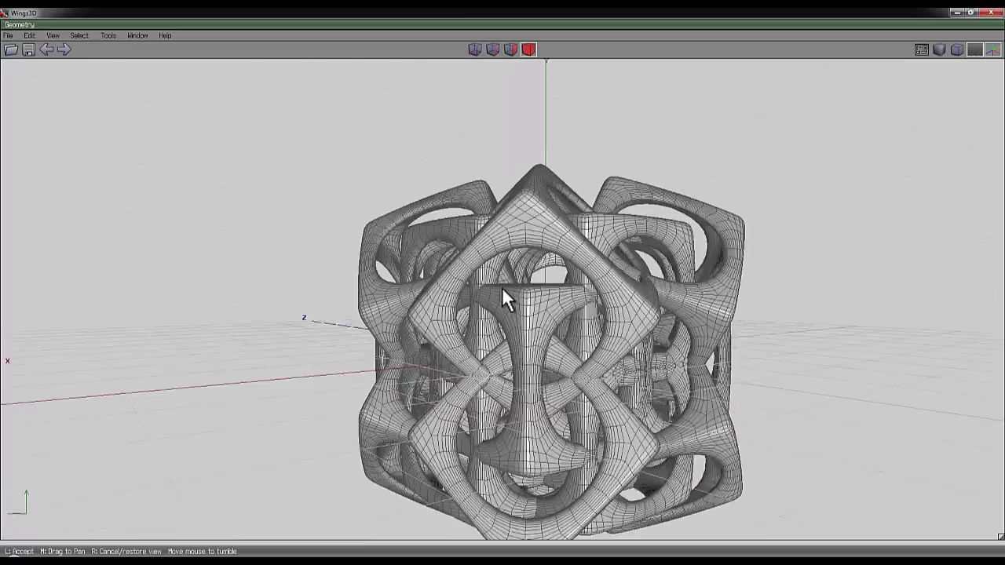
scroll(502, 287, "down", 2)
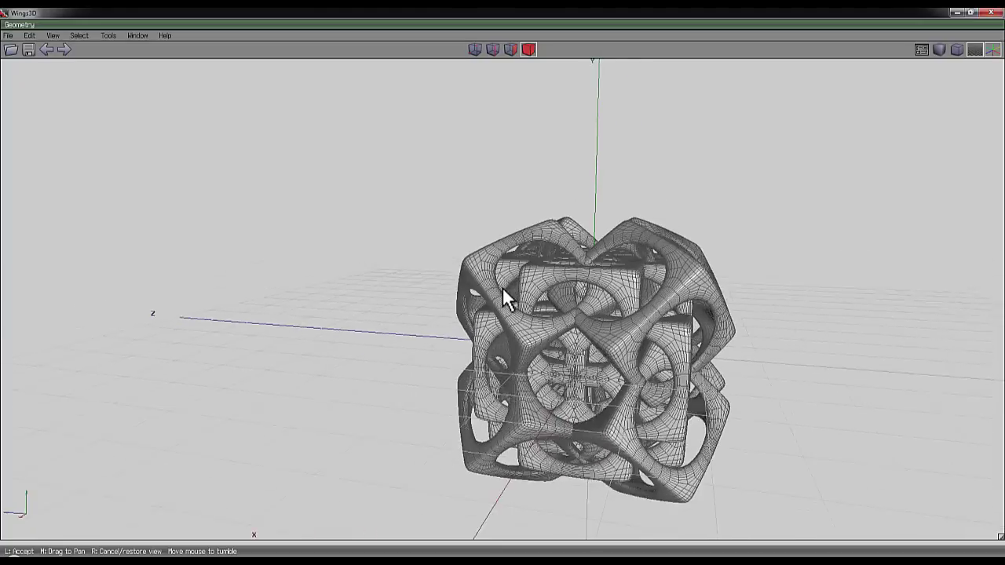
left_click(503, 287)
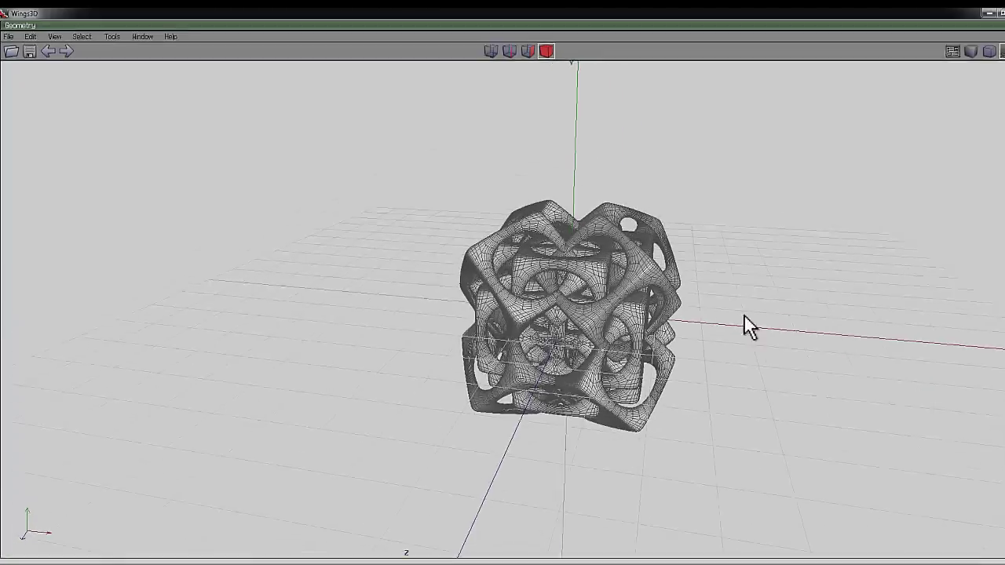
Export the model as a Wavefront OBJ file named "tutorial 2 woven cube1".
left_click(10, 37)
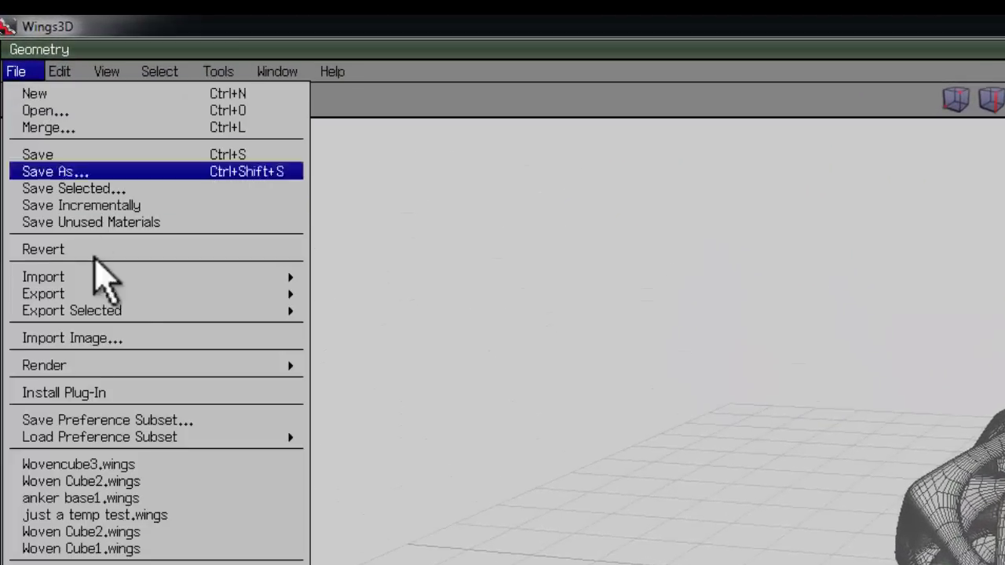
mouse_move(154, 294)
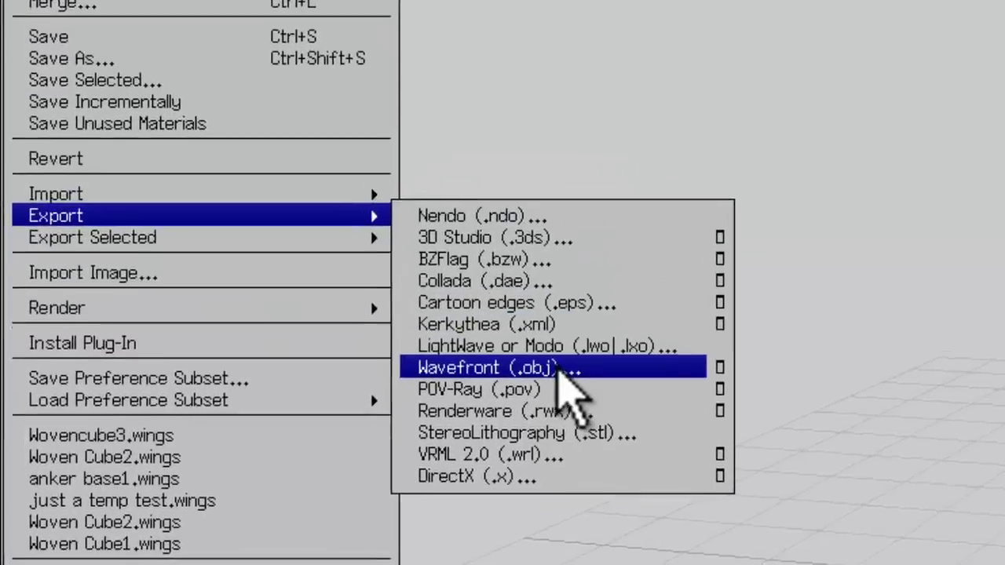
left_click(559, 368)
type("ty")
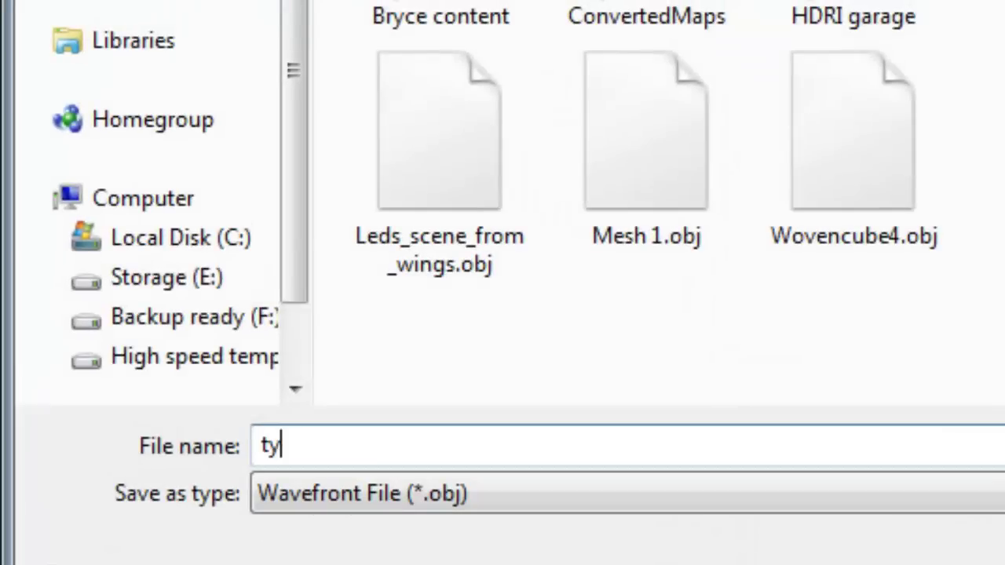
key("BackSpace")
type("utr")
key("BackSpace")
type("orial m")
key("BackSpace")
type("2 ")
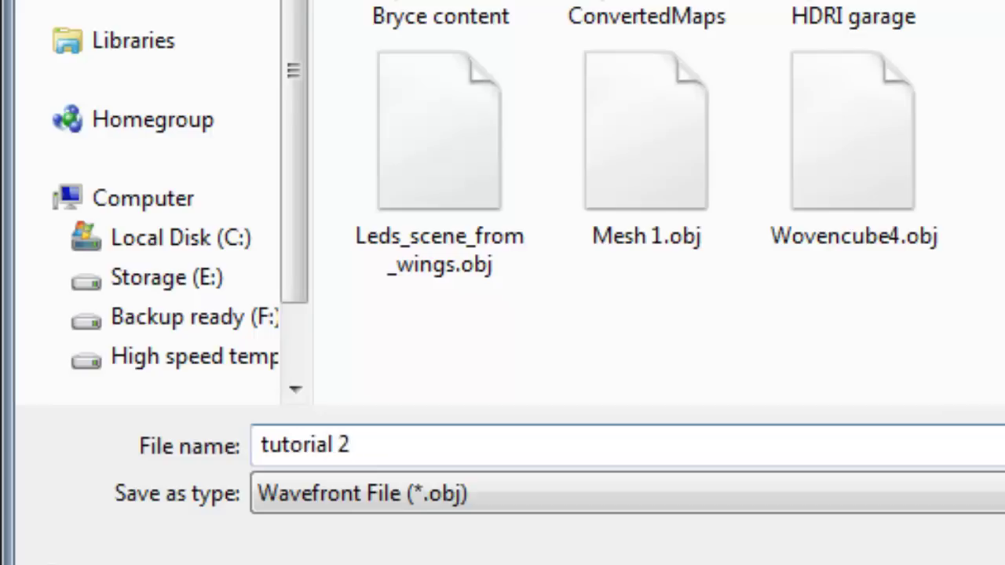
type("woven cu")
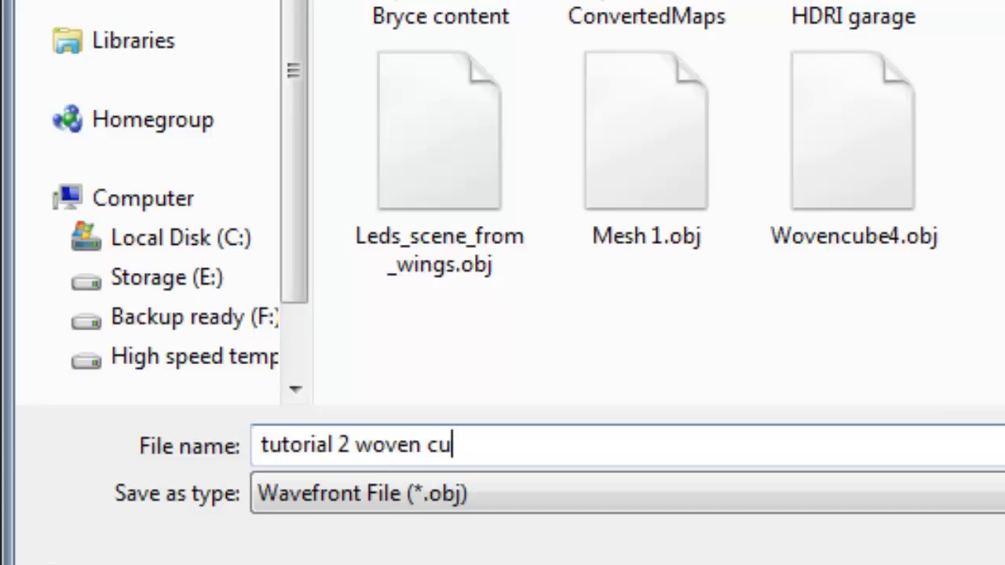
type("be4")
key("Return")
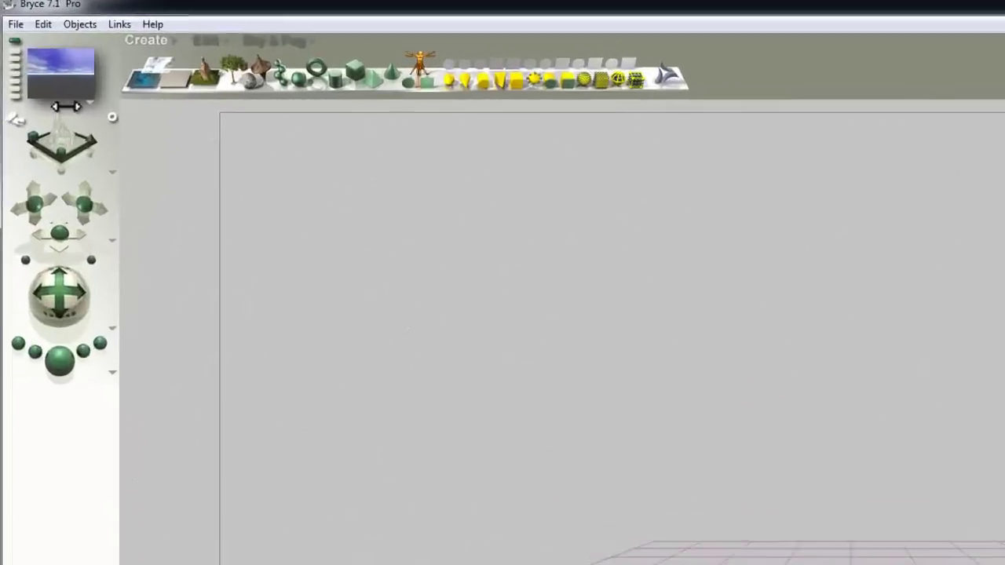
Switch to Bryce and import "tutorial 2 woven cube1.obj" from the "+grab this" folder with the Obj group material grouping mode.
left_click(24, 23)
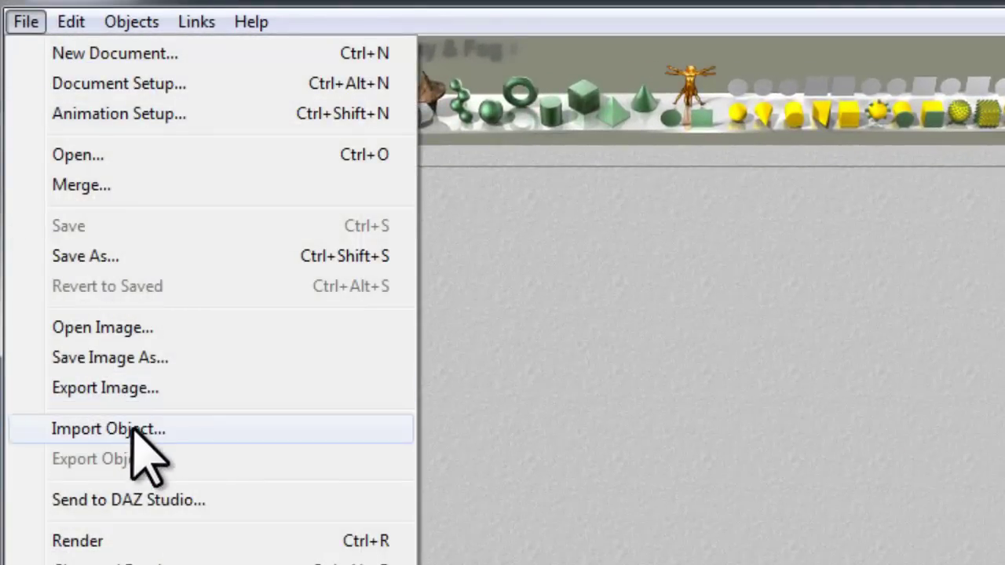
left_click(134, 428)
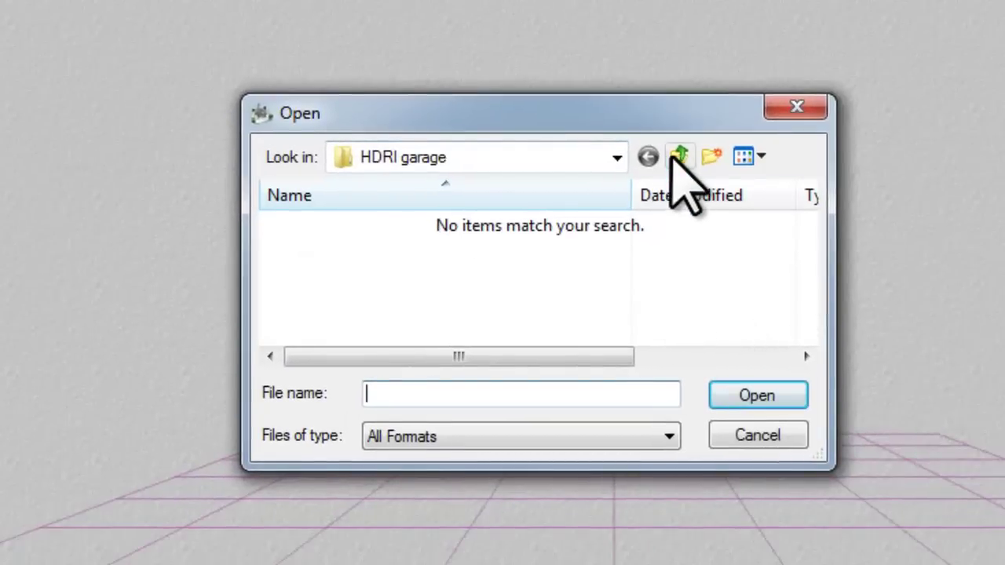
left_click(860, 259)
left_click_drag(804, 222, 806, 328)
left_click(363, 323)
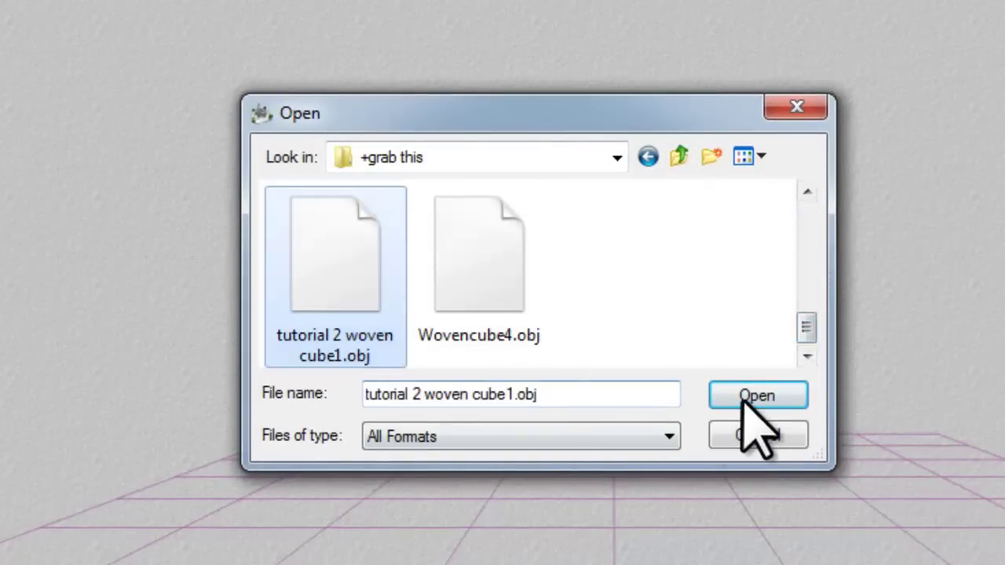
left_click(752, 400)
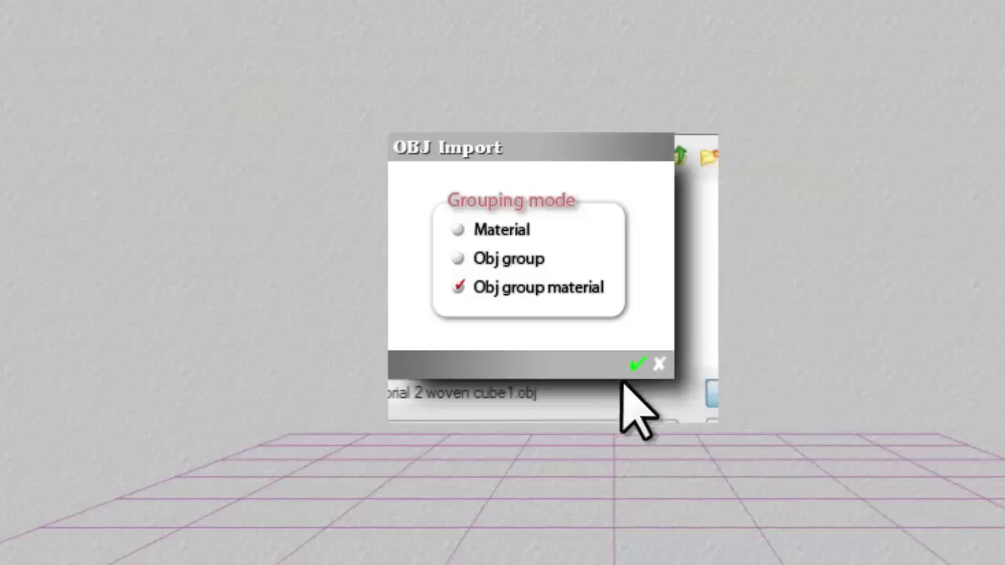
left_click(638, 364)
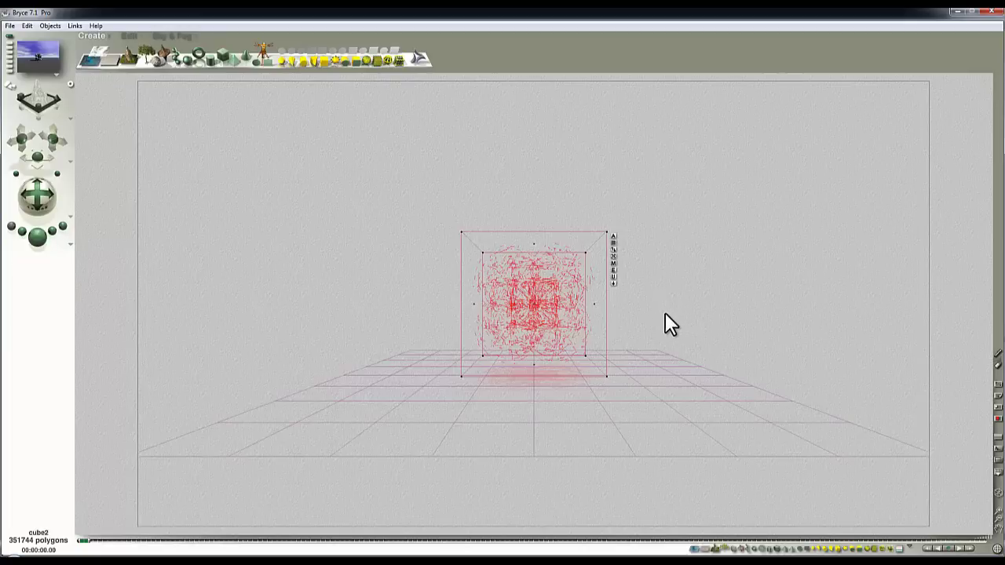
Land the imported woven cube on the ground plane in a side view and render a quick test image to check it.
key("3")
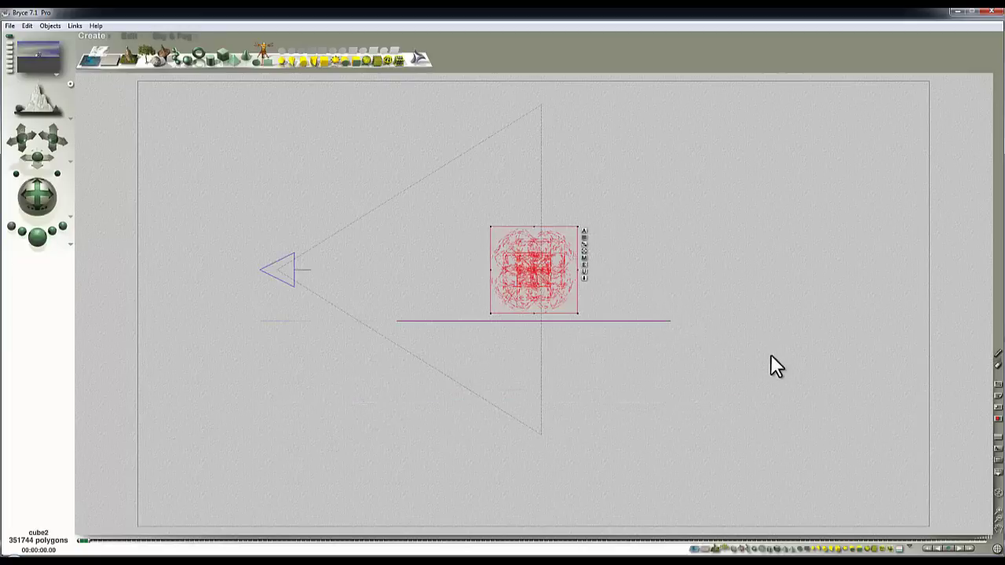
left_click(995, 511)
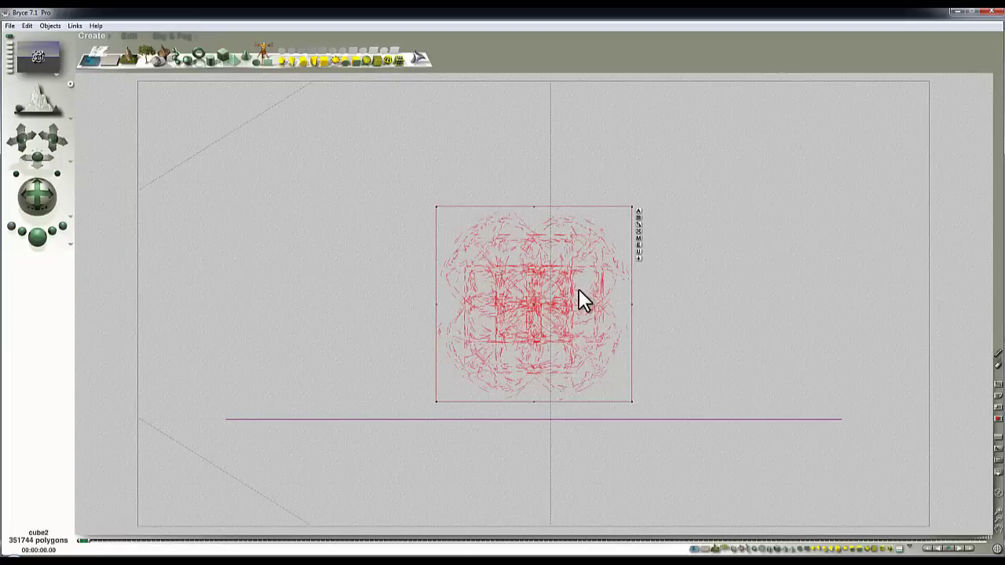
left_click(637, 257)
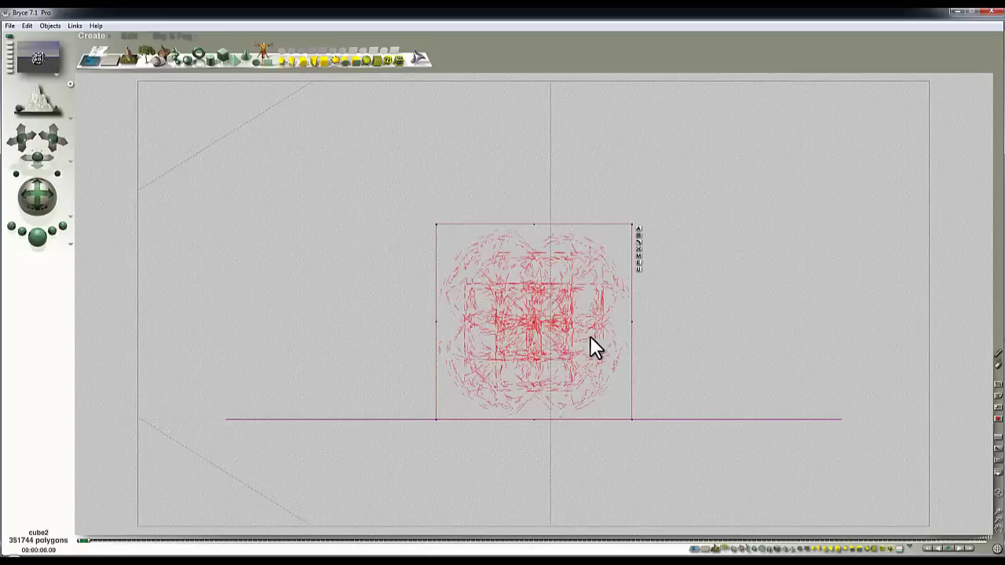
left_click(37, 238)
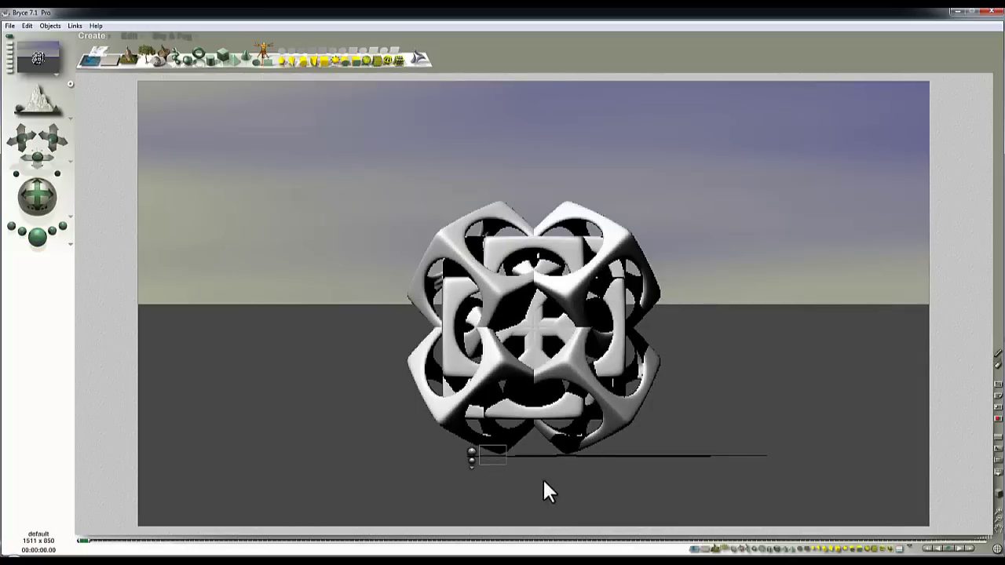
left_click(551, 467)
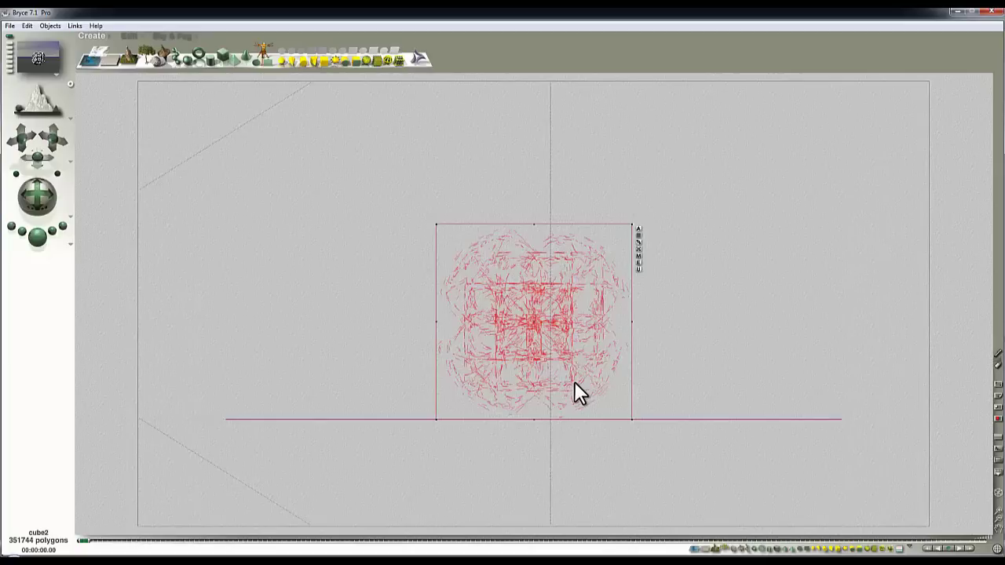
left_click_drag(574, 383, 575, 384)
Return to the camera view and reposition the camera to look down on the woven cube from an angled corner view.
key("1")
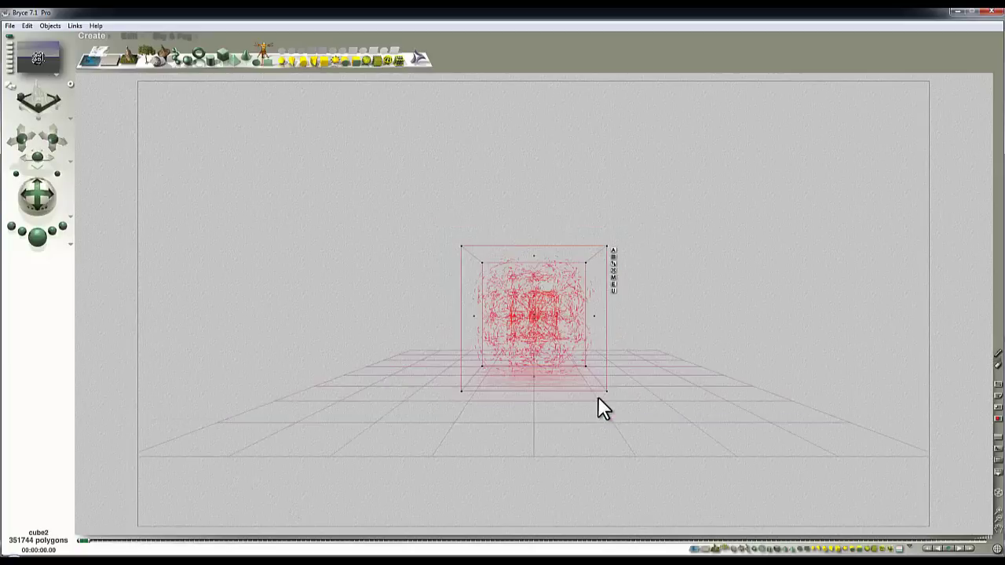
left_click_drag(53, 137, 70, 150)
left_click_drag(37, 195, 37, 195)
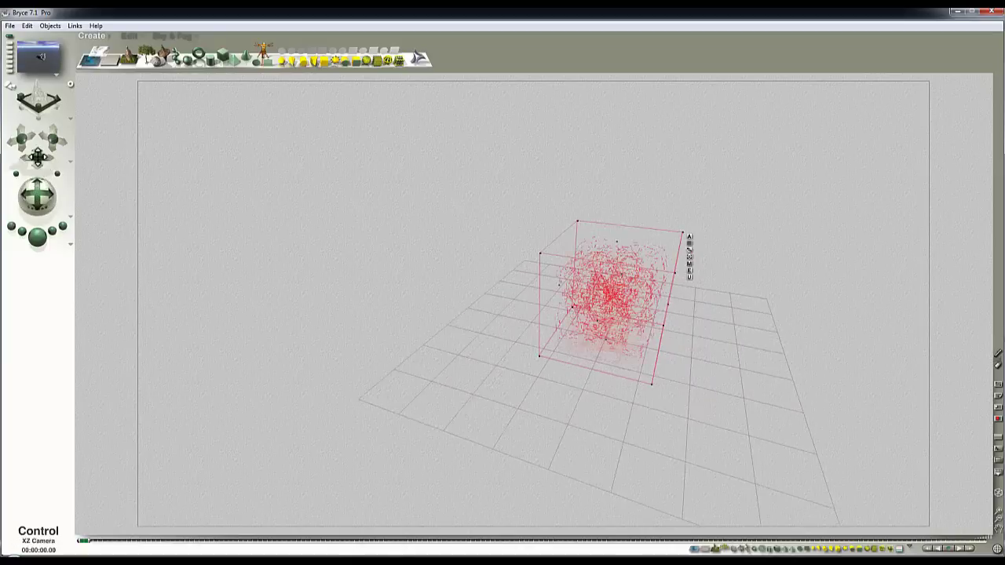
left_click_drag(53, 140, 53, 140)
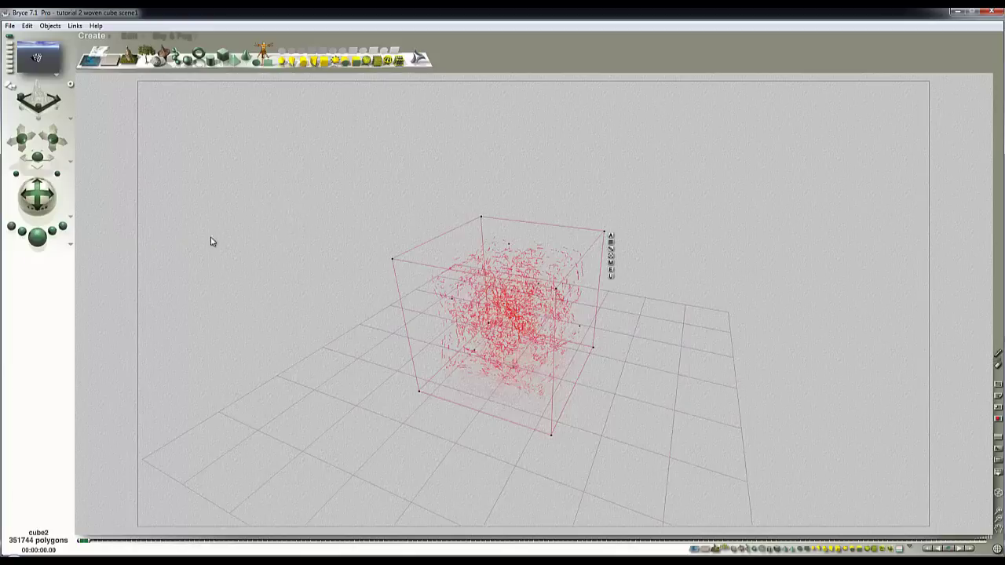
Open the Sky Lab's IBL settings and enable Use HDRI Image.
left_click(180, 37)
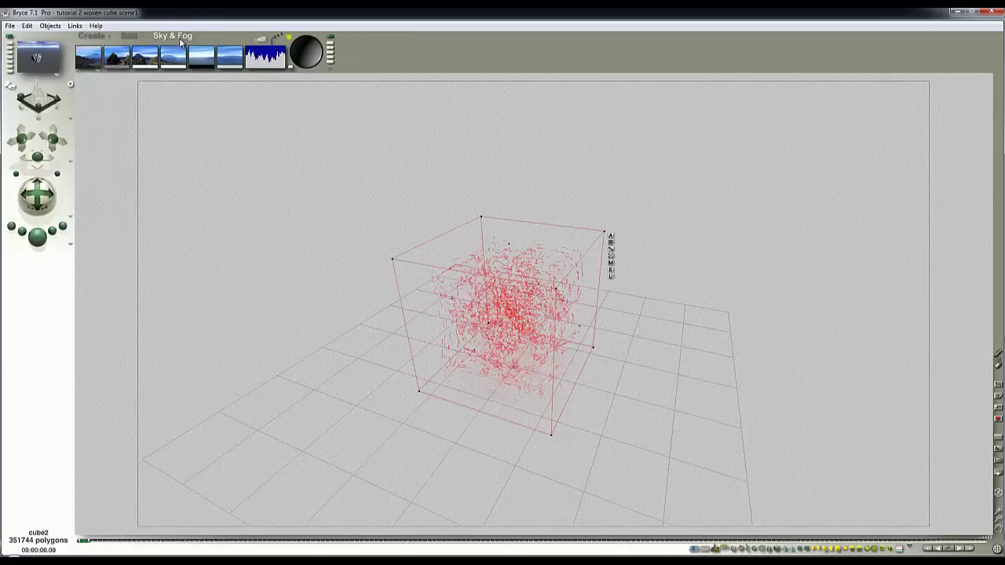
left_click(264, 43)
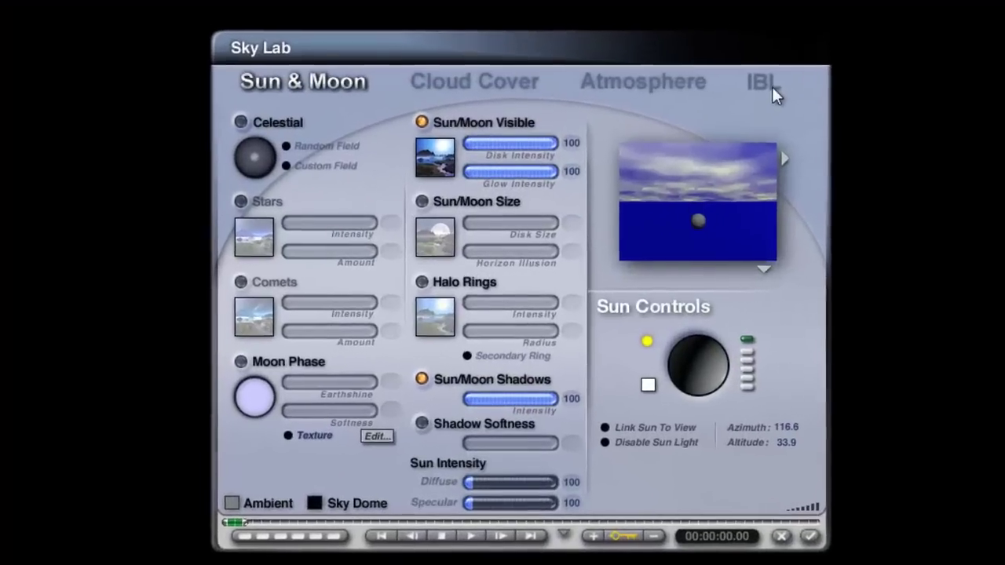
left_click(698, 126)
left_click(438, 273)
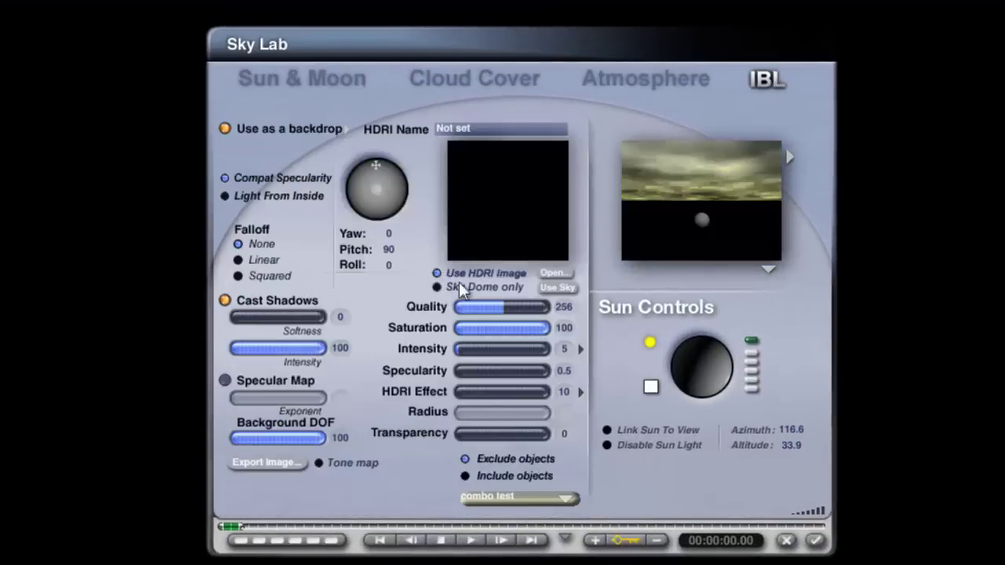
Load OldHeatingRoom_1280.hdr from the HDRI folder inside Pick 43 as the sky's HDRI image.
left_click(555, 274)
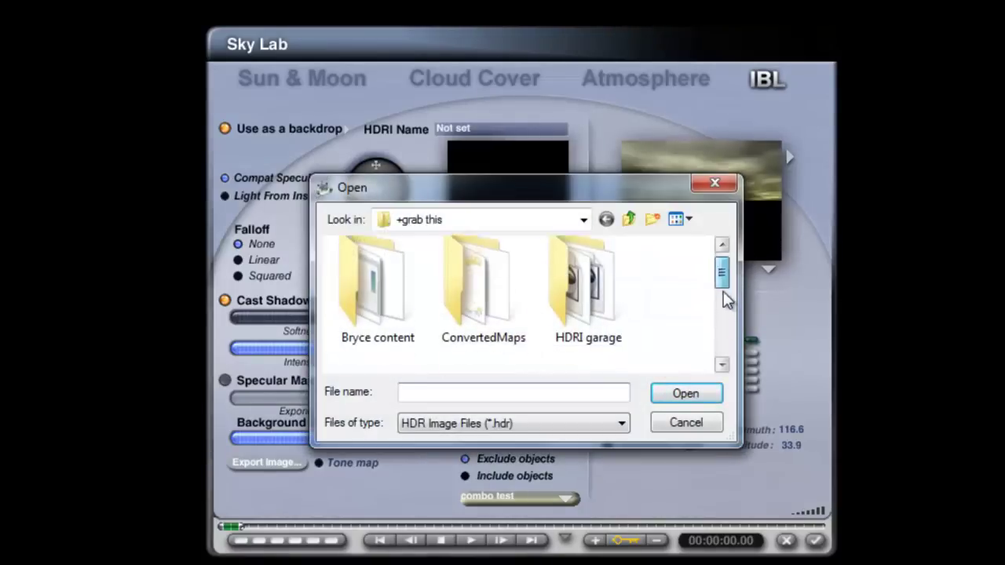
left_click_drag(723, 274, 723, 322)
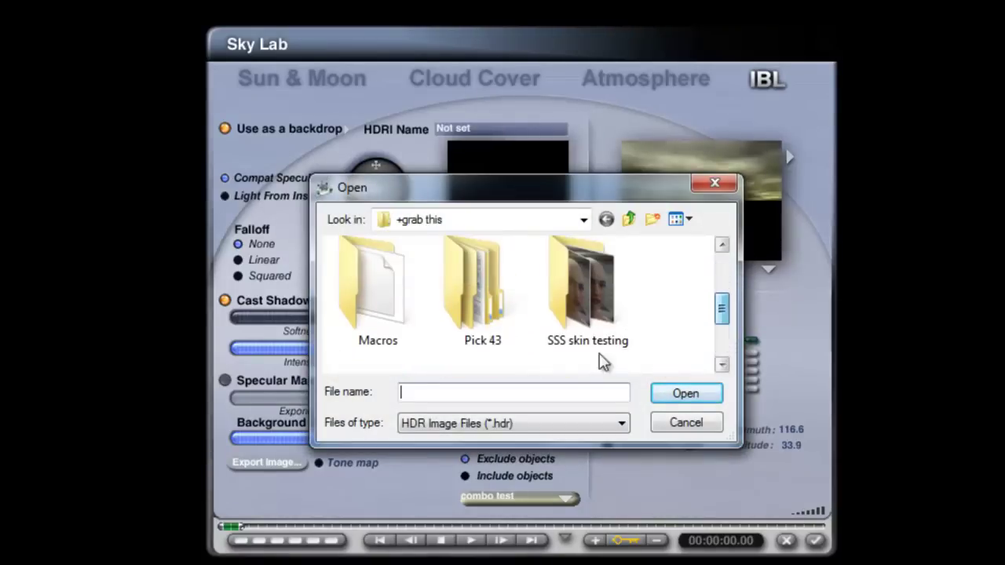
double_click(481, 329)
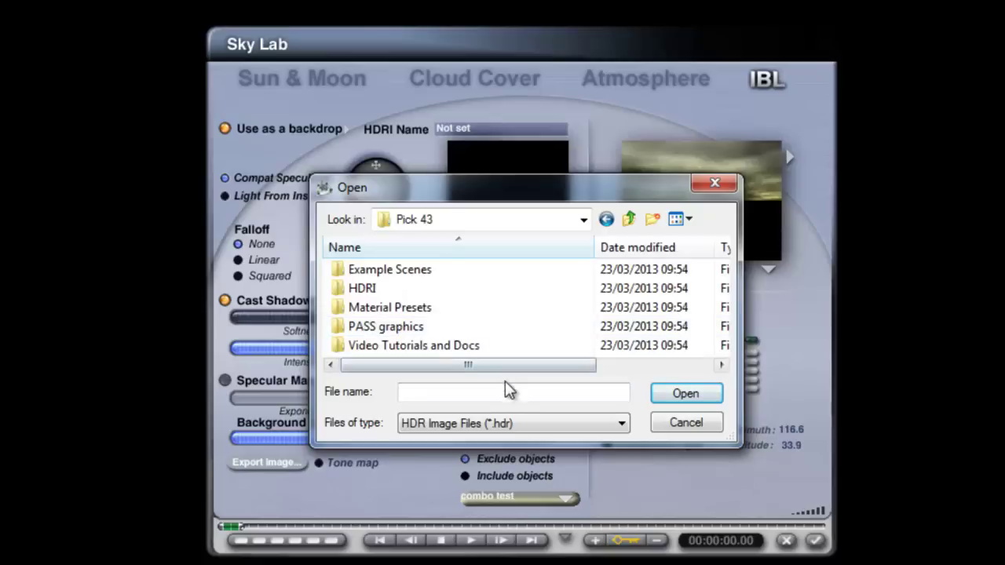
double_click(393, 291)
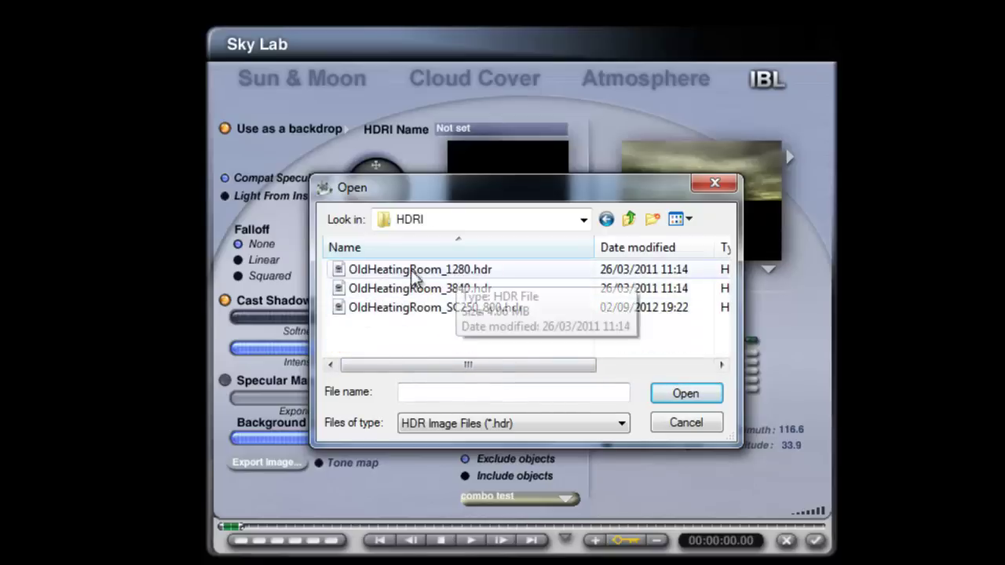
left_click(466, 271)
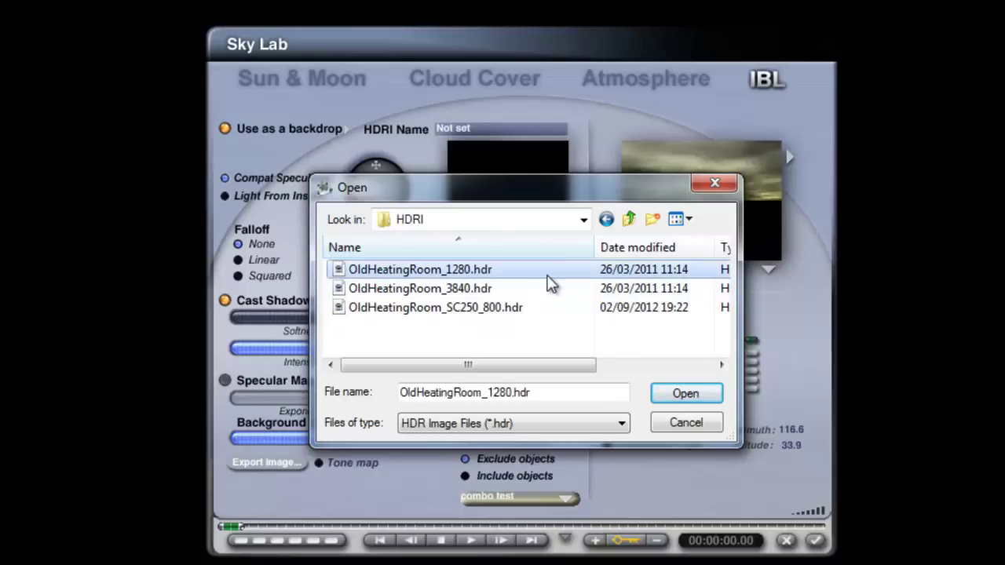
left_click(703, 396)
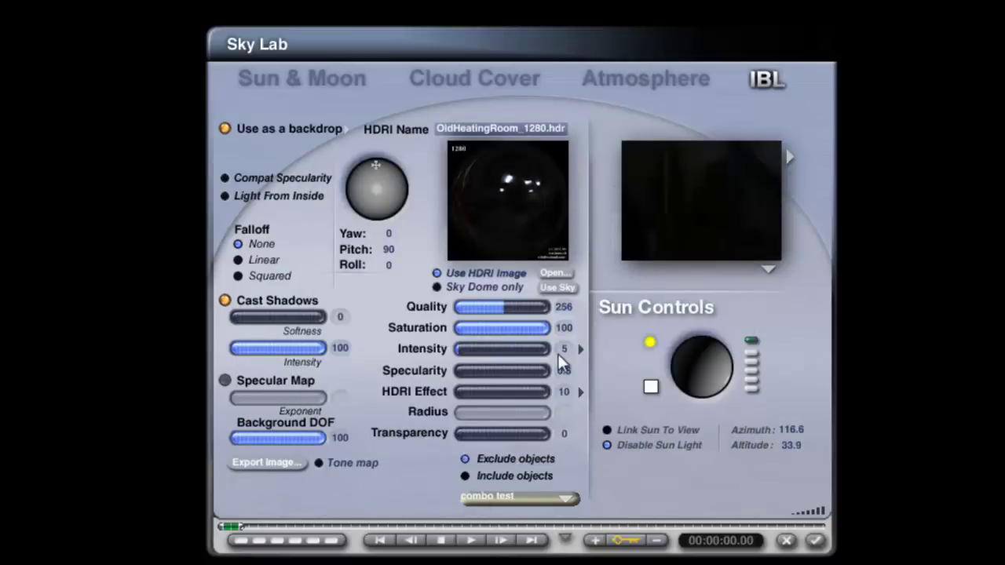
Enable tone mapping for the HDRI image and show the actual scene in the Sky Lab preview.
left_click(319, 464)
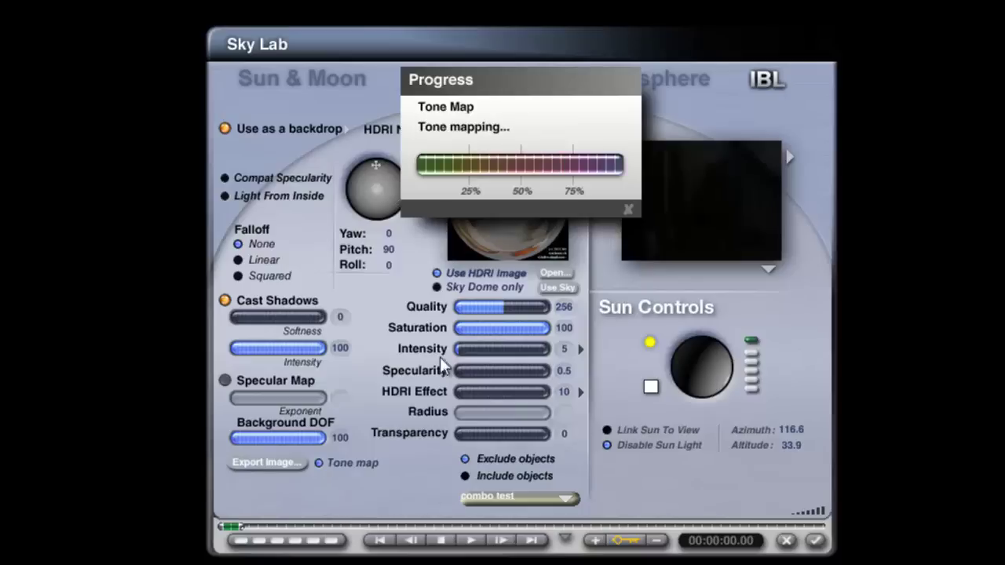
left_click(768, 270)
left_click(808, 284)
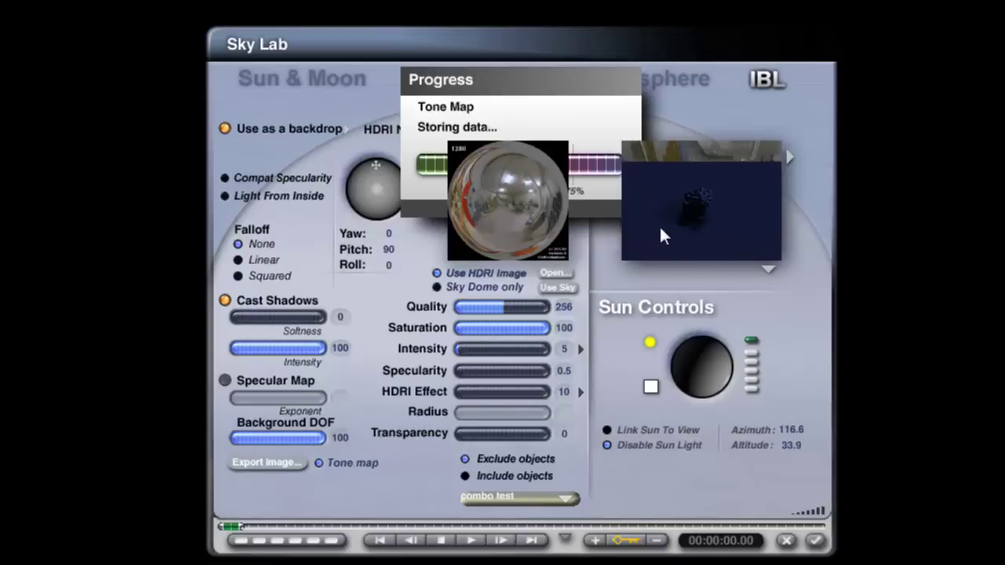
Set the IBL quality to 16, the specularity to 0 and the intensity to 8.
left_click_drag(494, 309, 445, 313)
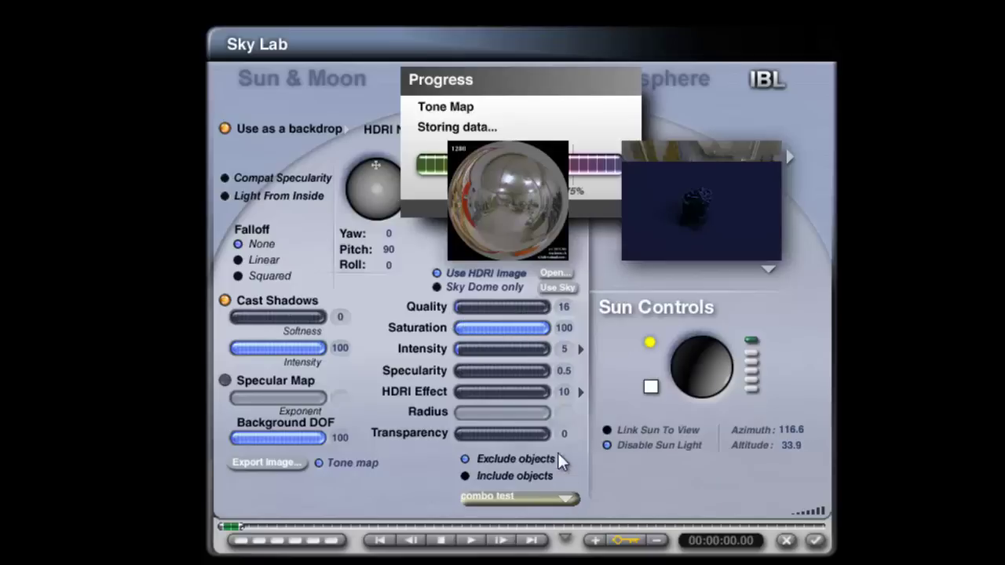
left_click(564, 371)
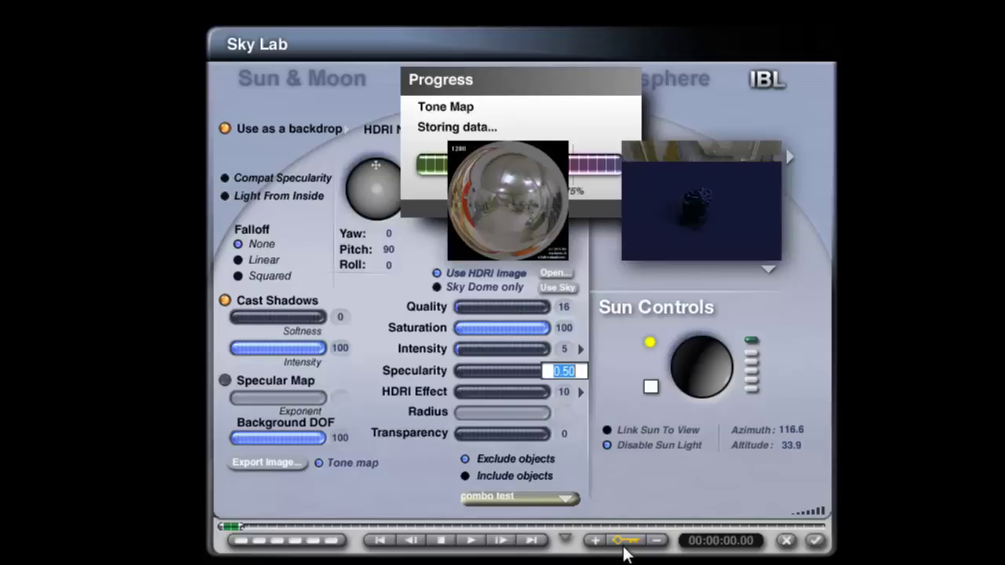
type("0")
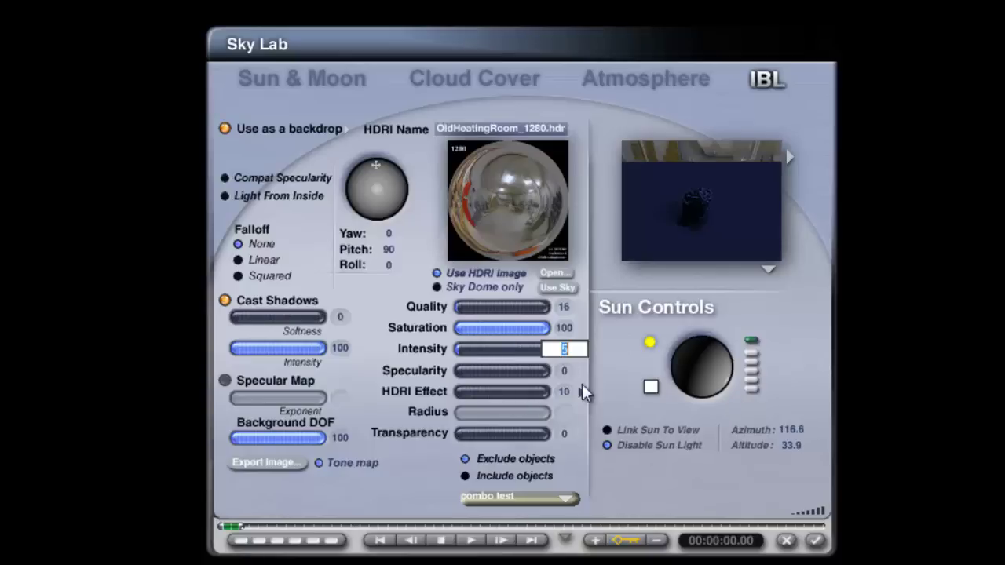
type("8")
key("Return")
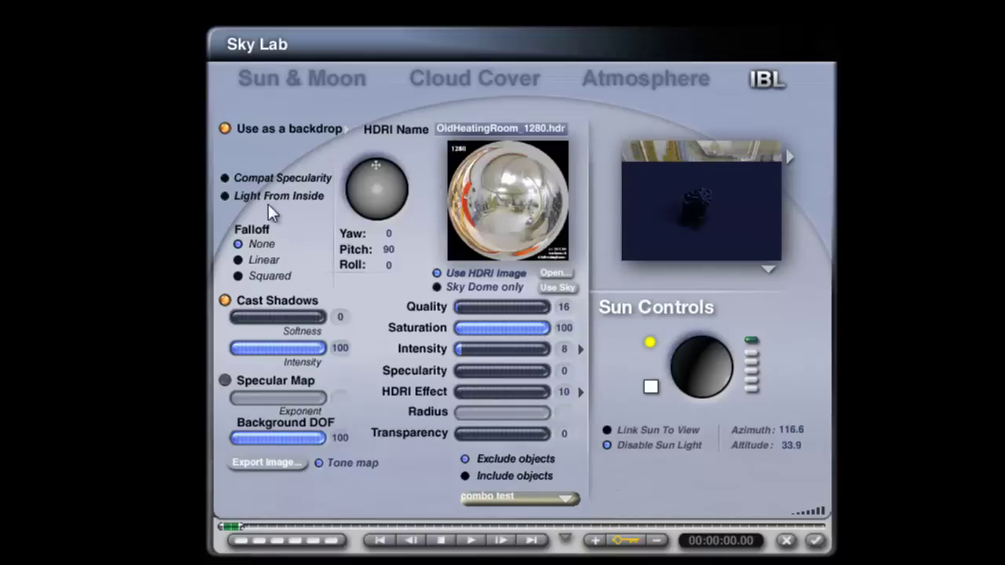
Change the additional option attached to using the HDRI image as a backdrop.
left_click(345, 130)
left_click(378, 182)
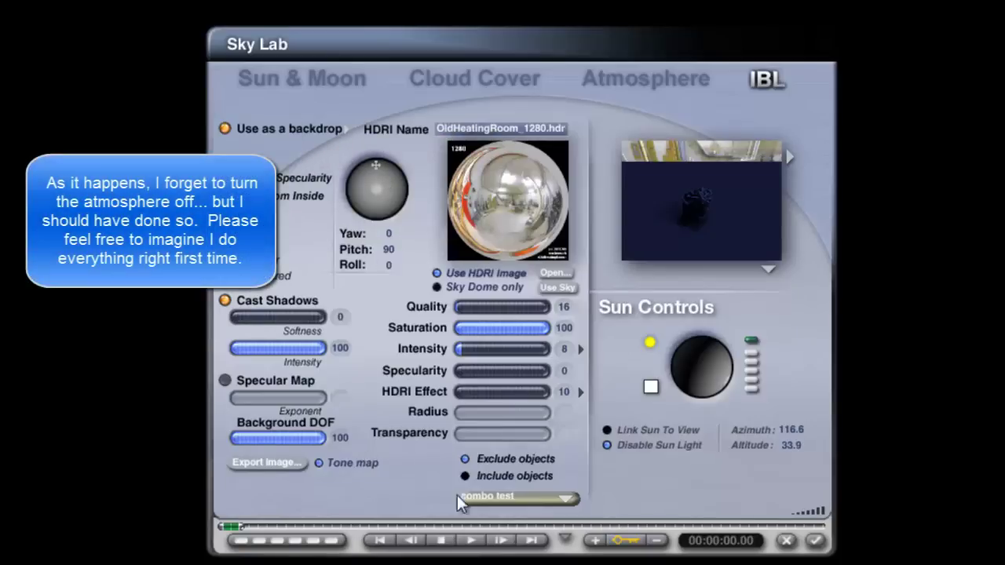
Set the HDRI Effect of the image-based lighting to 50.
left_click(563, 391)
type("50")
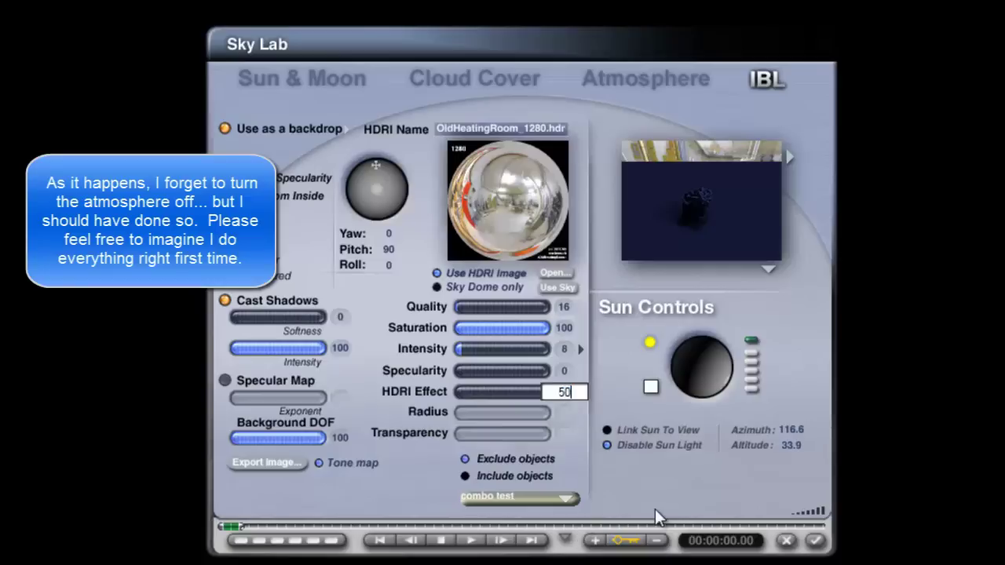
key("Return")
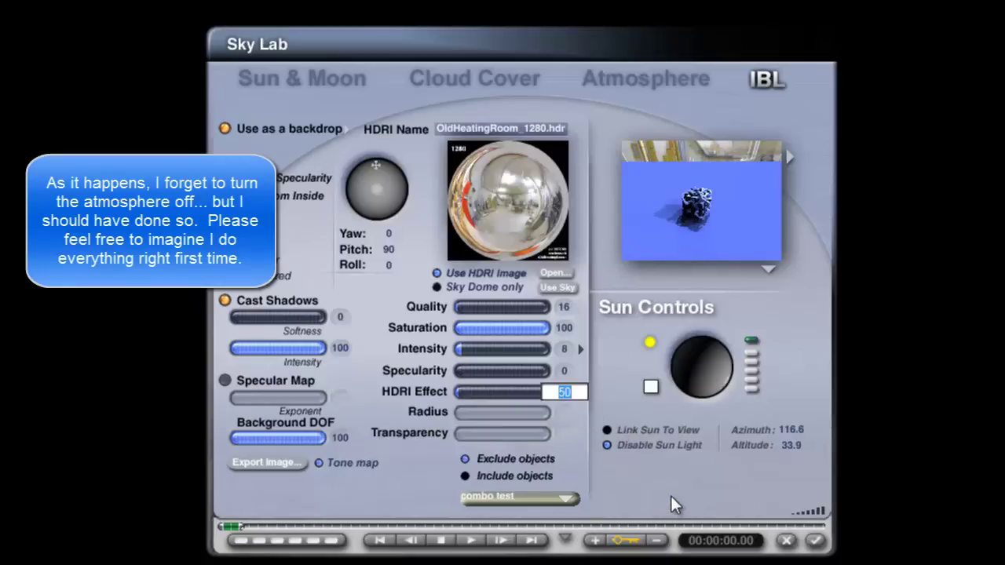
Re-enable the sun light, move the sun to azimuth 259.6 and altitude 32.8, and accept the sky settings.
left_click(608, 445)
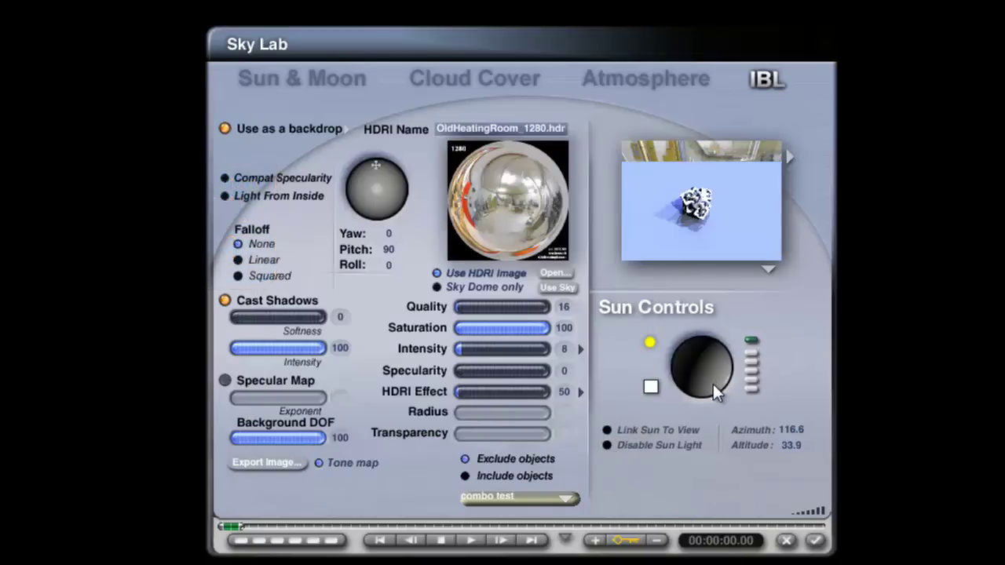
left_click_drag(713, 383, 713, 383)
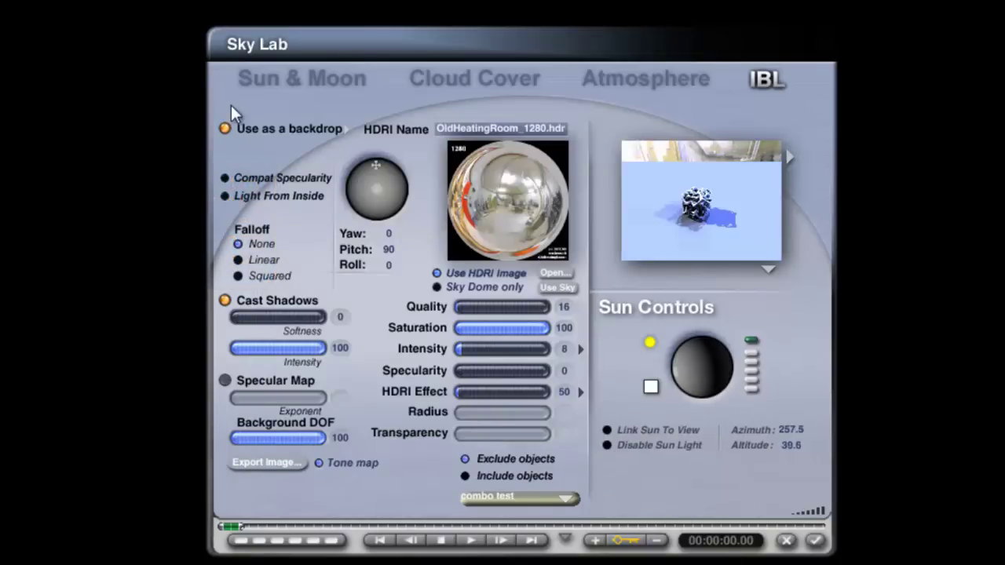
left_click(279, 85)
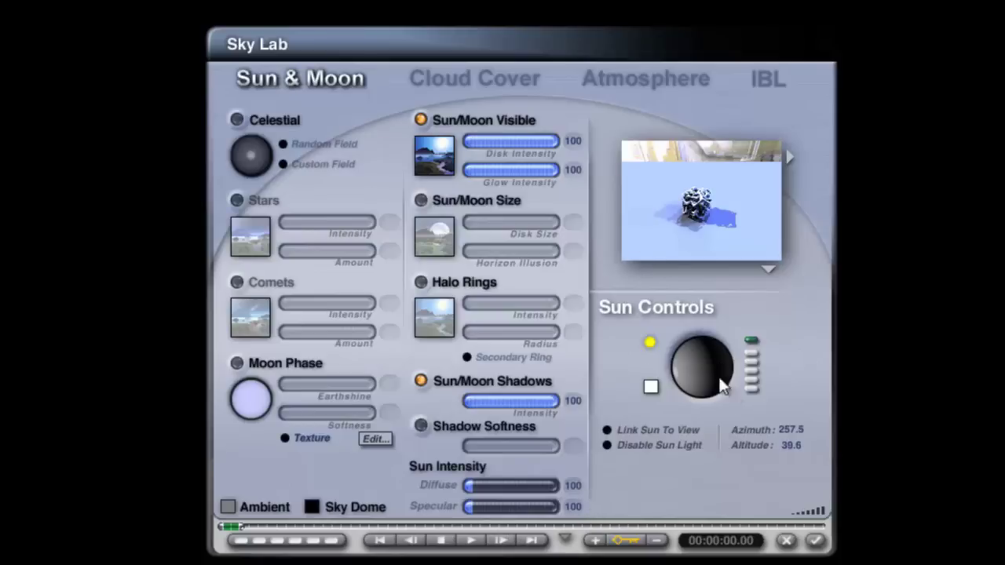
left_click_drag(683, 375, 684, 373)
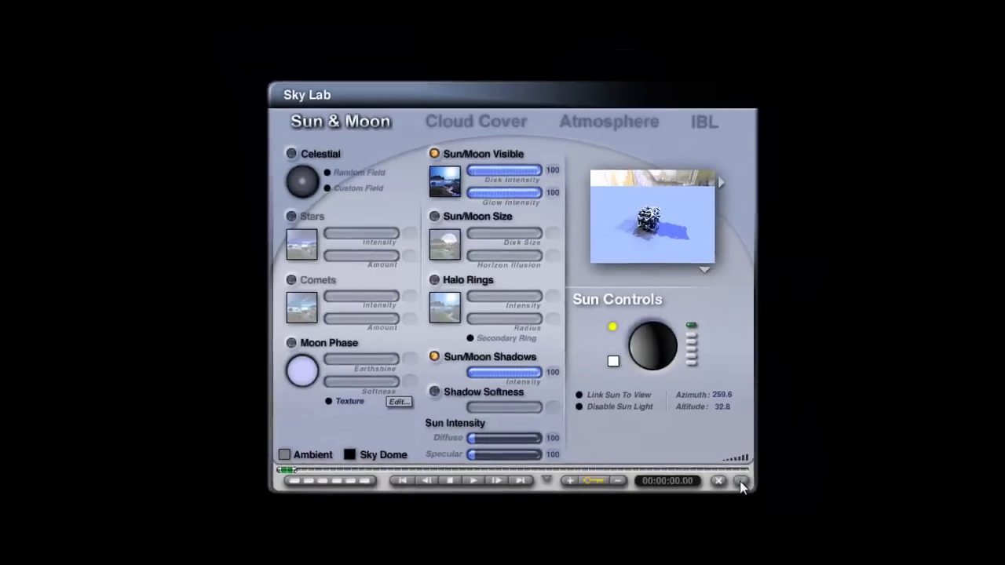
left_click(741, 482)
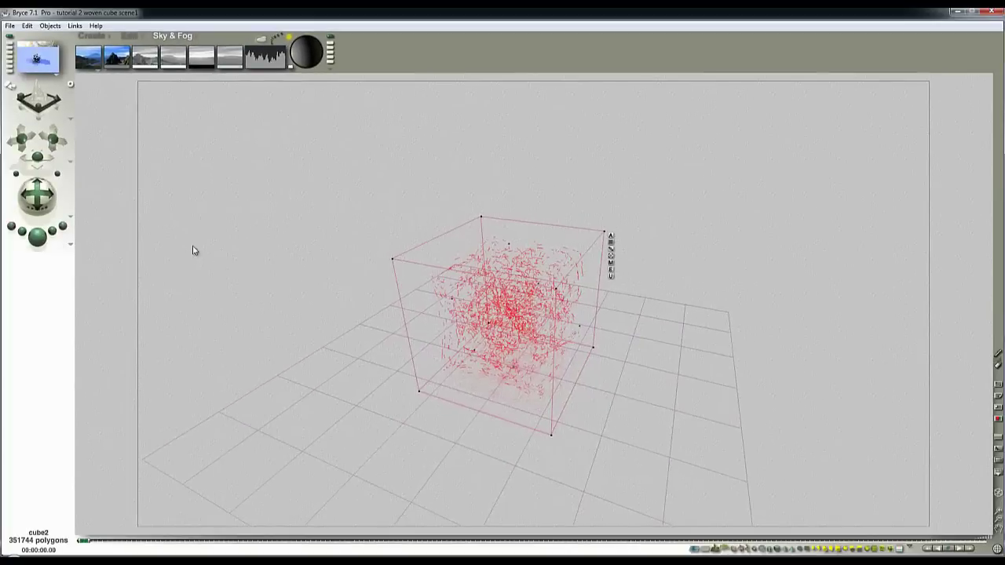
Reframe the camera by adjusting its field of view, position and trackball so the woven cube fills the frame, checking with a test render.
left_click_drag(57, 173, 55, 174)
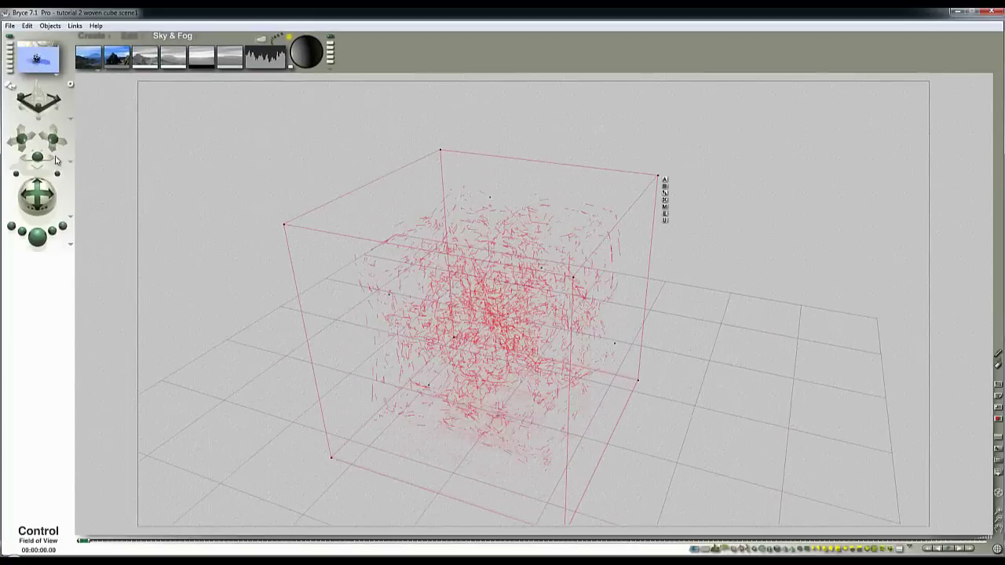
left_click_drag(52, 139, 54, 139)
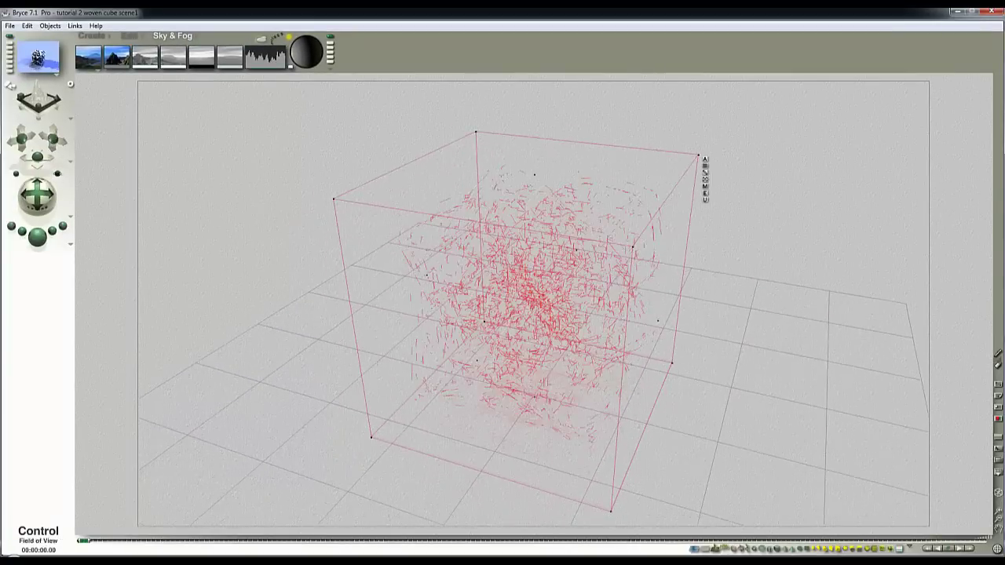
left_click(38, 239)
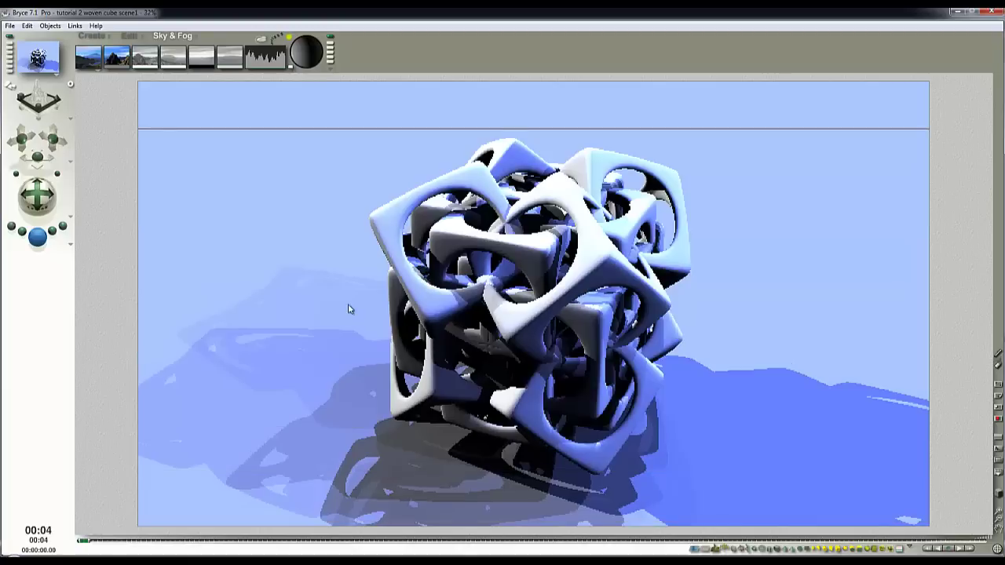
left_click(386, 237)
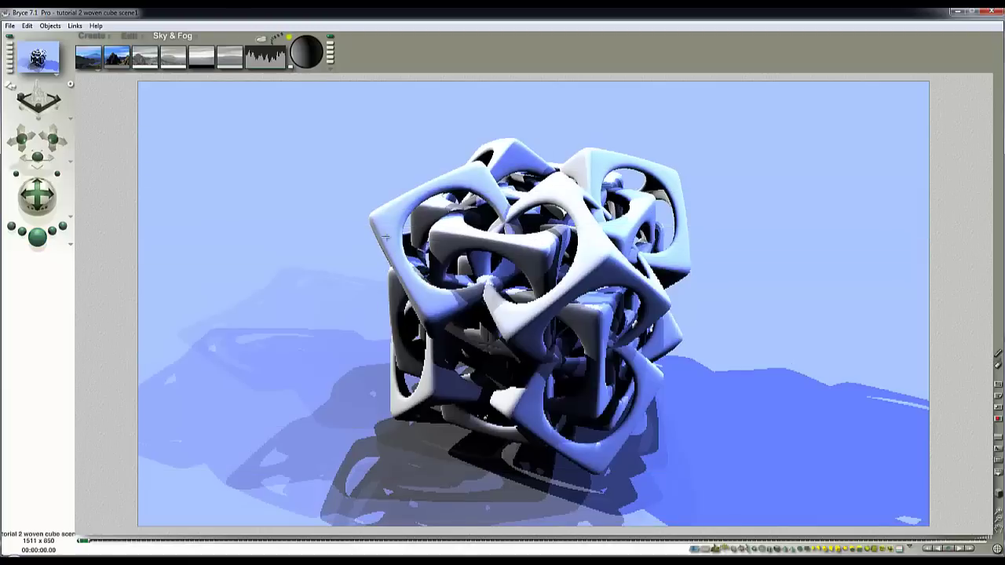
left_click(47, 151)
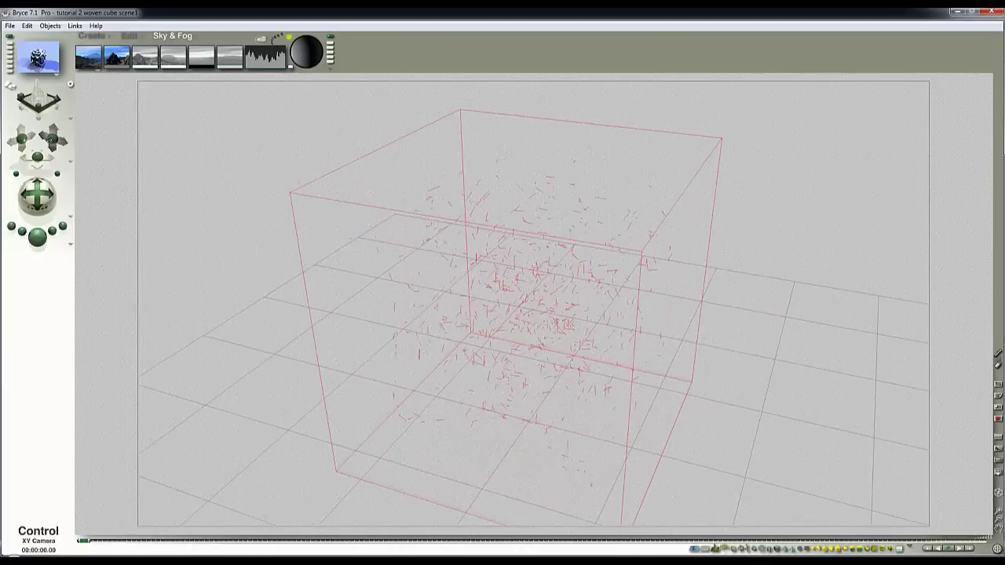
left_click_drag(48, 151, 62, 148)
left_click_drag(40, 198, 124, 252)
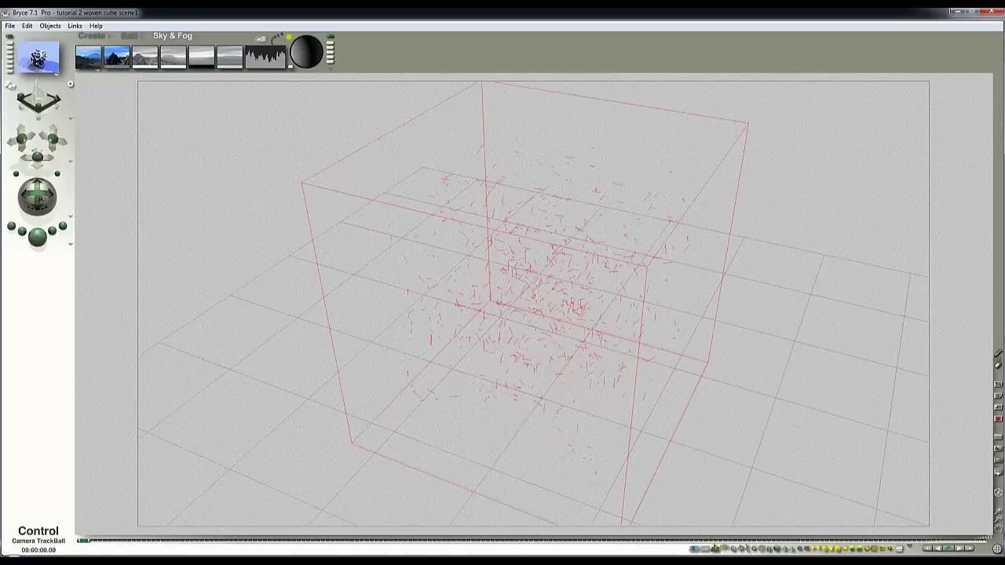
Apply the Bright metal with concentric rills material from Pick 43 metals 2 to the ground plane.
left_click(837, 319)
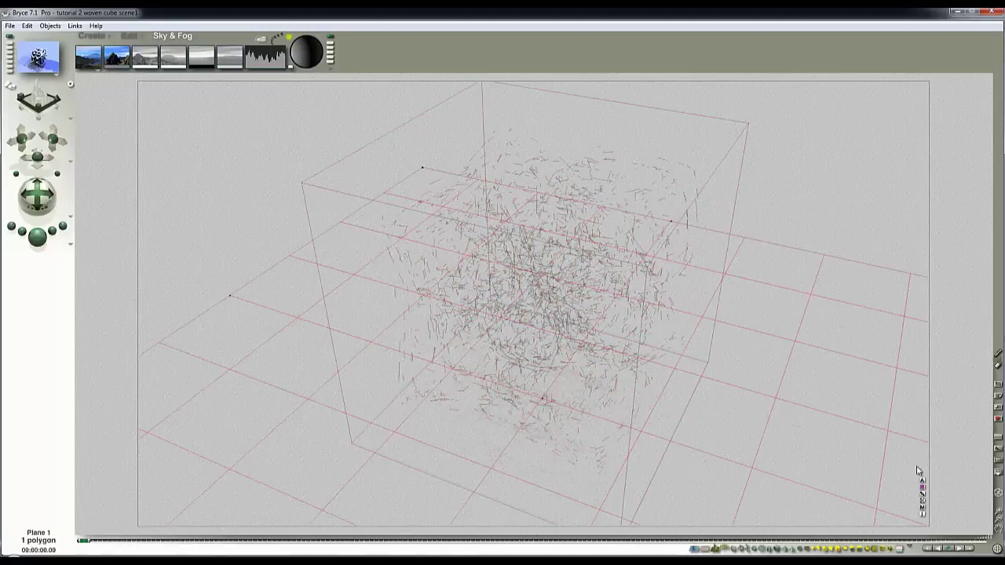
left_click(925, 511)
left_click(359, 148)
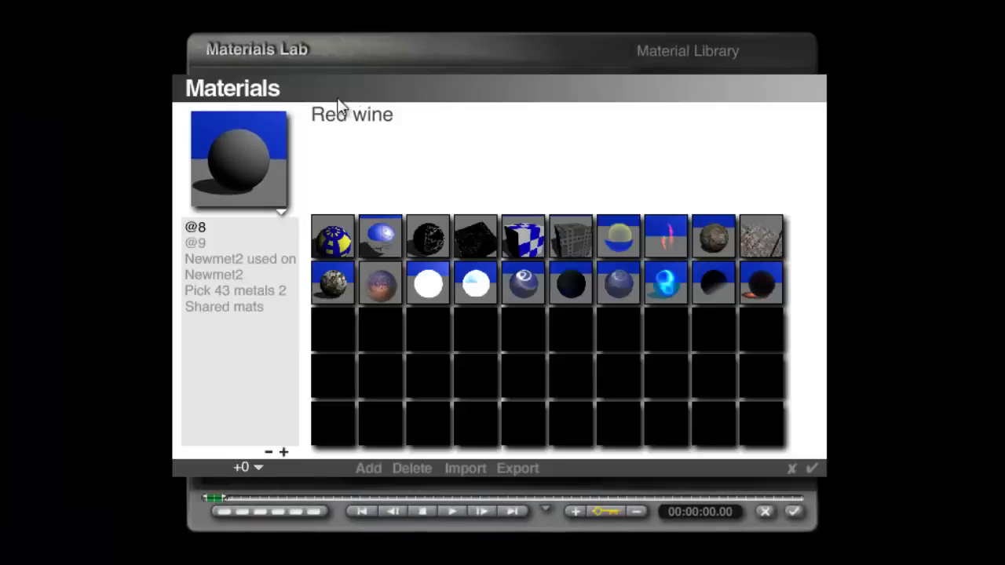
left_click(226, 296)
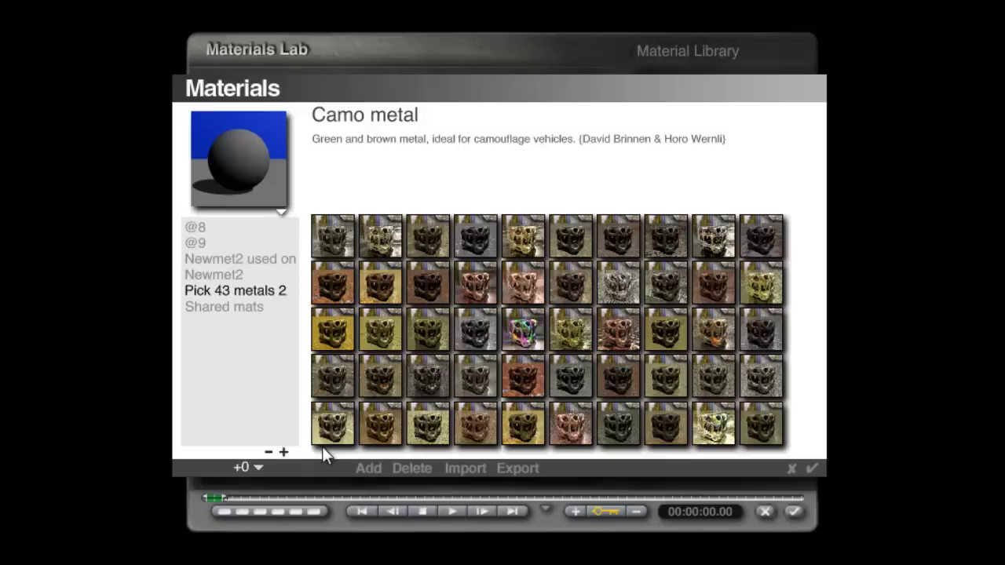
left_click(346, 439)
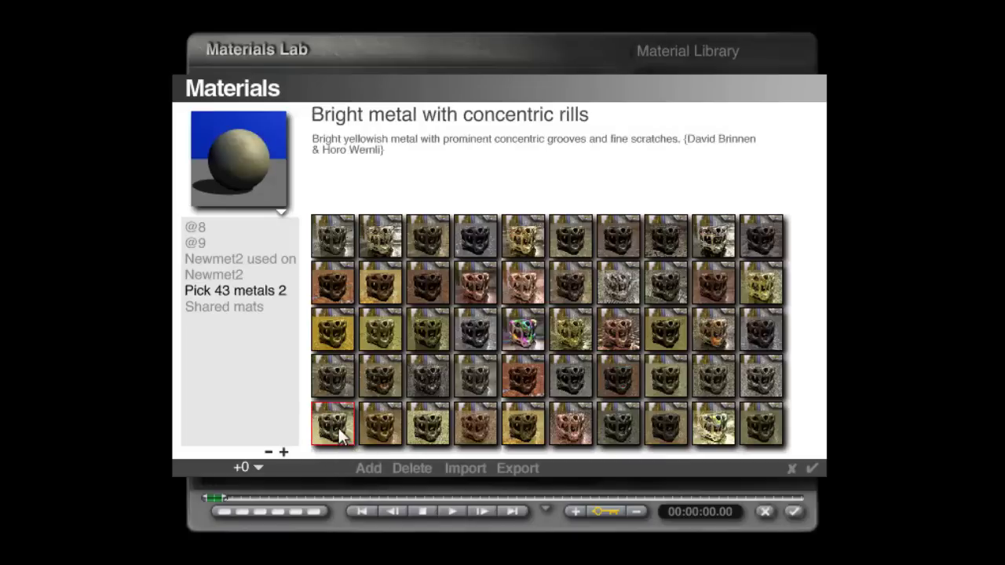
left_click(814, 469)
left_click(793, 511)
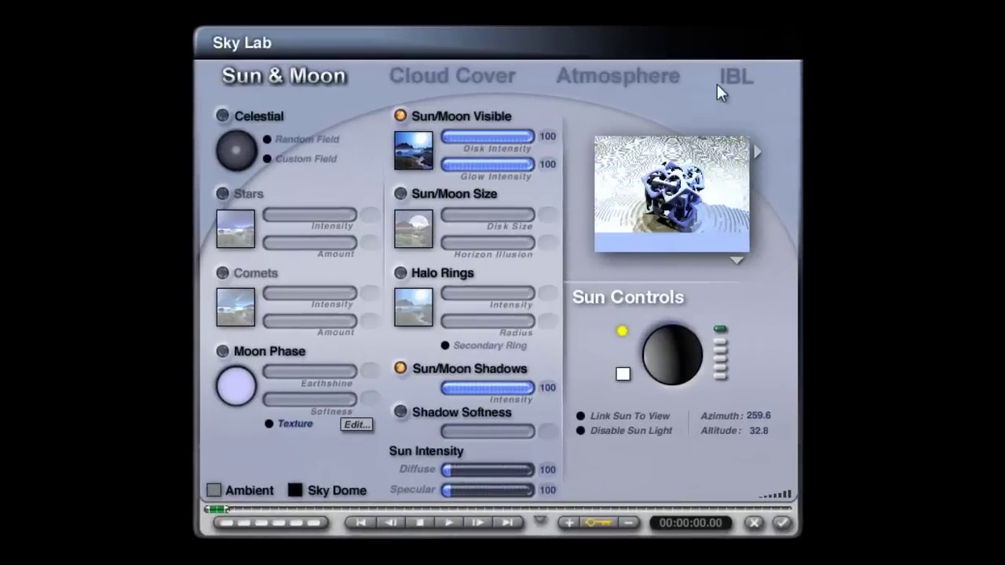
Turn off tone mapping for the HDRI image and raise the IBL intensity.
left_click(719, 83)
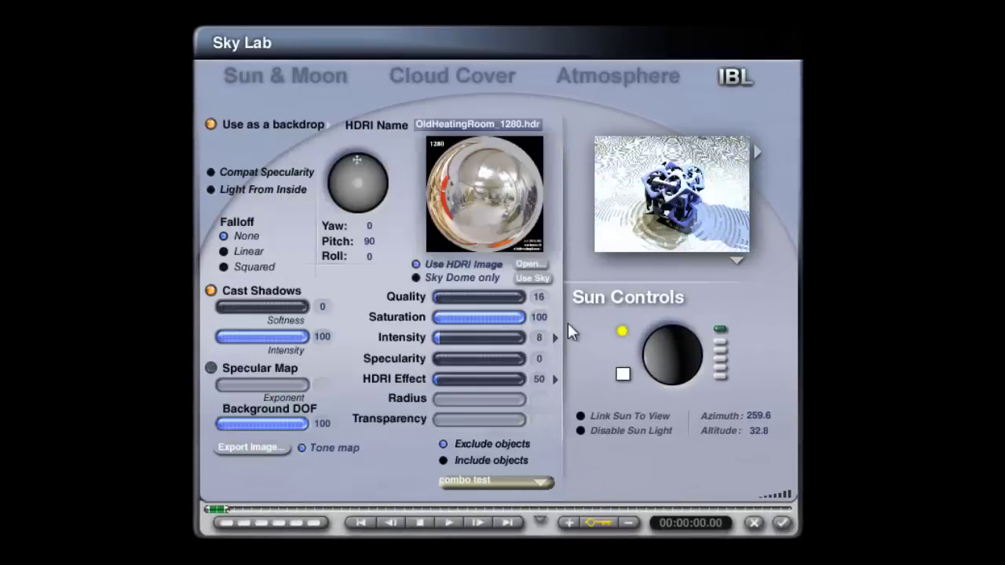
left_click(299, 448)
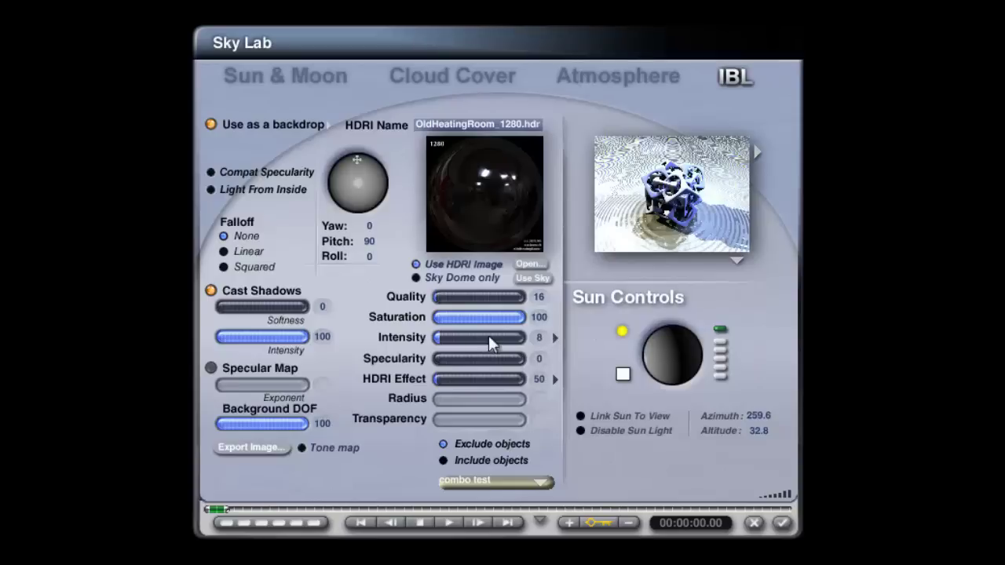
left_click(450, 338)
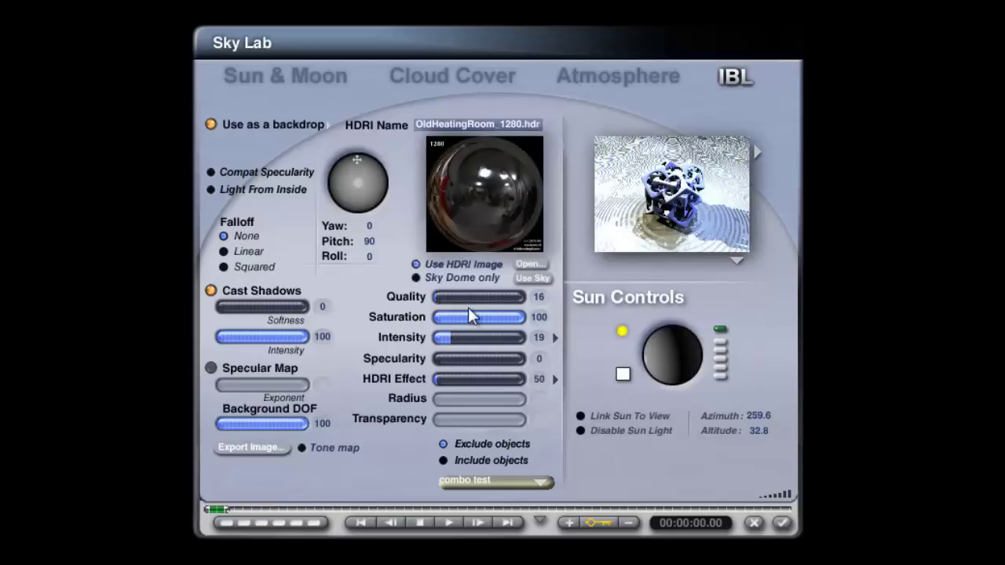
left_click_drag(456, 330, 461, 337)
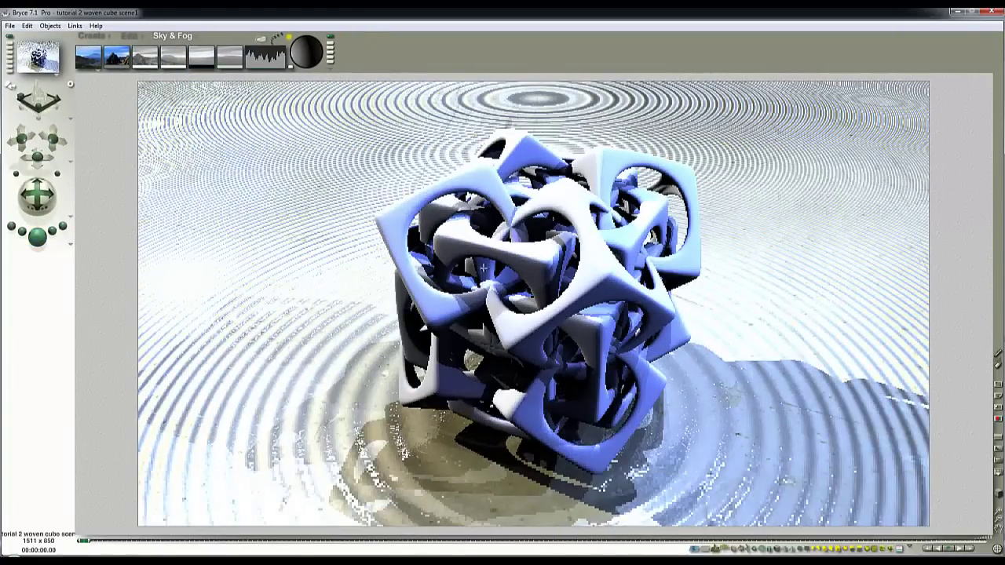
Give the ground plane the Grey Painted Metal material from Pick 43 metals 2 and test-render the scene.
left_click(651, 305)
left_click(923, 508)
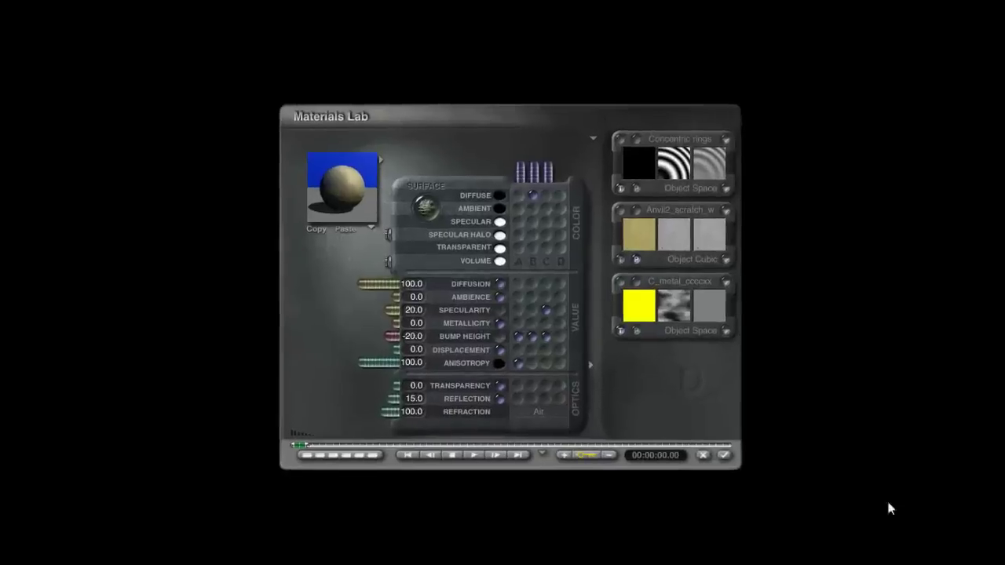
left_click(337, 119)
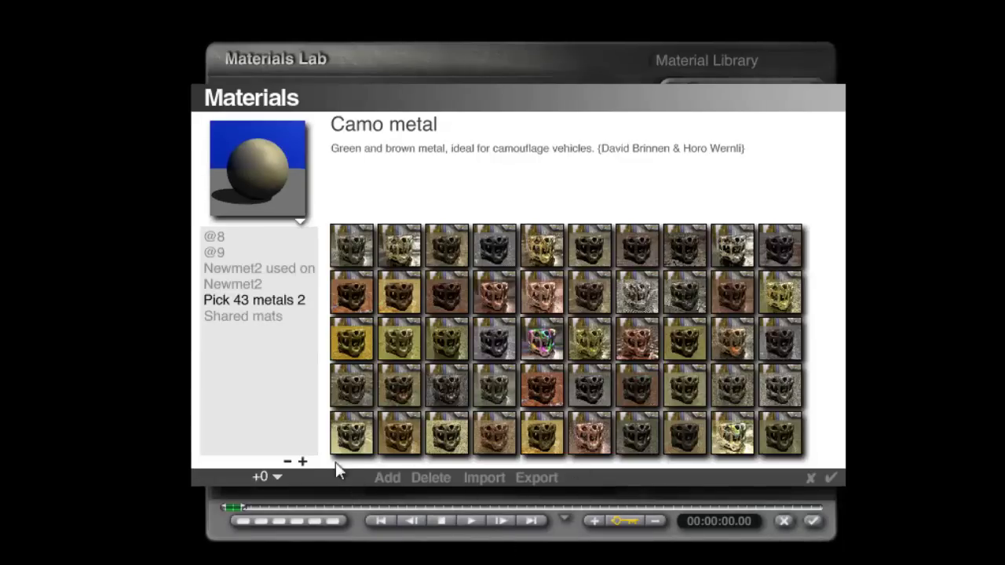
left_click(496, 248)
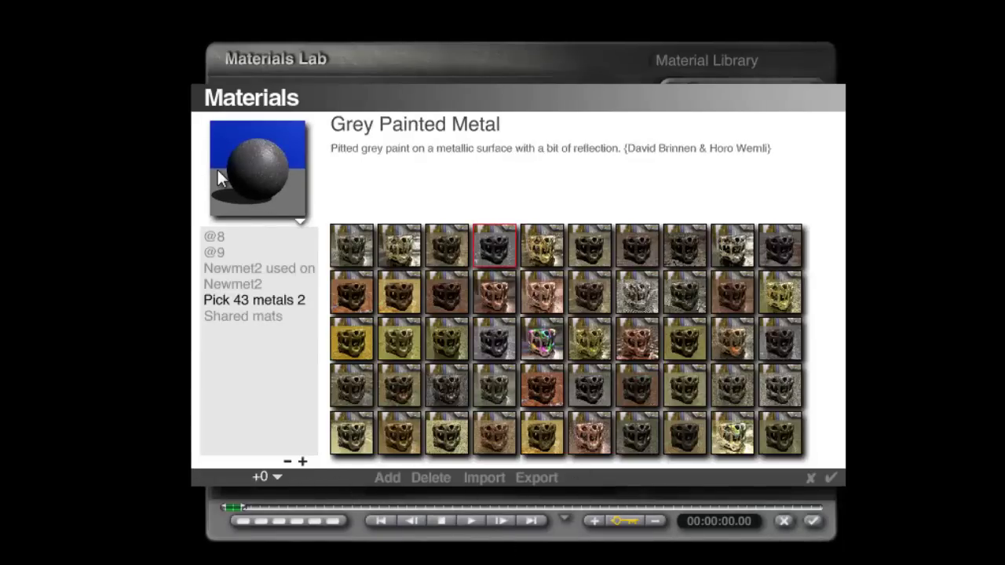
left_click(833, 477)
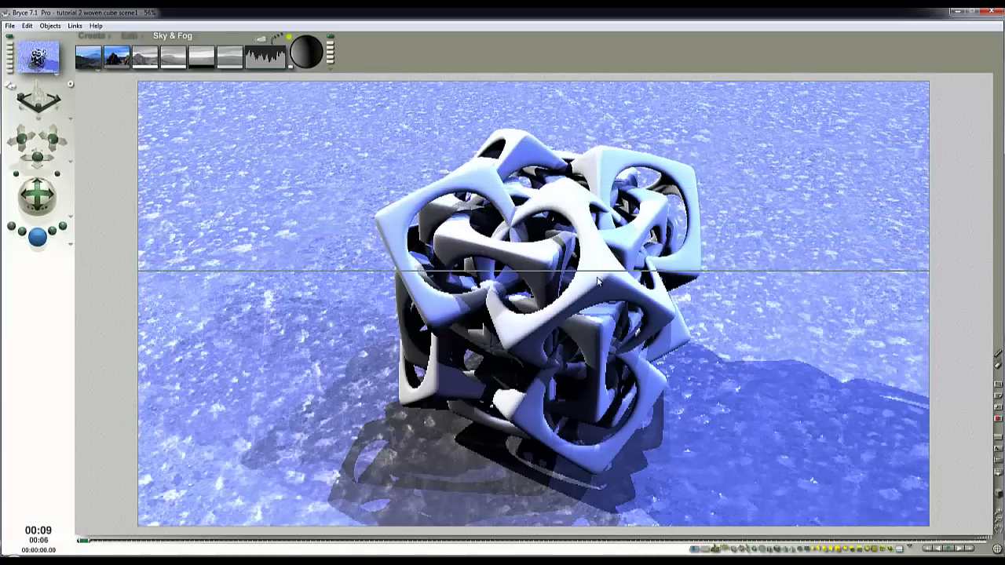
left_click(559, 300)
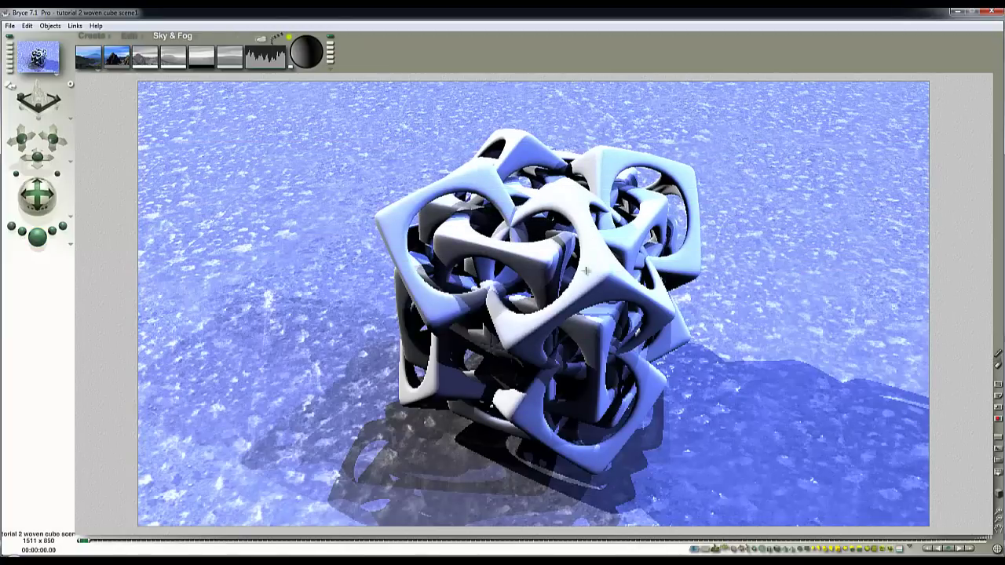
Select cube1_copy2_cube1_copy2_1 inside the cube2 group and rename it innergroyu in its object attributes.
left_click(645, 231)
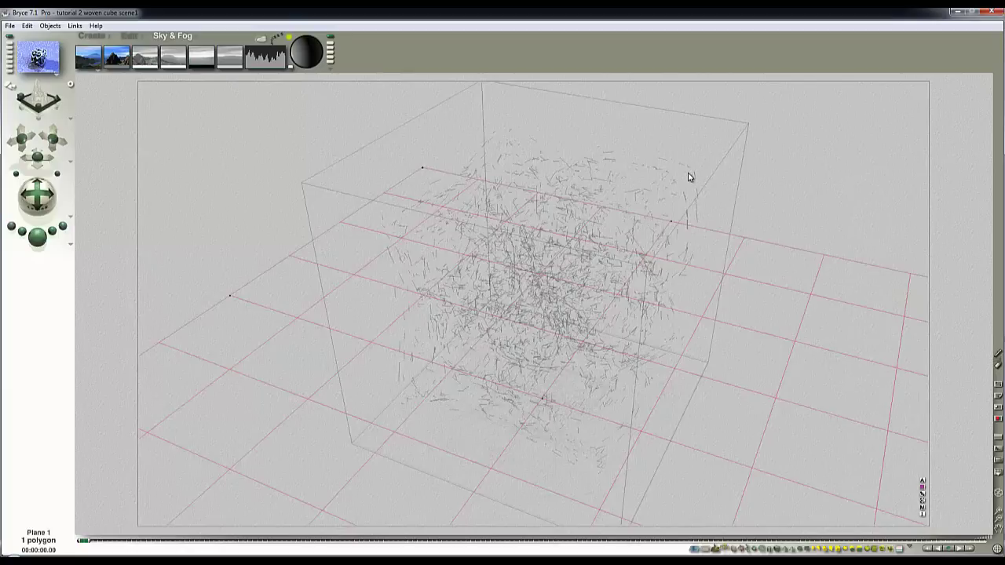
left_click(580, 223, "ctrl")
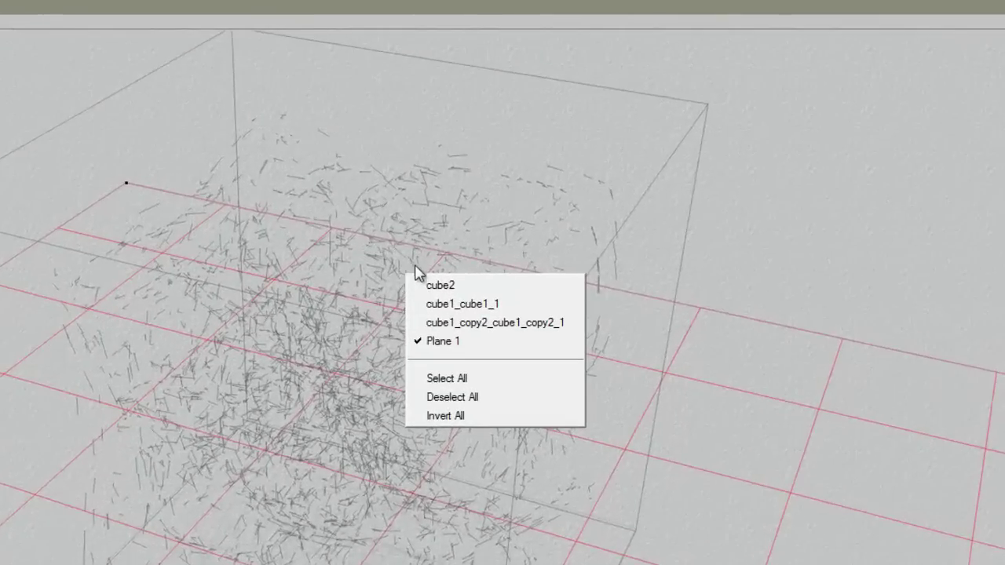
left_click(457, 287)
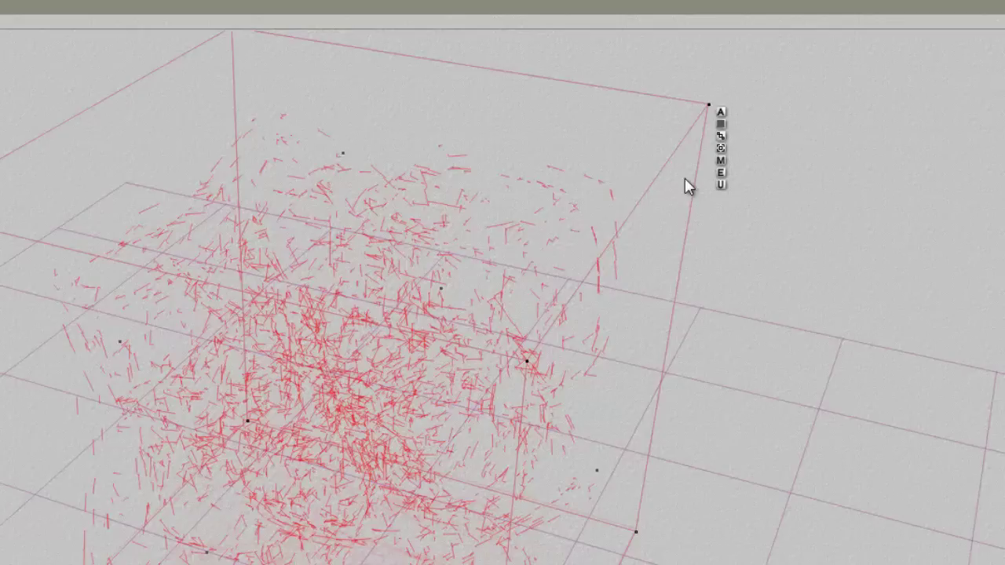
left_click(465, 248, "ctrl")
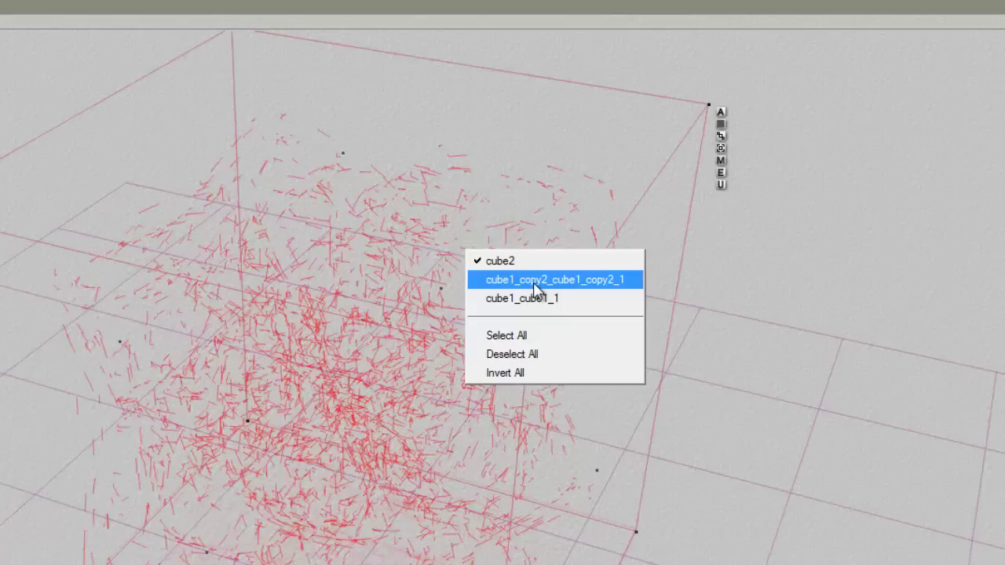
left_click(534, 282)
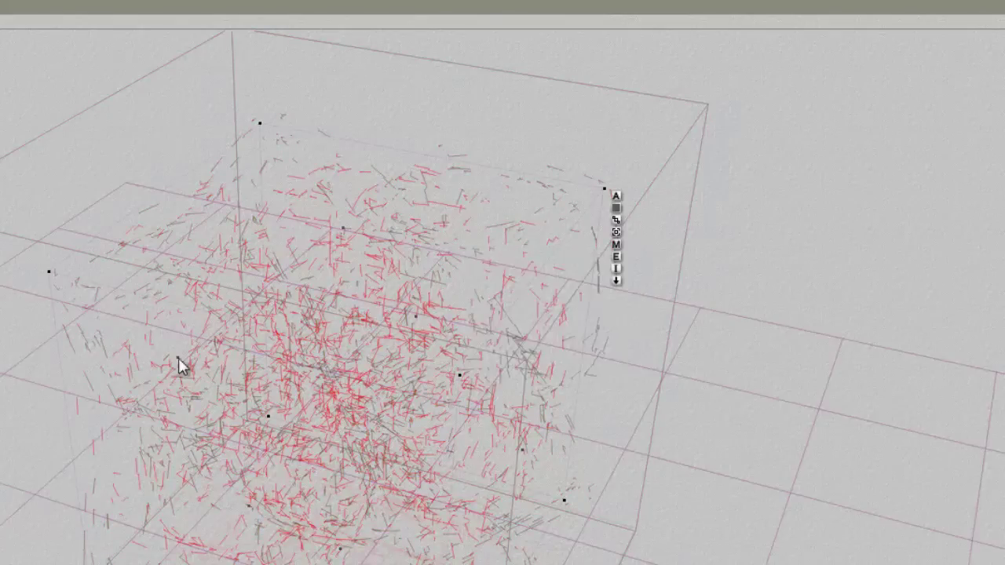
left_click(617, 196)
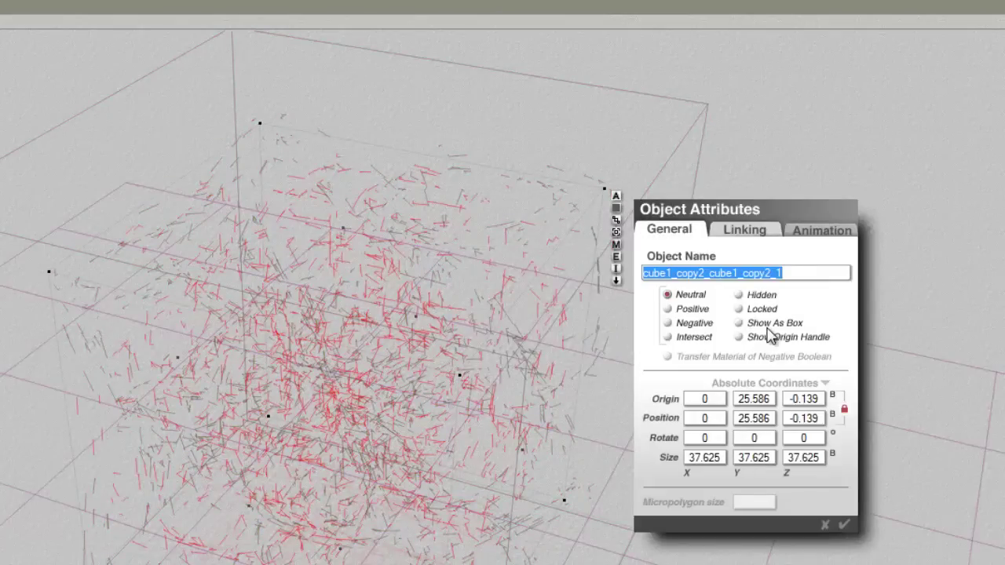
key("BackSpace")
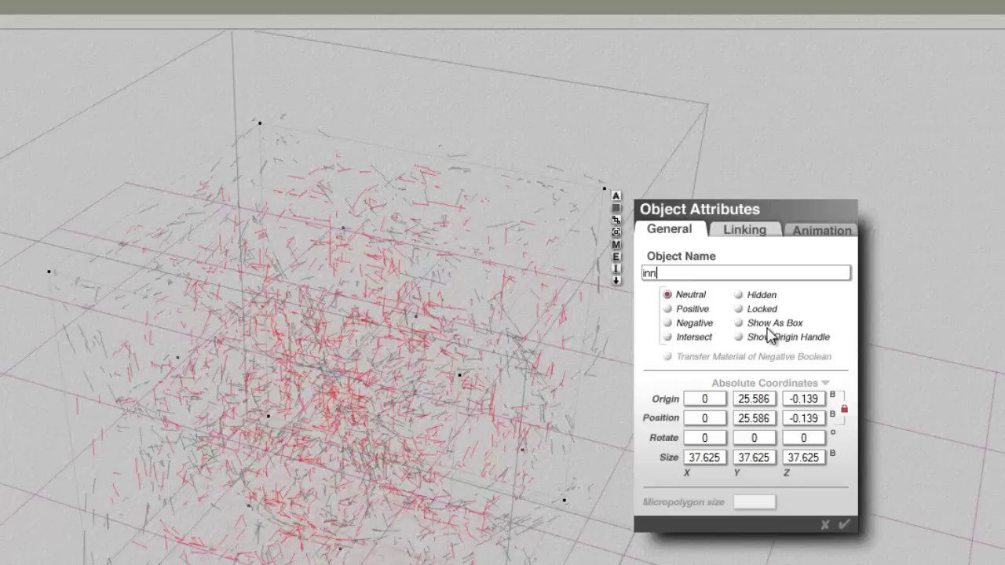
type("innergroyu")
left_click(845, 524)
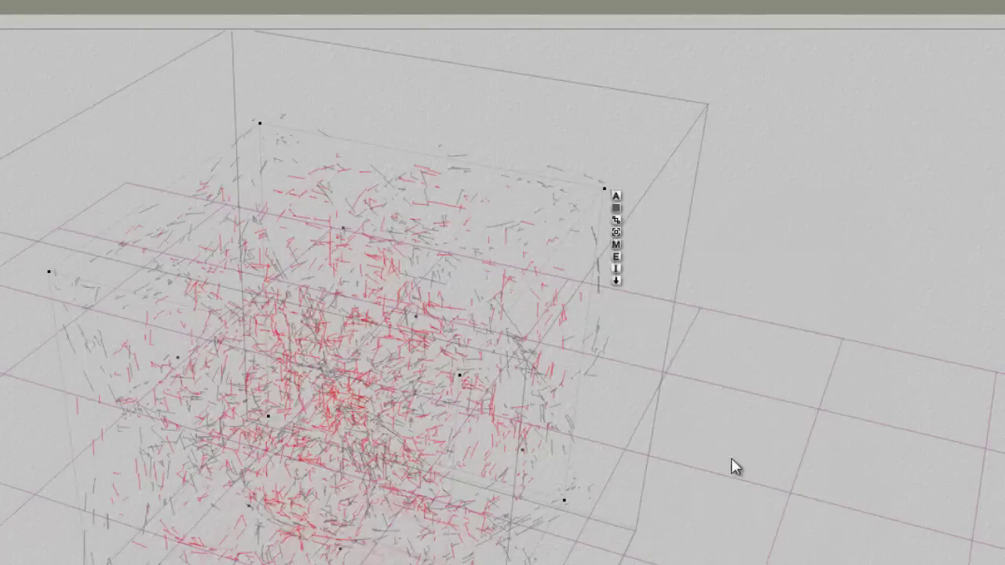
Assign the inner selection object to the dark blue Family 18 colour.
left_click(617, 209)
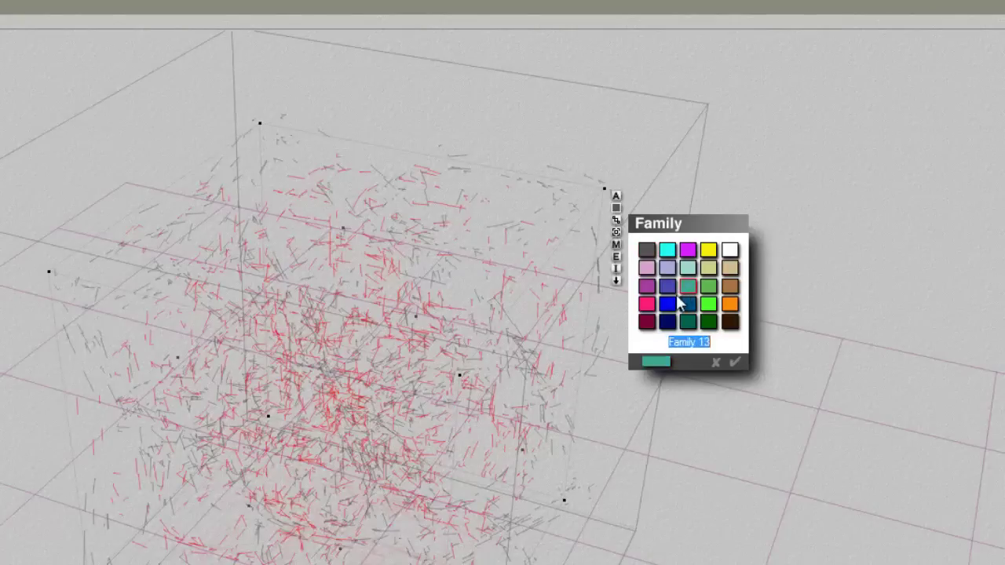
left_click(688, 310)
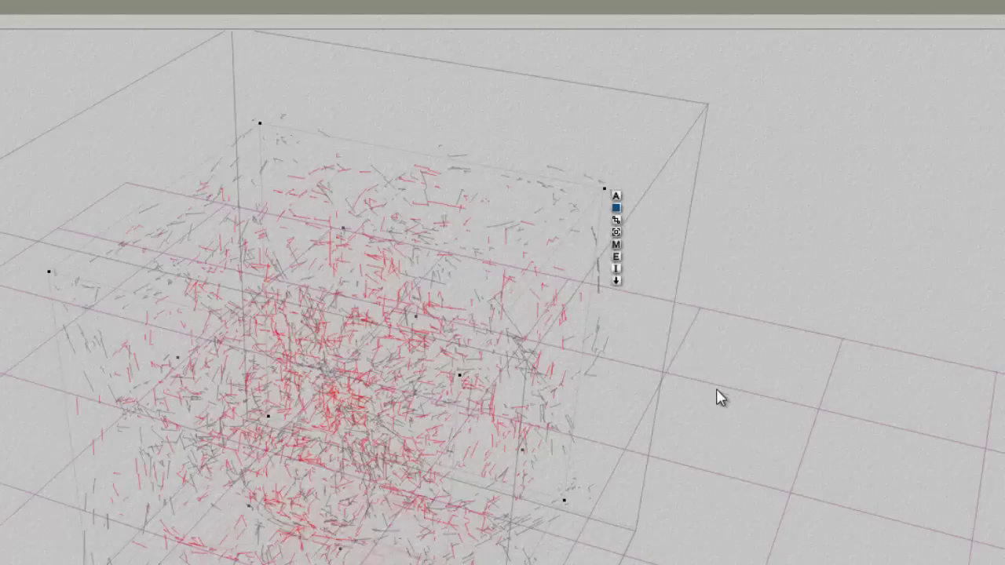
Select cube1_cube1_1 inside the cube2 group and rename it edge_selection in its object attributes.
right_click(551, 192)
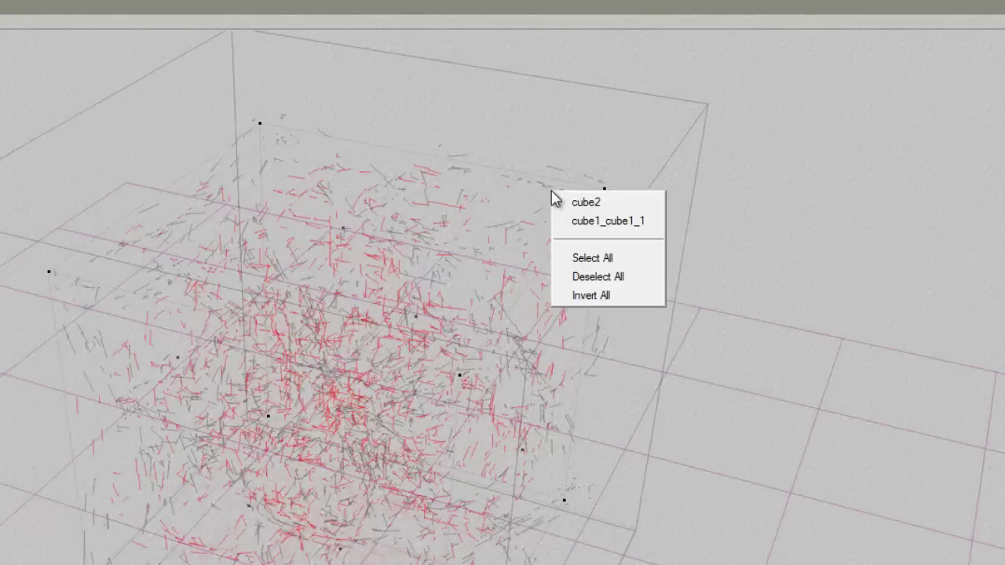
left_click(600, 223)
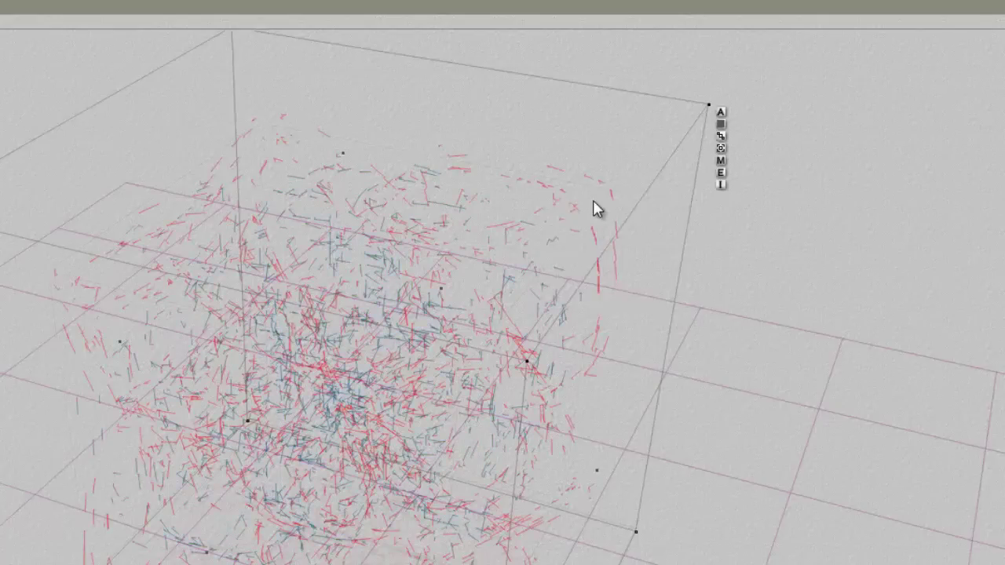
left_click(720, 112)
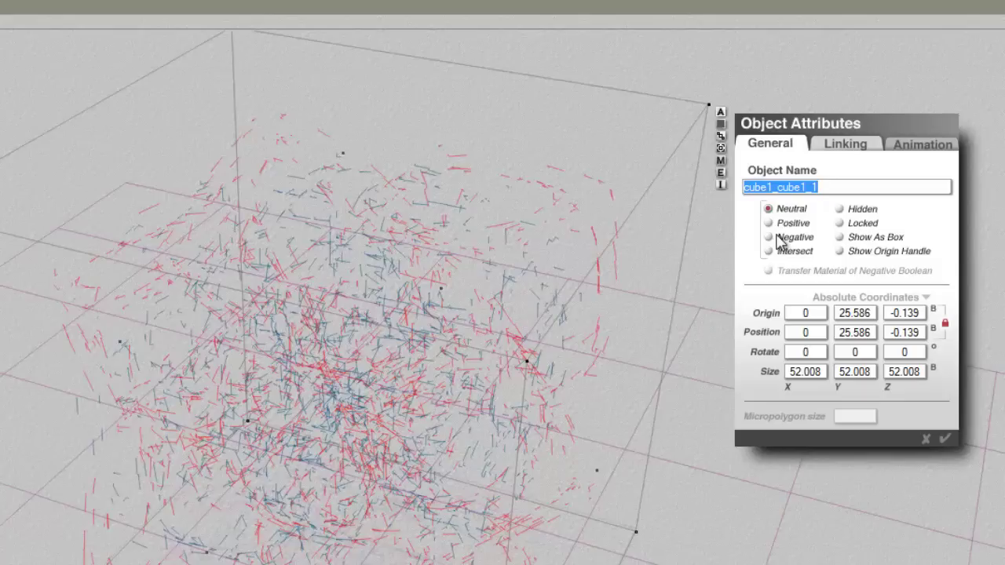
type("edge")
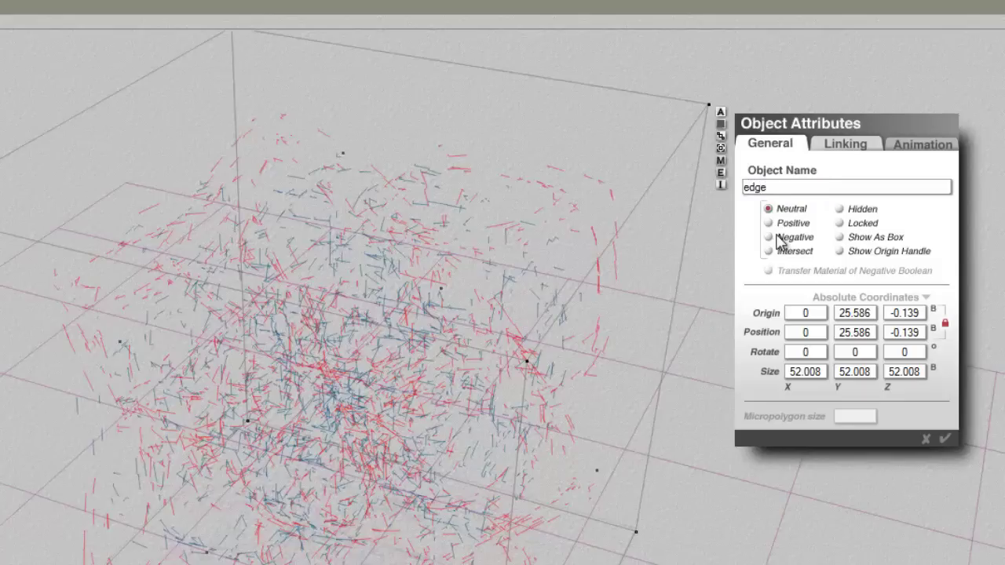
type("_selection")
left_click(944, 438)
Assign edge_selection to the bright green Family 19 colour.
left_click(719, 126)
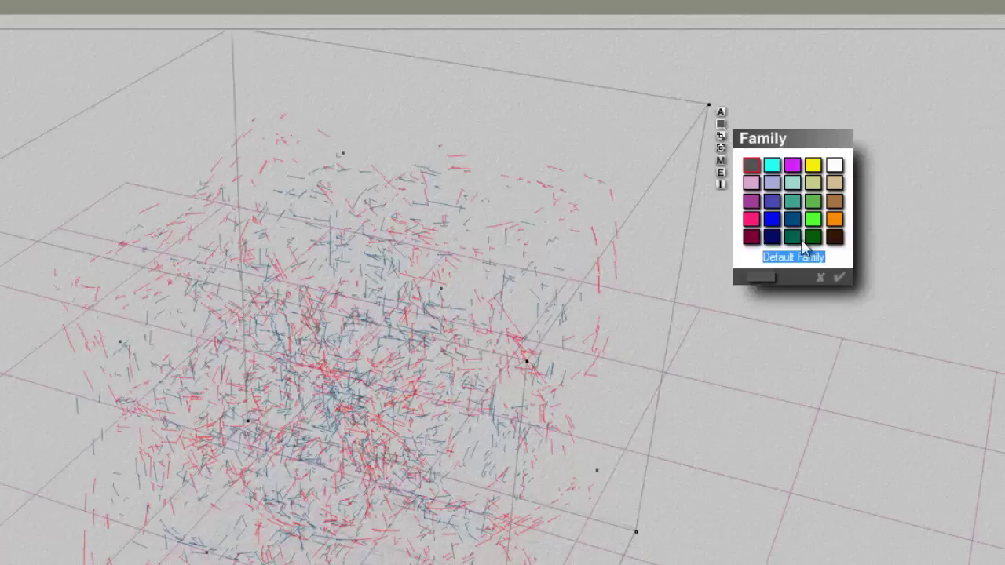
left_click(813, 221)
left_click(838, 277)
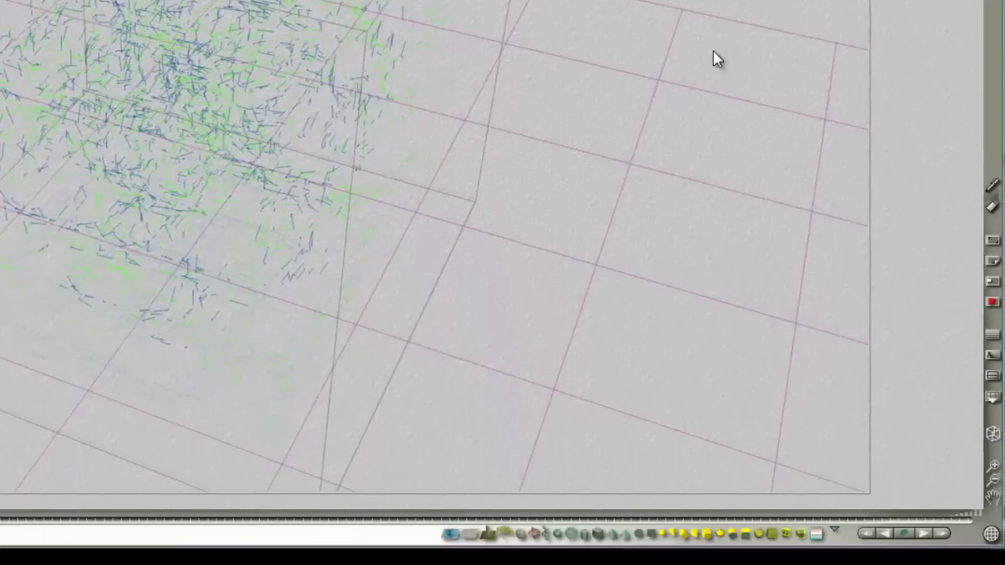
Select the Family 19 object, apply the Reflective dark brown metal material from Pick 43 metals 2, and test-render the scene.
left_click(816, 540)
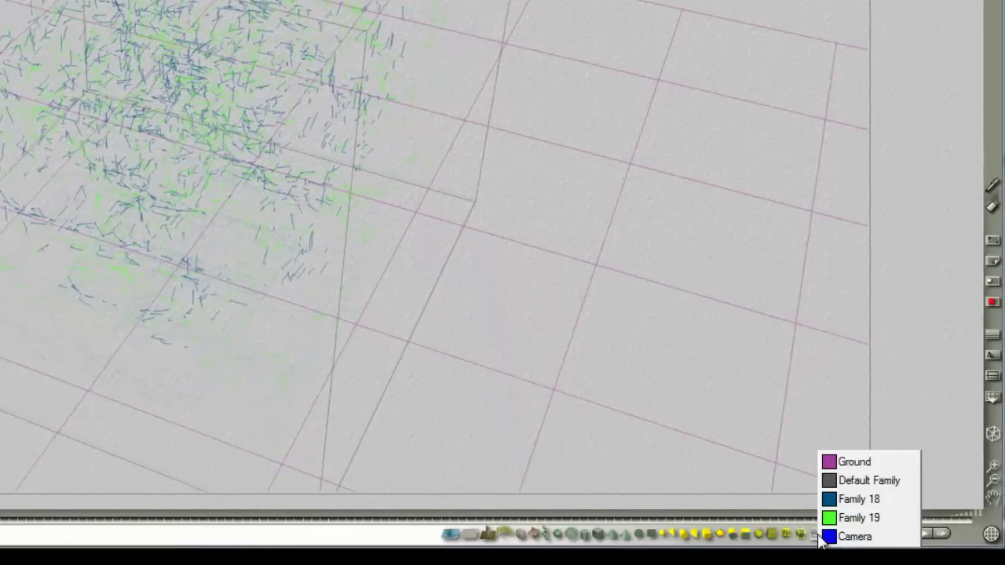
left_click(859, 518)
left_click(670, 15)
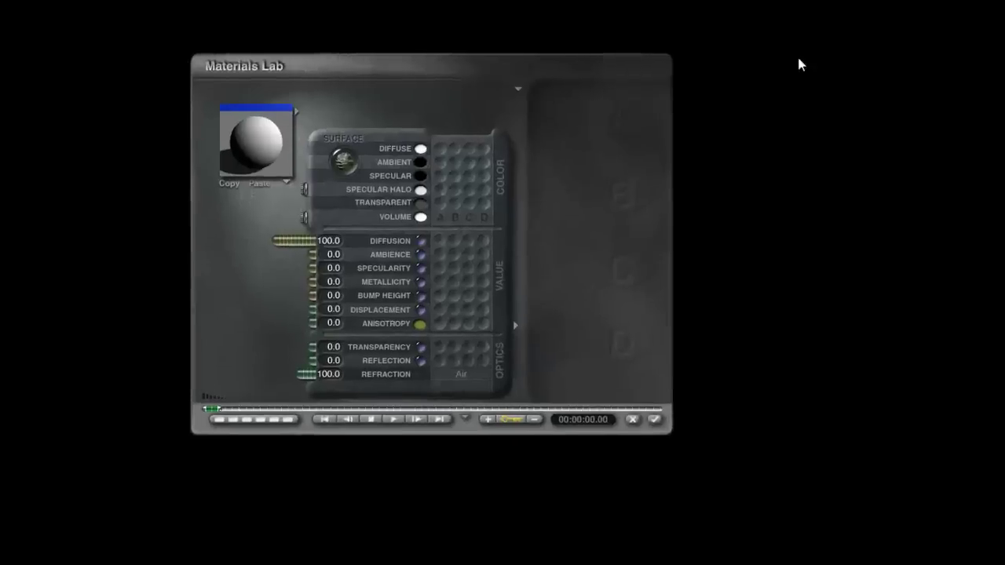
left_click(341, 127)
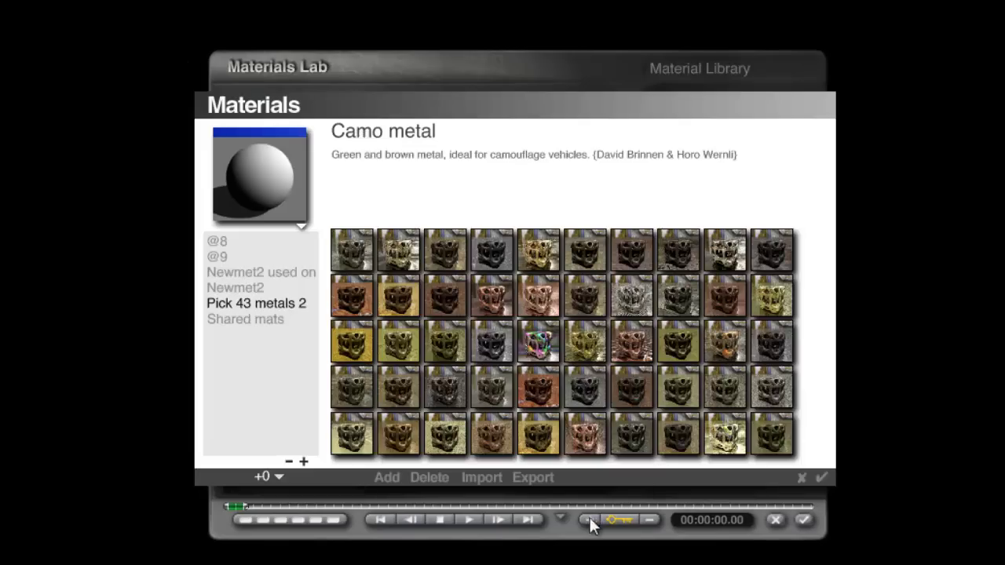
left_click(536, 307)
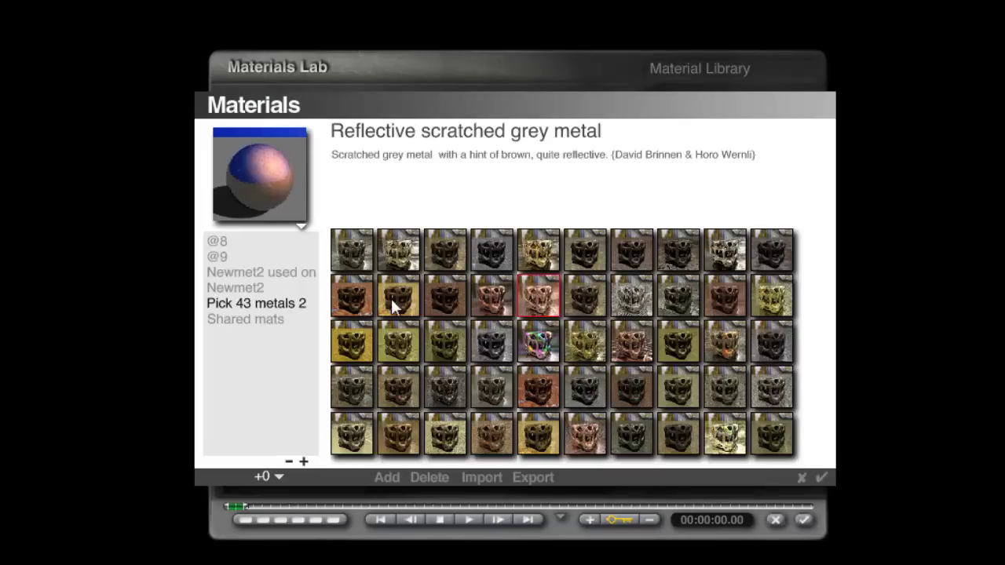
left_click(508, 296)
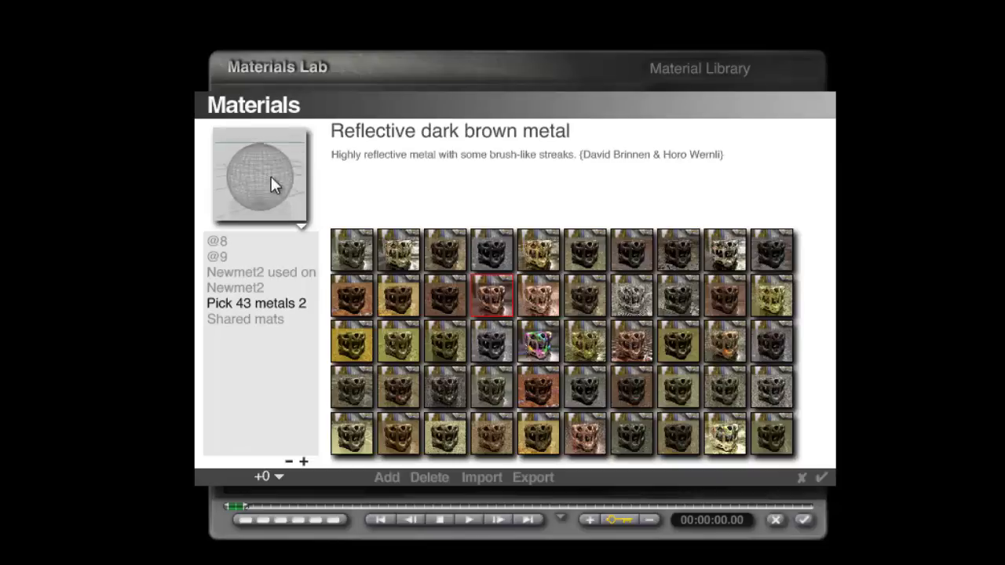
left_click(820, 477)
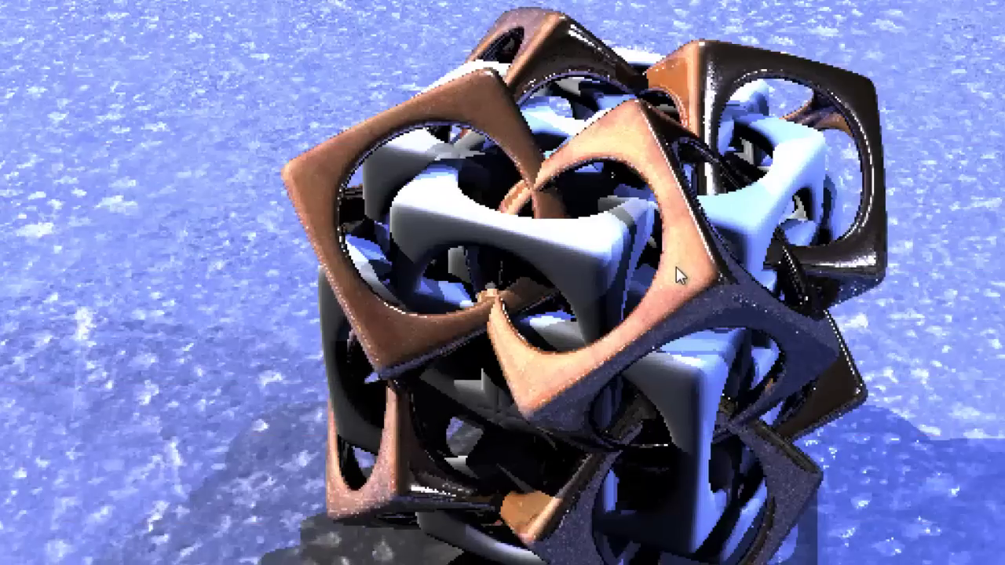
middle_click_drag(643, 361, 569, 321)
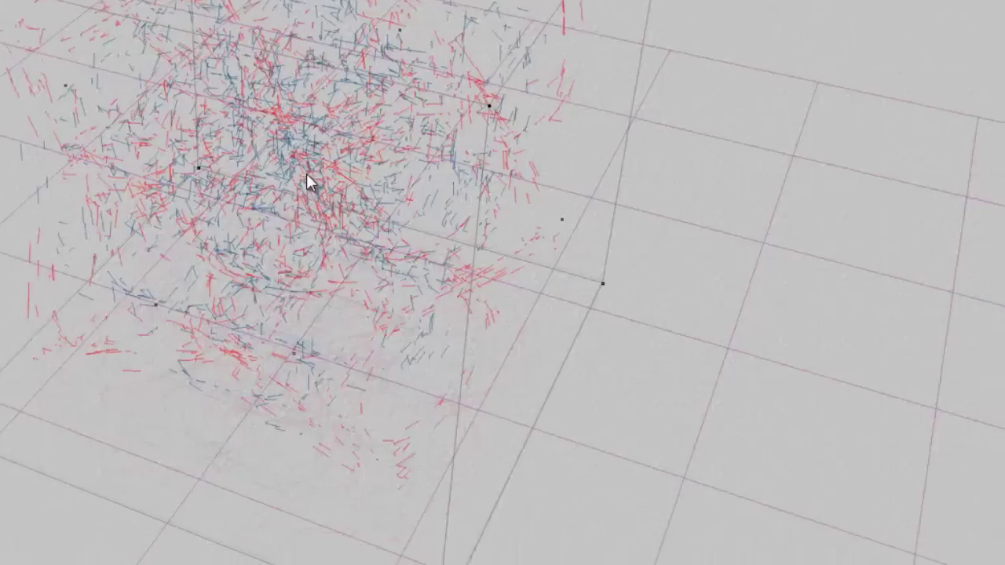
Select inner_selection by its family and apply the sixth metal preset from Pick 43 metals 2, then test-render the scene.
left_click(813, 552)
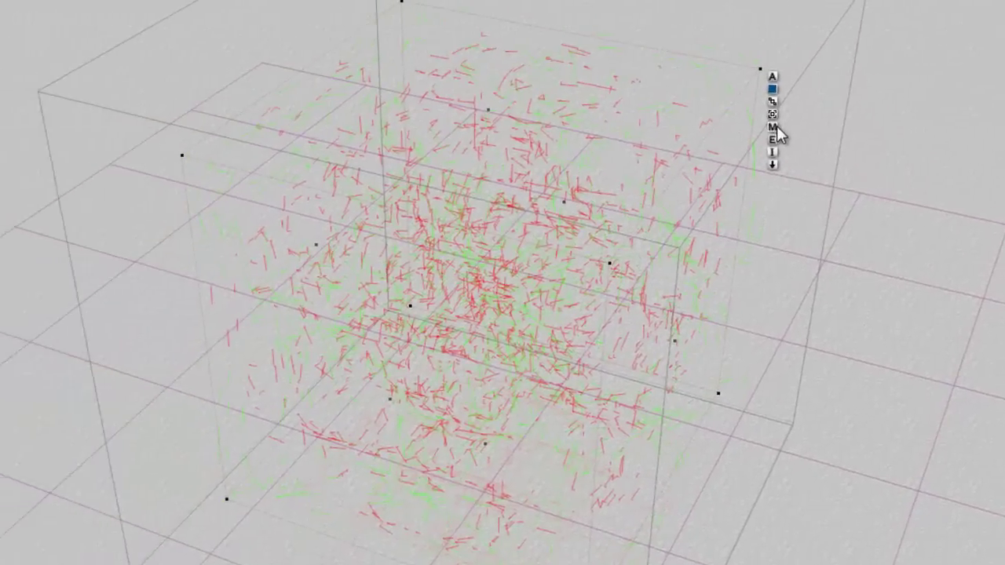
left_click(773, 127)
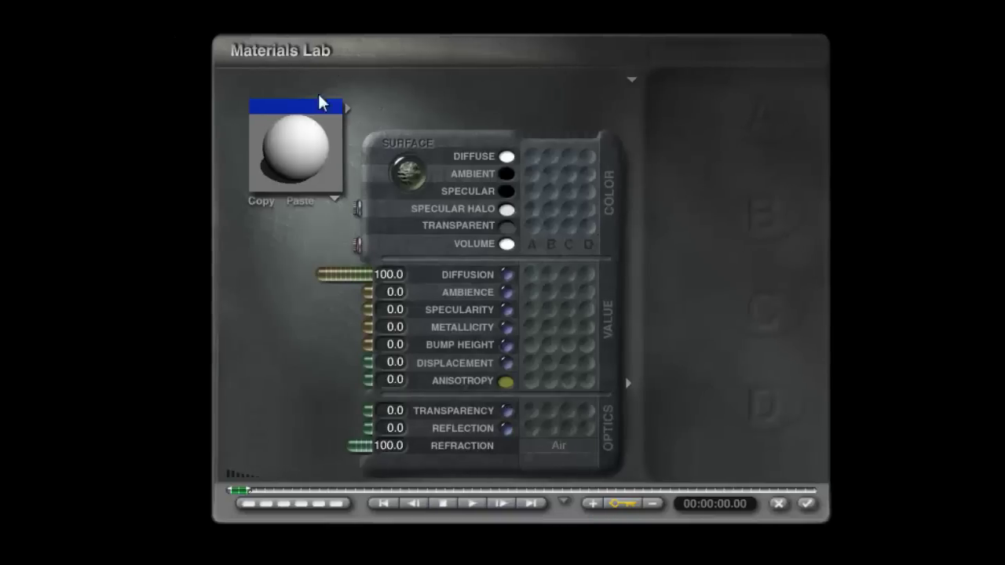
left_click(348, 110)
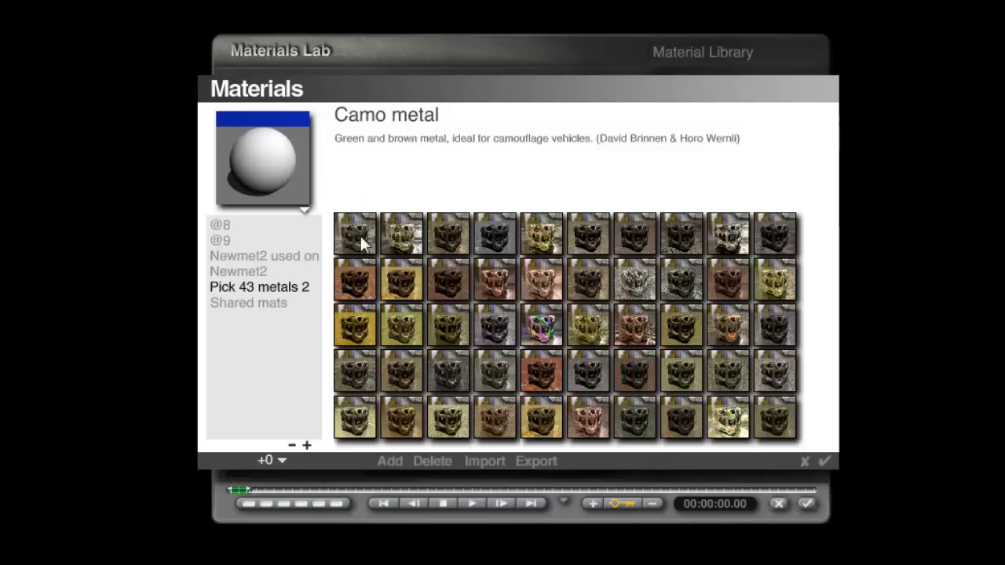
left_click(589, 236)
left_click(824, 461)
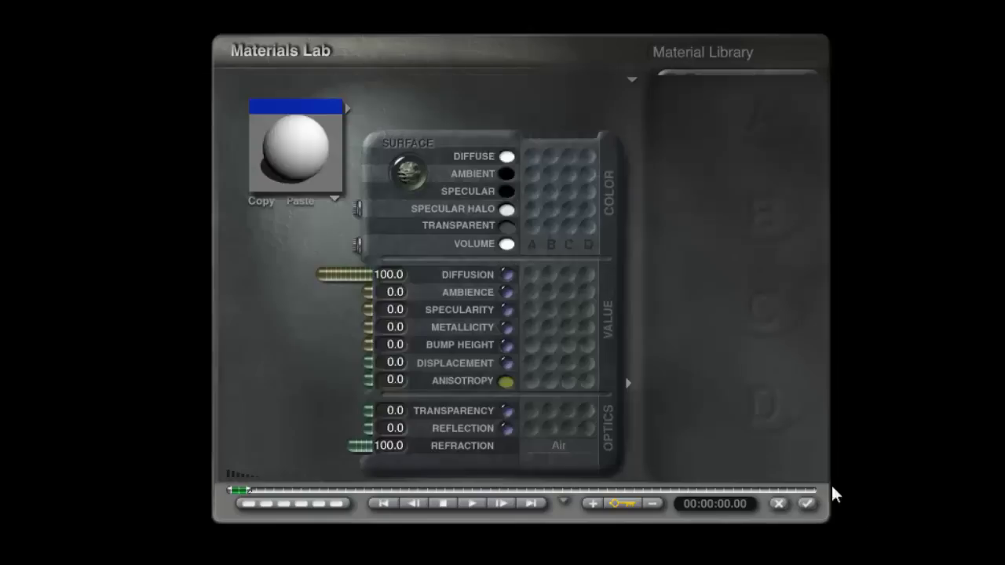
left_click(807, 503)
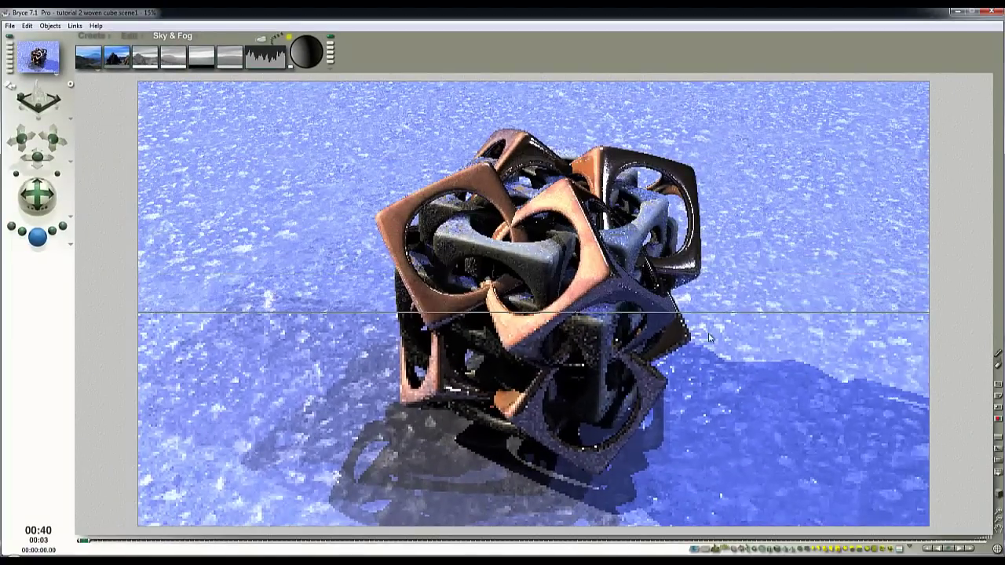
Select Plane 1, replace its material with a corroded, scratched metal, and test-render the scene.
left_click(664, 367)
left_click(780, 325)
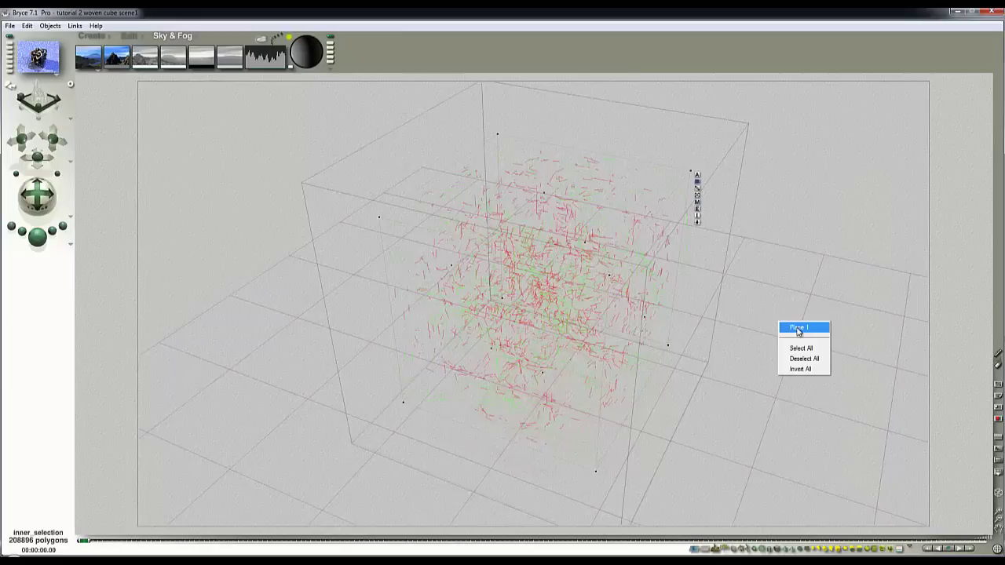
left_click(799, 333)
left_click(923, 504)
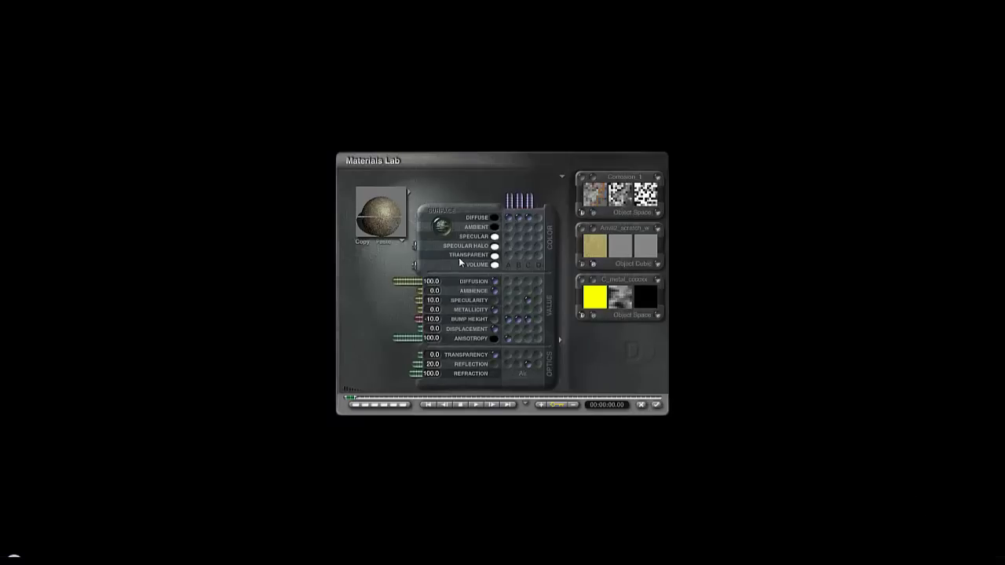
left_click(657, 405)
left_click(46, 244)
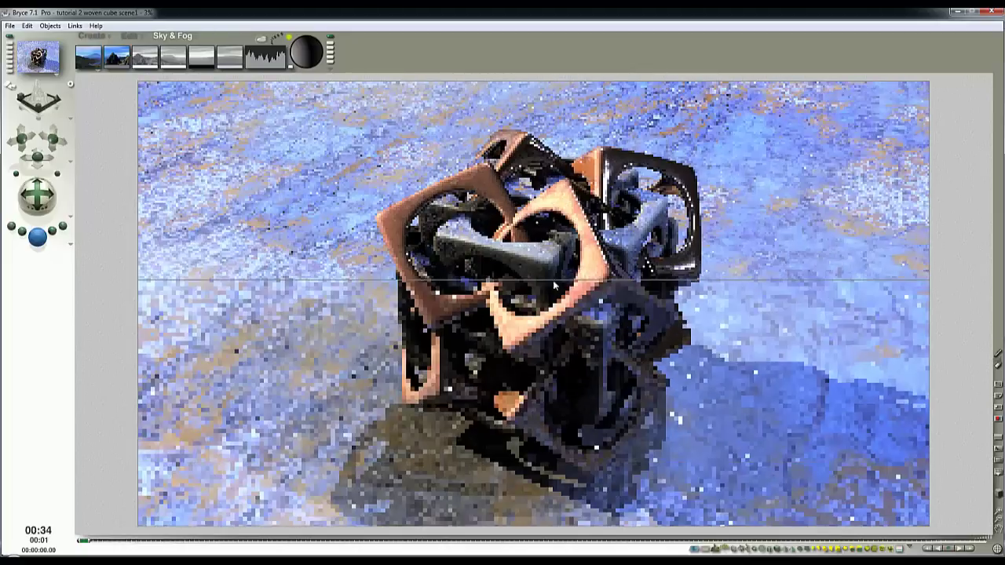
Set the document resolution to 700 x 700 with a 1:1 aspect ratio and reframe the camera on the sculpture.
left_click(10, 25)
left_click(36, 50)
left_click_drag(501, 249, 460, 239)
type("1")
type("700")
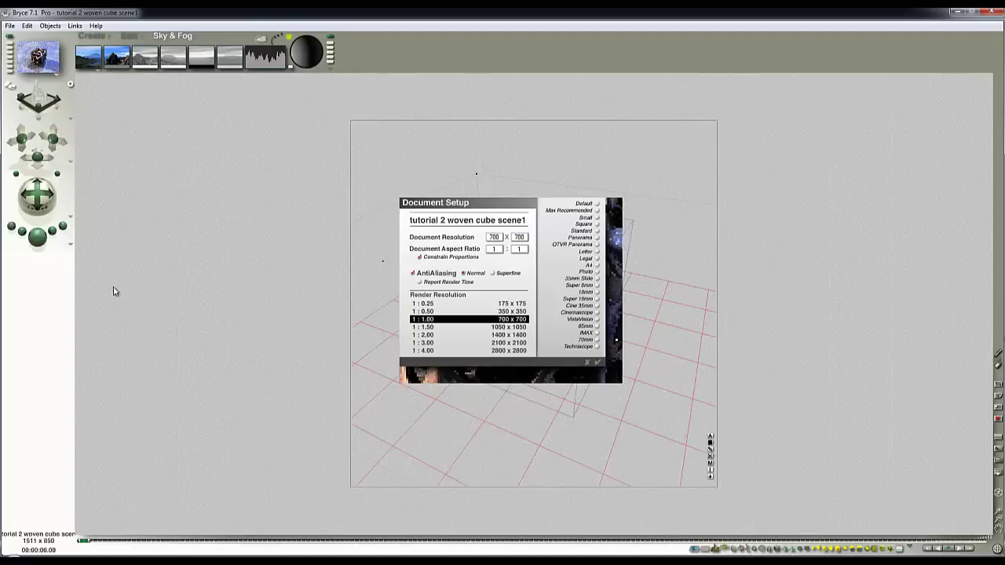
left_click_drag(57, 174, 56, 175)
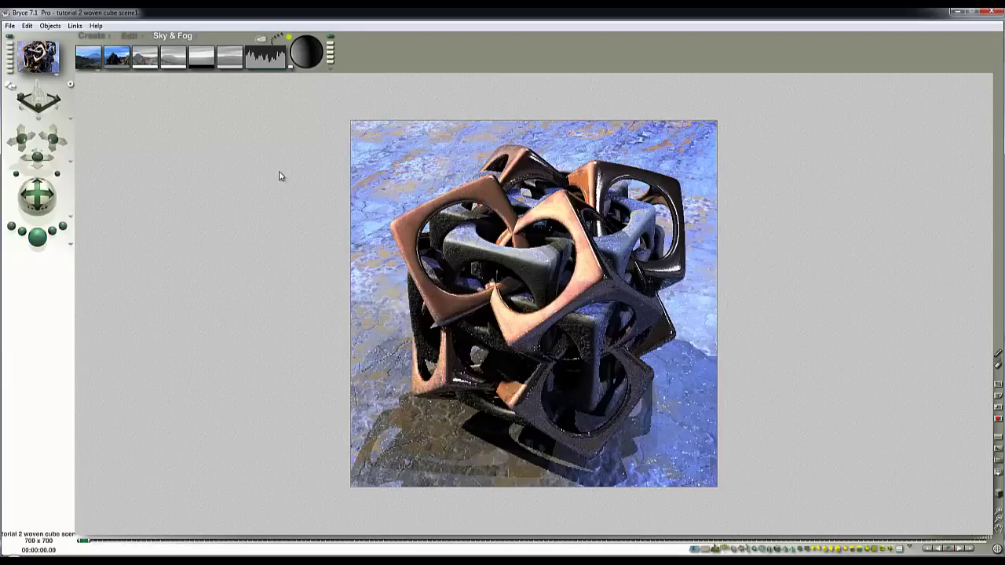
Adjust the sun's direction and re-render the scene.
left_click(296, 51)
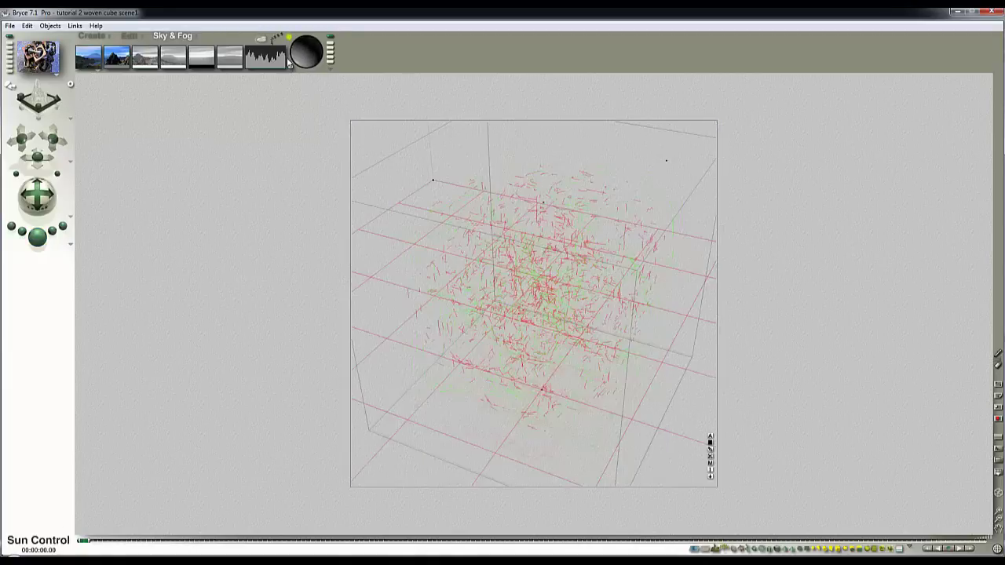
left_click(40, 237)
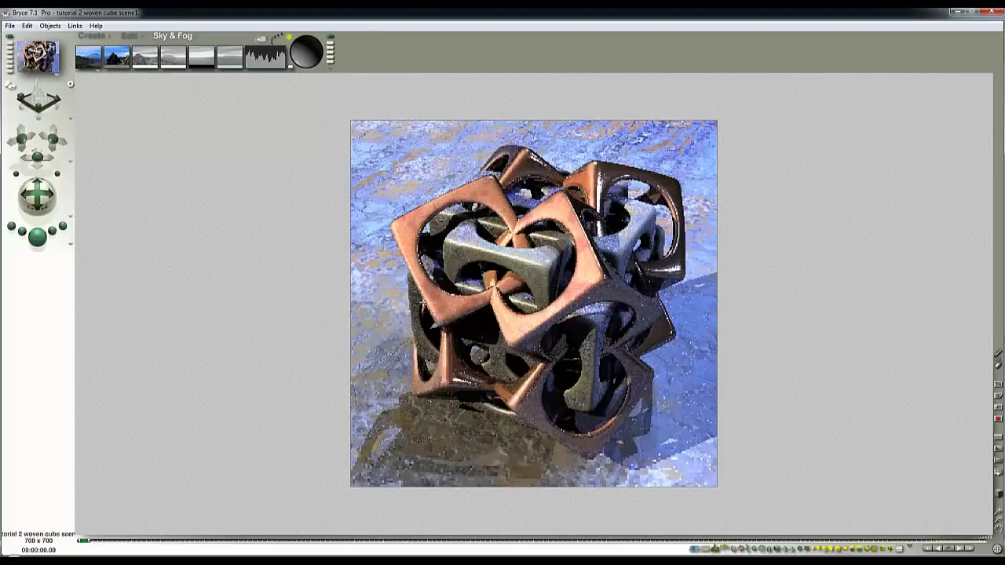
Select the cube2 group, create a sphere at its centre in the top view, and scale the sphere down.
left_click(526, 326)
right_click(550, 299)
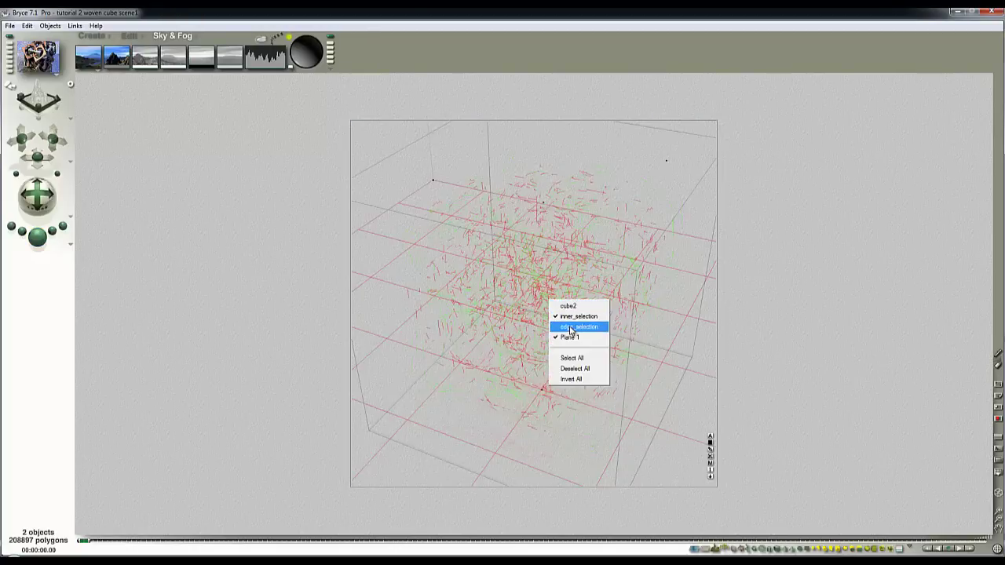
left_click(569, 307)
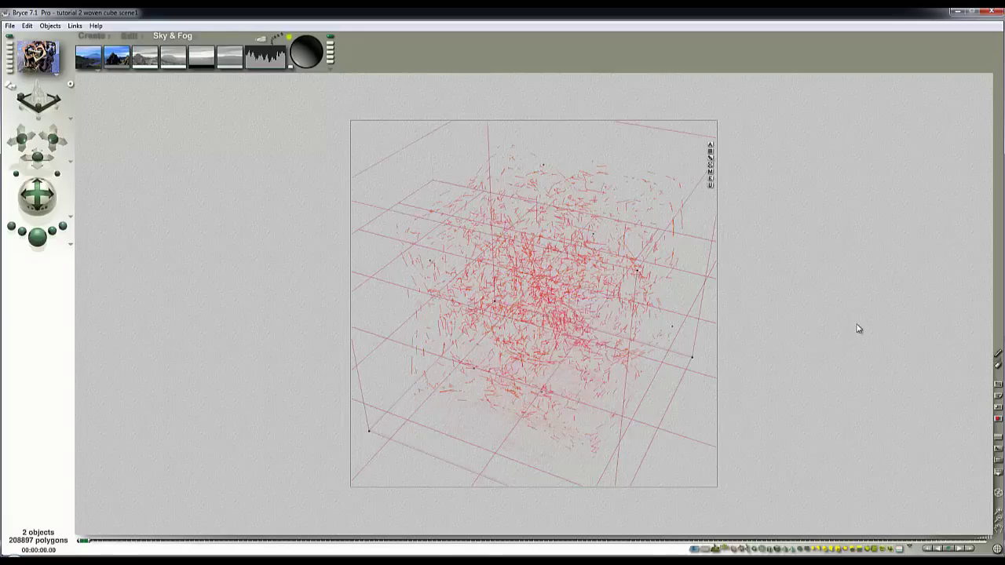
key("3")
left_click(98, 36)
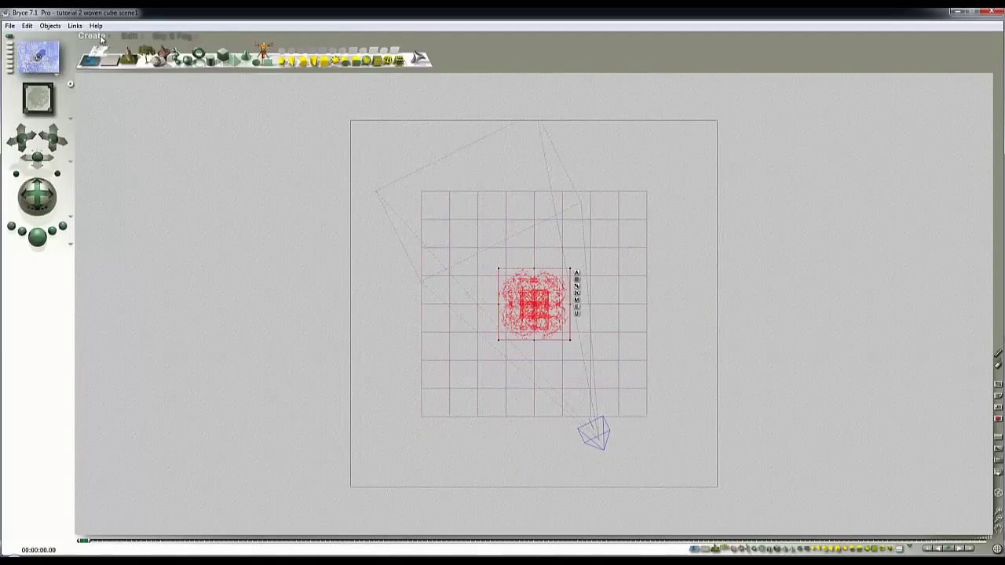
left_click(187, 61)
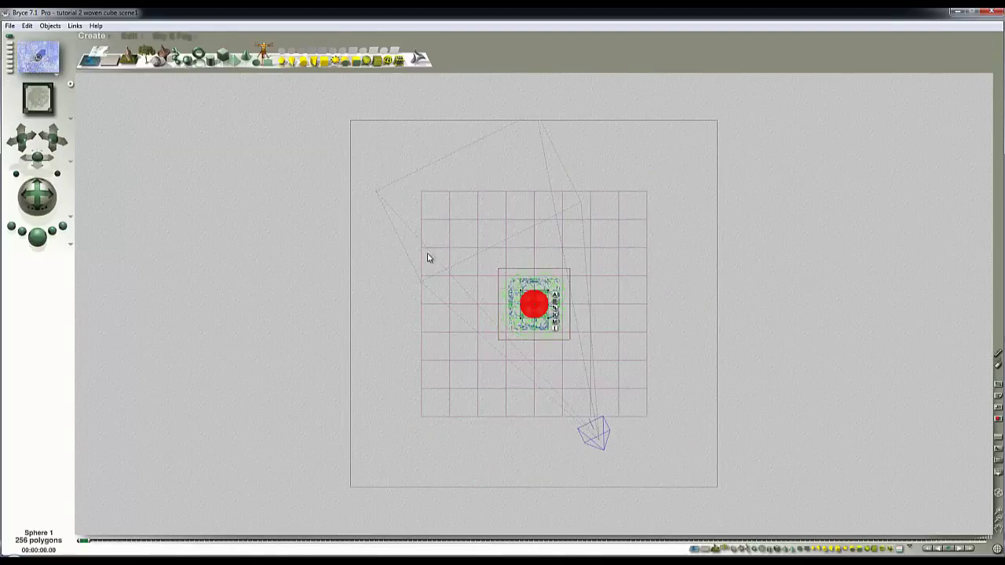
left_click(129, 36)
left_click_drag(131, 56, 124, 56)
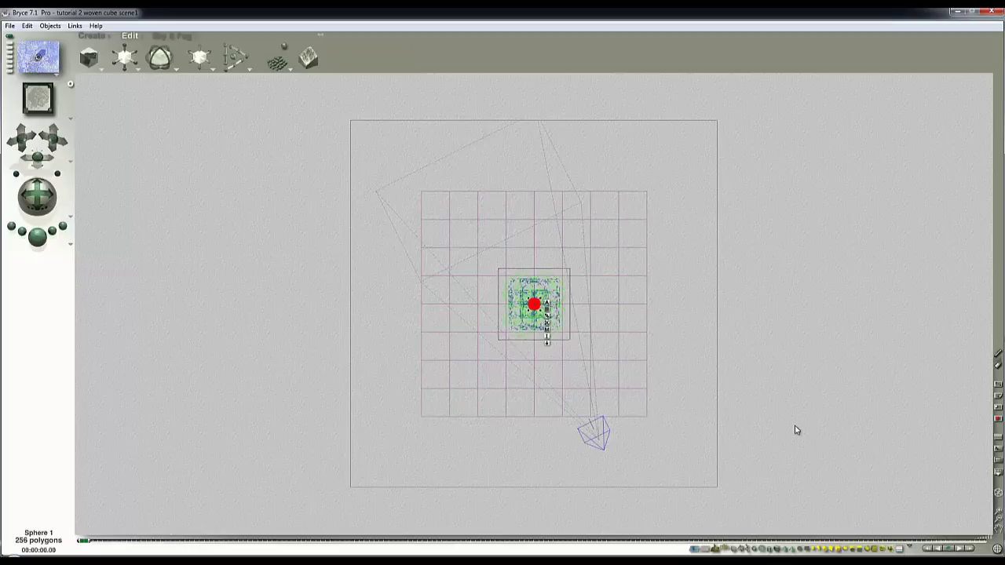
Move the sphere out to a corner of the sculpture and raise it close to the sculpture's upper edge.
left_click(995, 508)
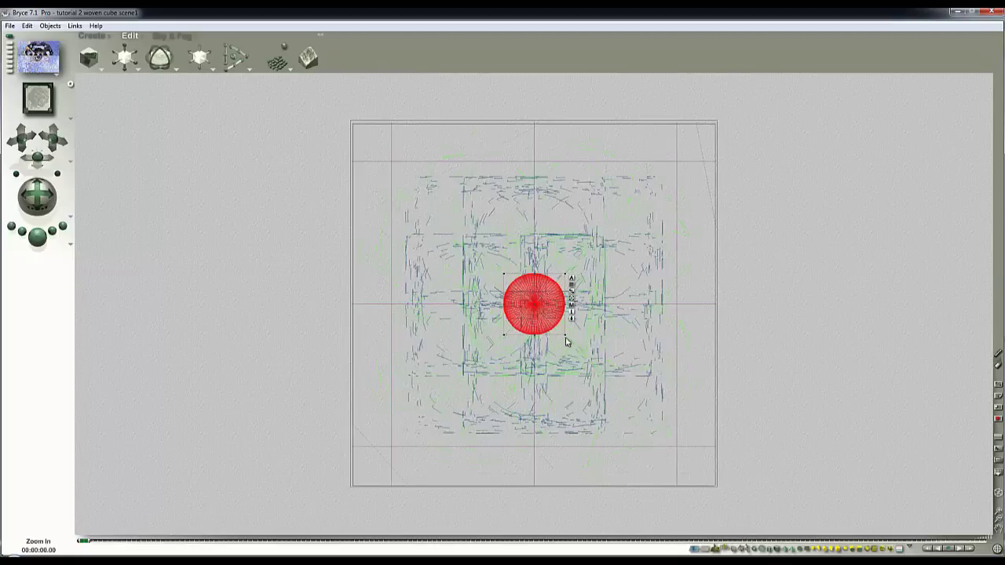
left_click_drag(546, 315, 660, 417)
key("1")
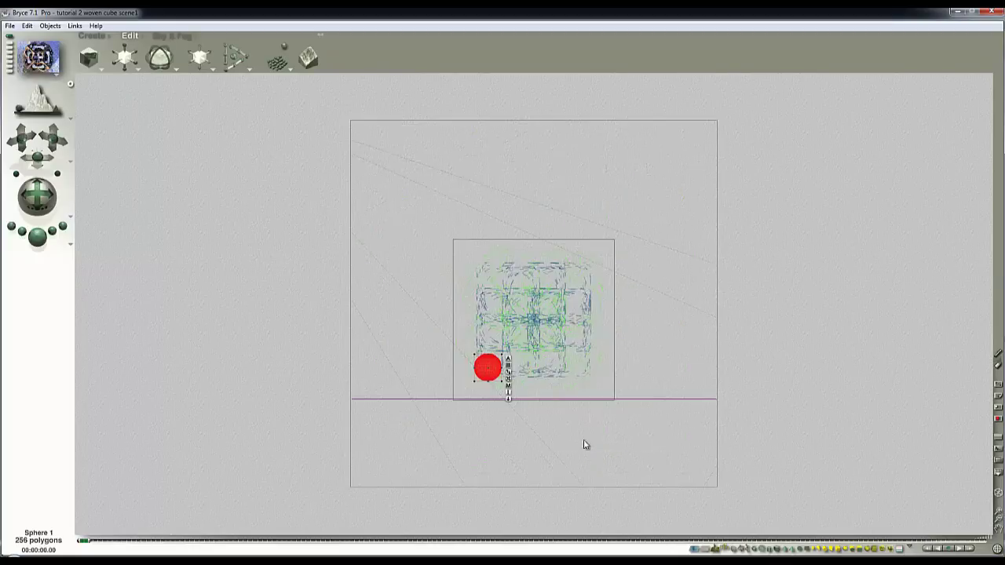
left_click_drag(488, 379, 487, 289)
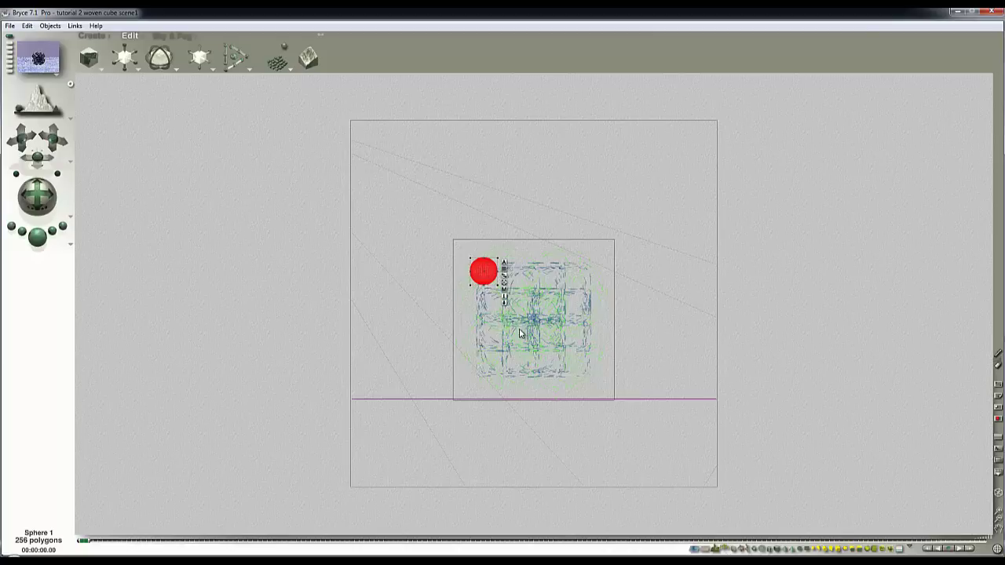
Rename the sphere as target and set it to hidden in its object attributes.
key("3")
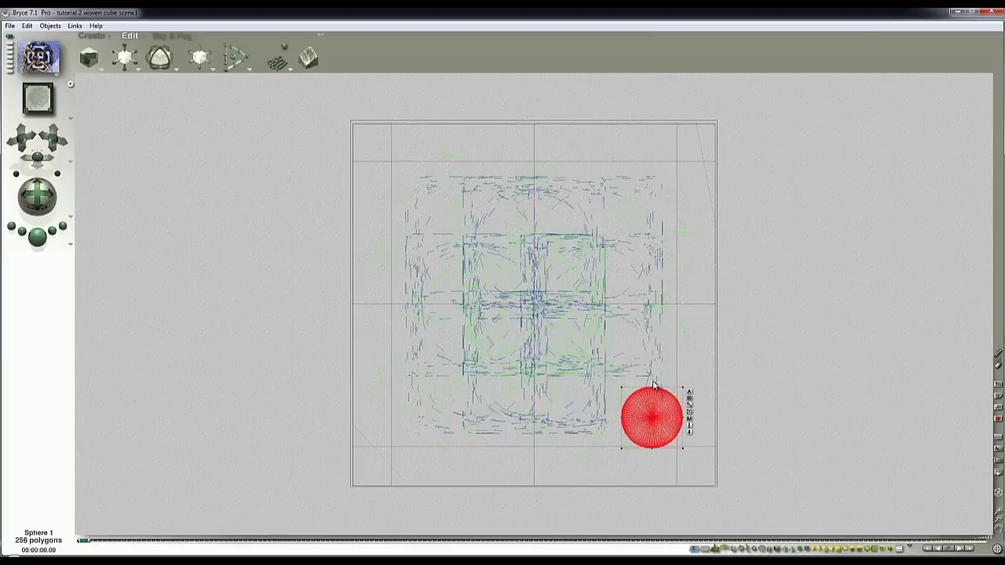
key("1")
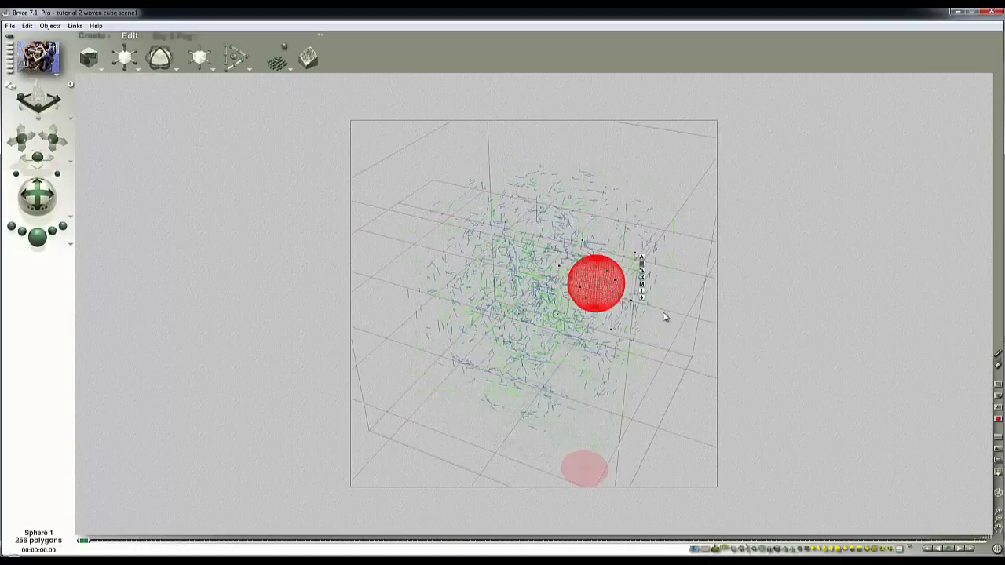
left_click(642, 257)
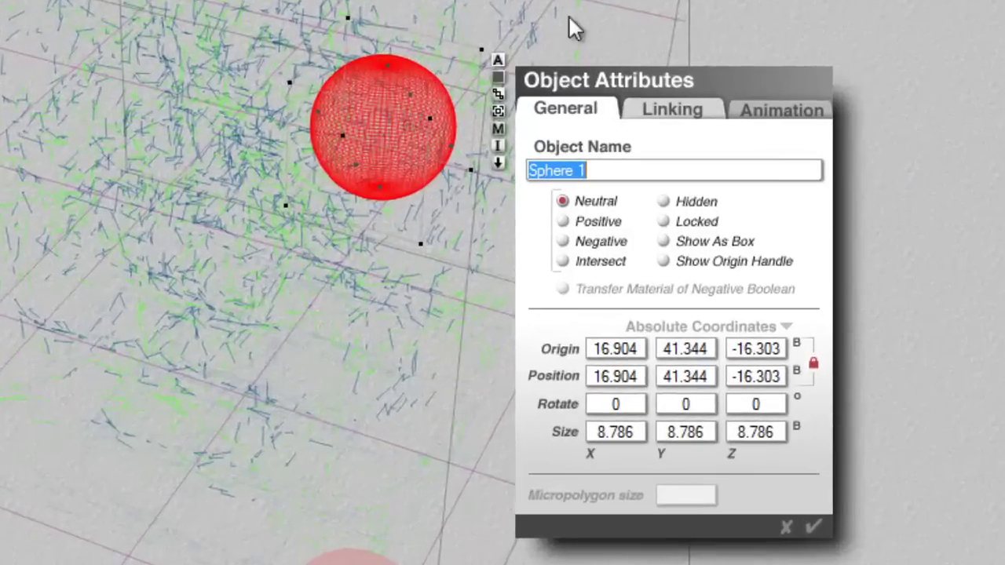
left_click(665, 203)
left_click_drag(588, 171, 475, 185)
type("tar")
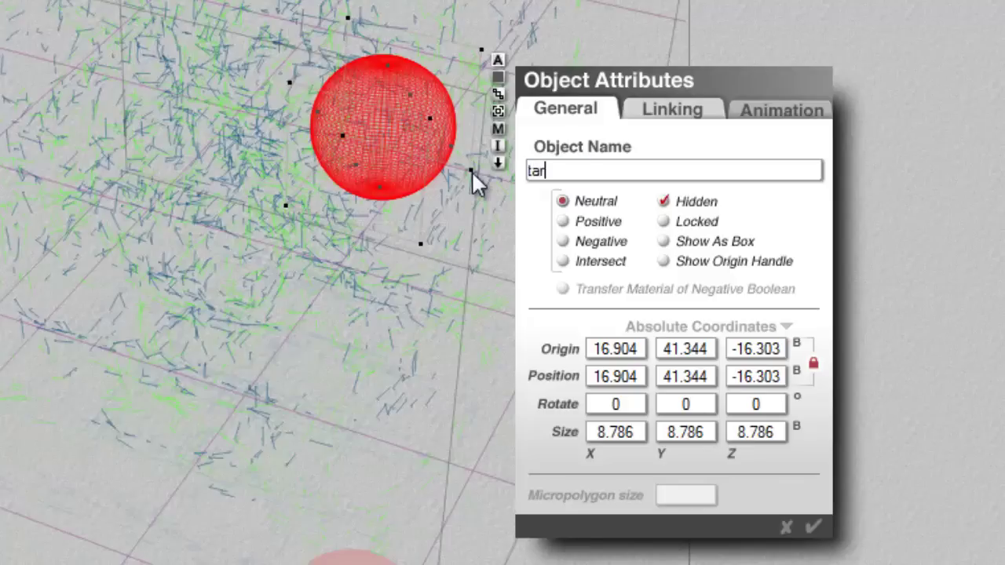
type("get")
key("Return")
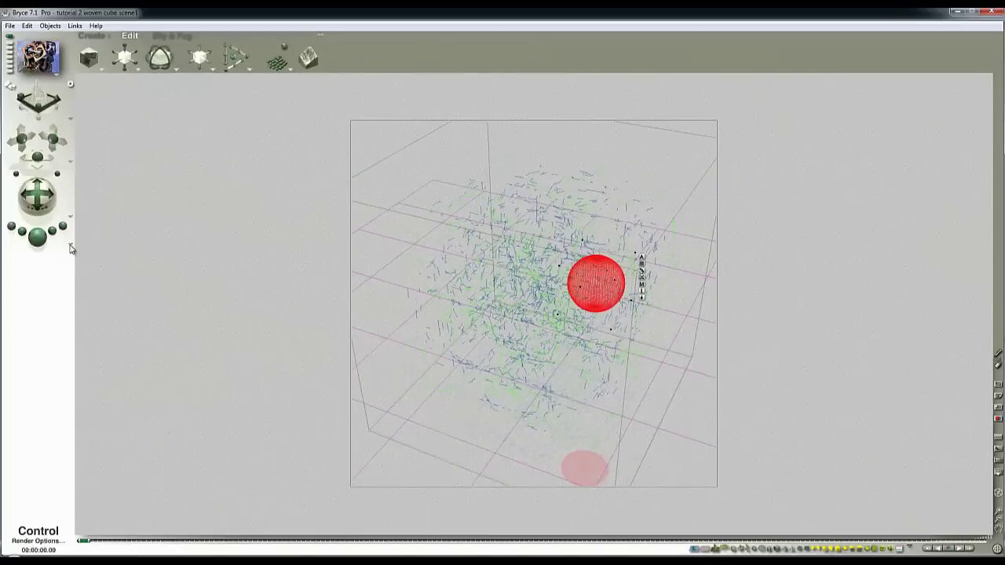
Set the render quality to Premium with depth of field enabled and 36 rays per pixel.
left_click(0, 211)
left_click(0, 287)
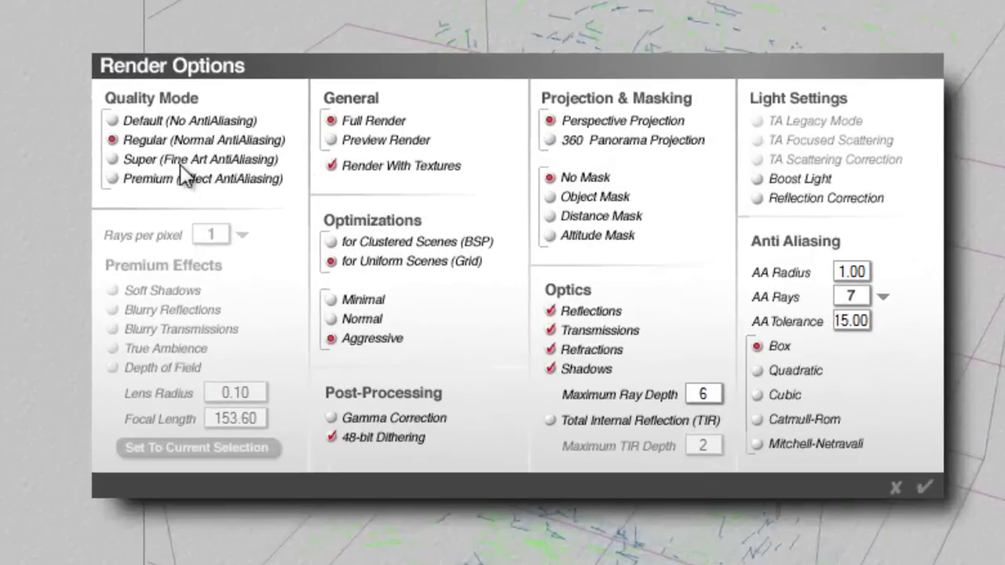
left_click(113, 179)
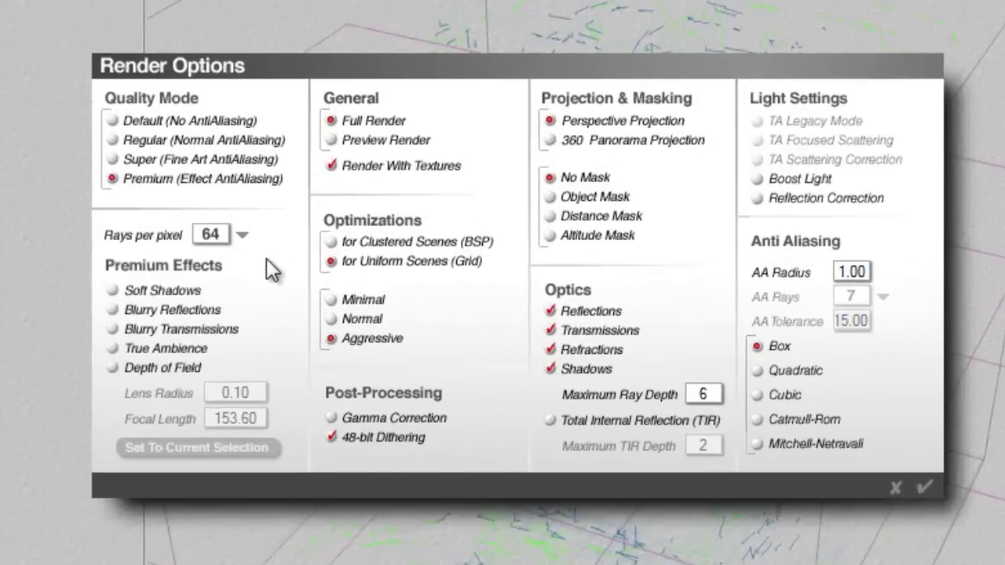
left_click(113, 368)
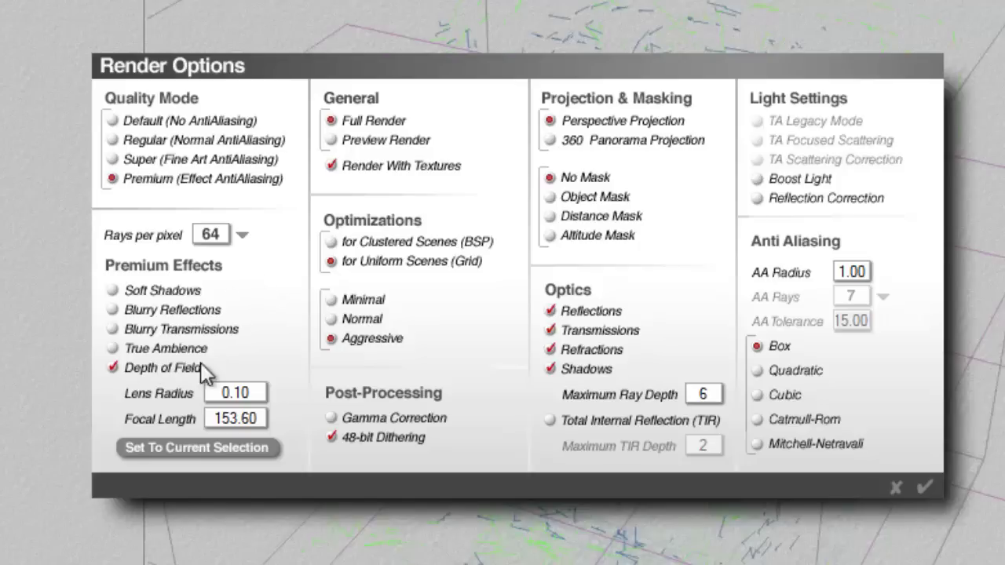
left_click(248, 238)
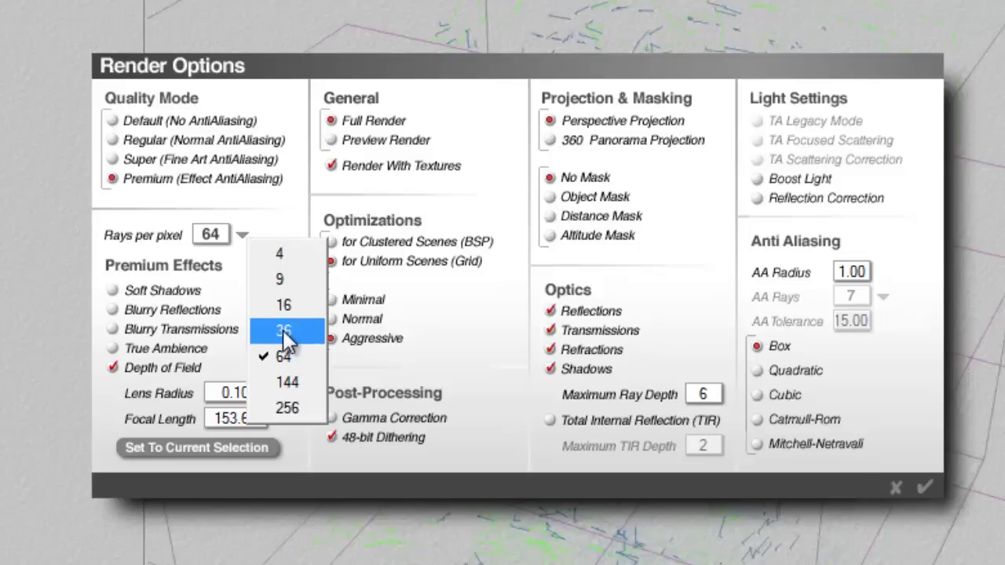
left_click(286, 331)
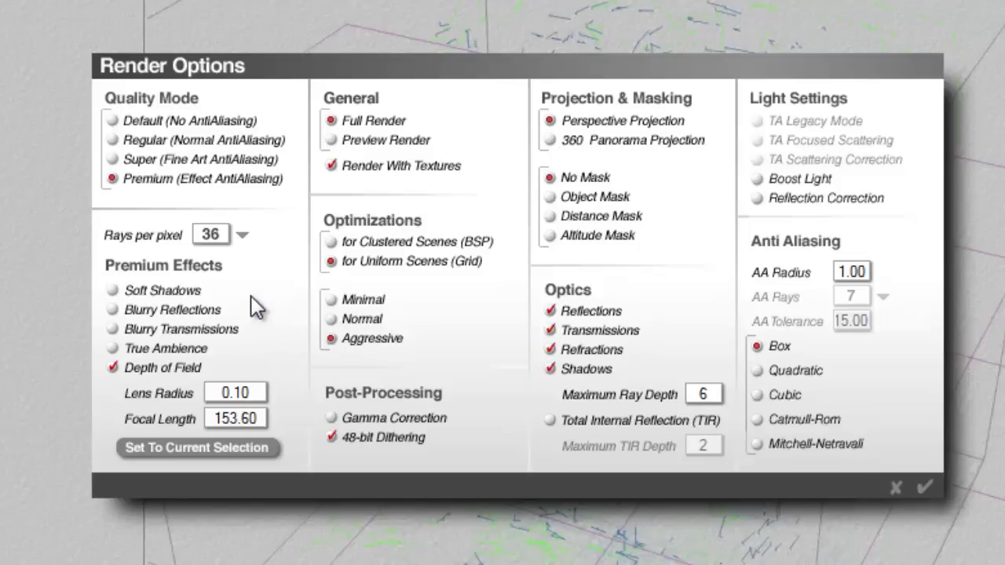
Set the depth-of-field focal length to the selected target sphere and test-render small areas at the sculpture's far upper corner.
left_click(240, 450)
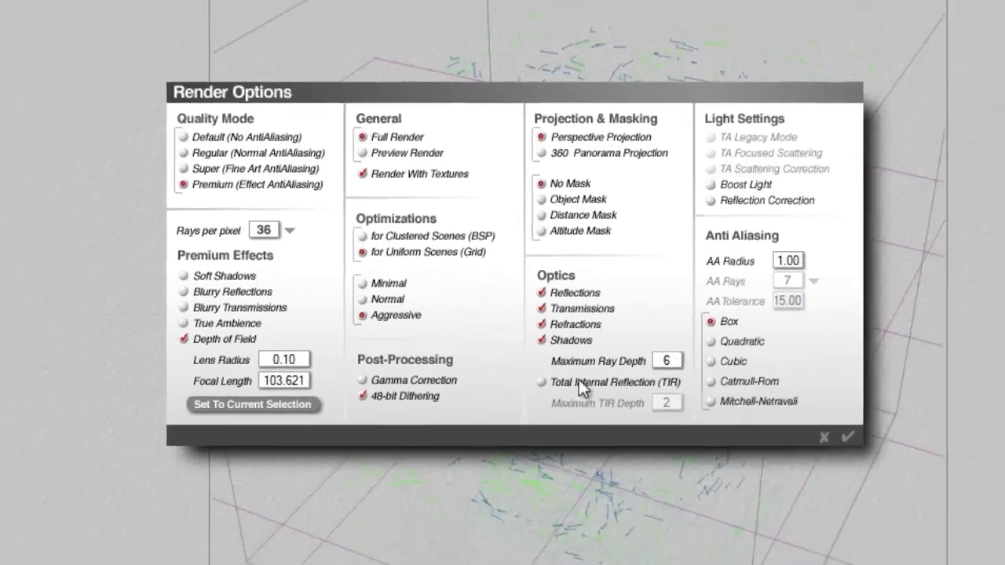
left_click(924, 486)
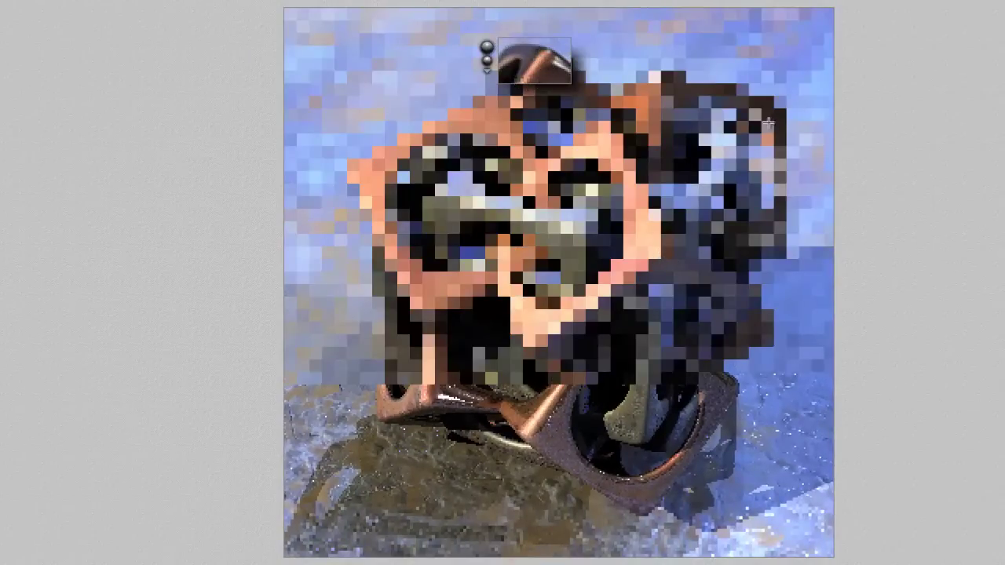
left_click_drag(768, 123, 773, 125)
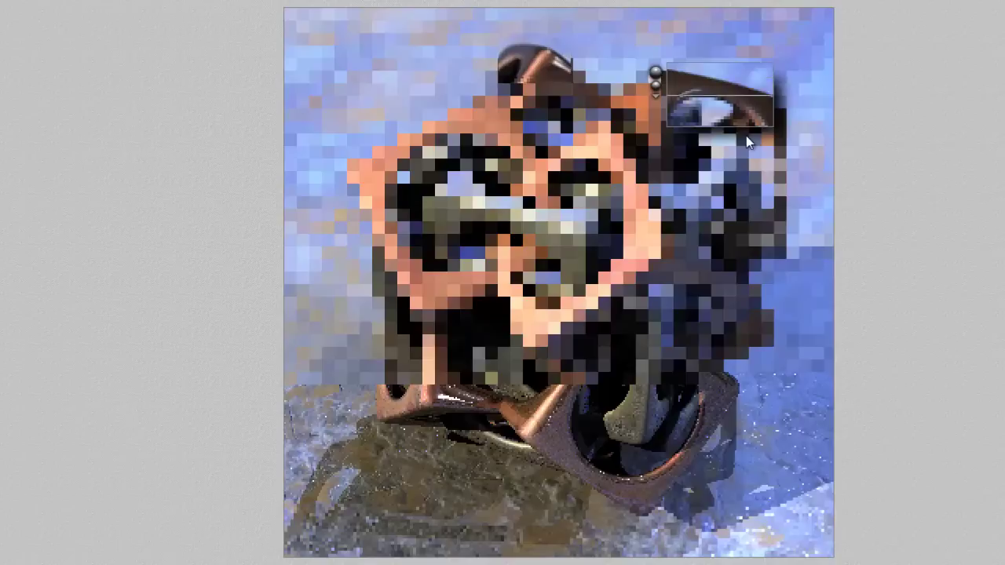
left_click_drag(742, 86, 799, 161)
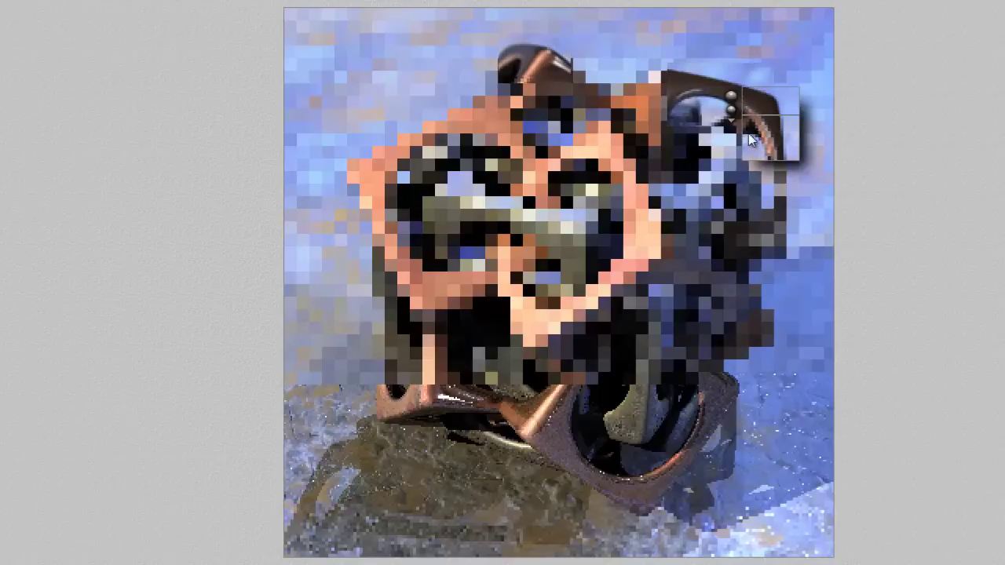
Lower the render setting to 16 rays per pixel.
left_click(634, 329)
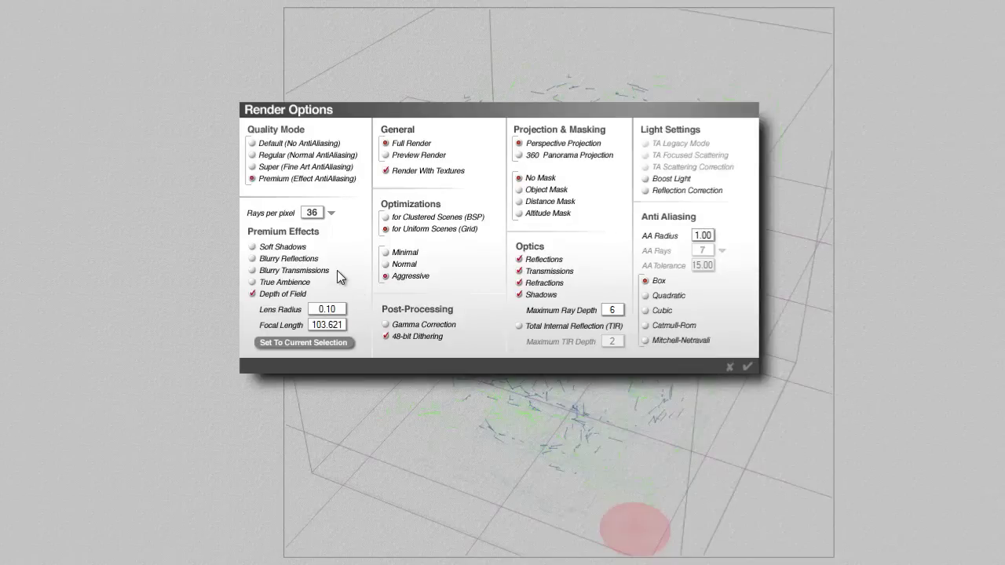
left_click(330, 213)
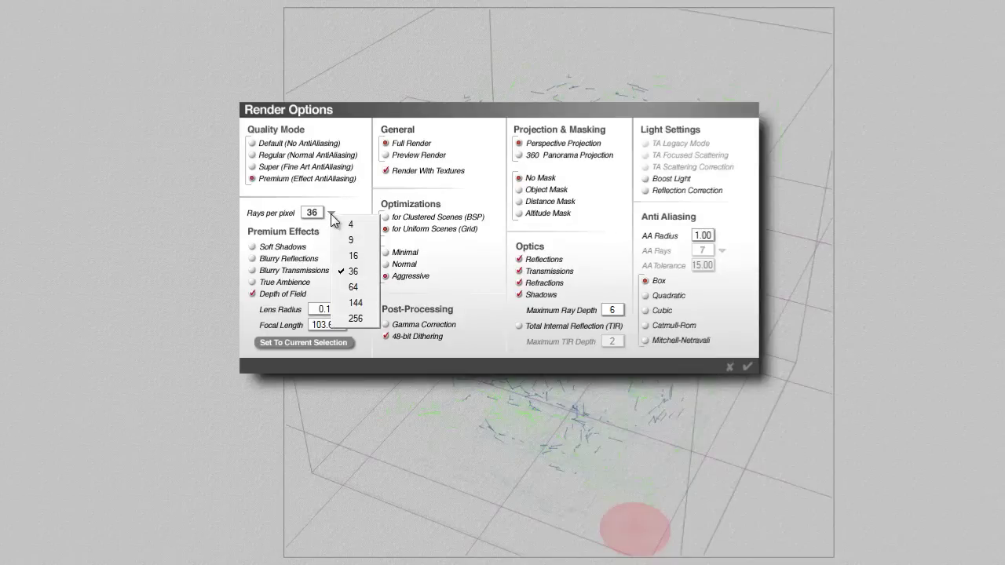
left_click(353, 257)
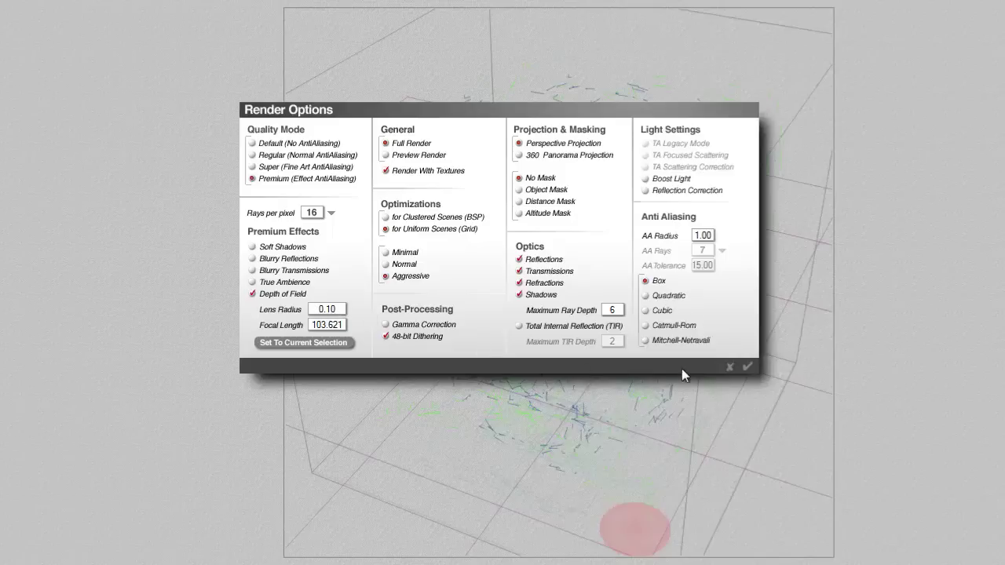
left_click(748, 367)
Return to the camera view and render selected areas over the sculpture's far upper corner and the background above it.
key("7")
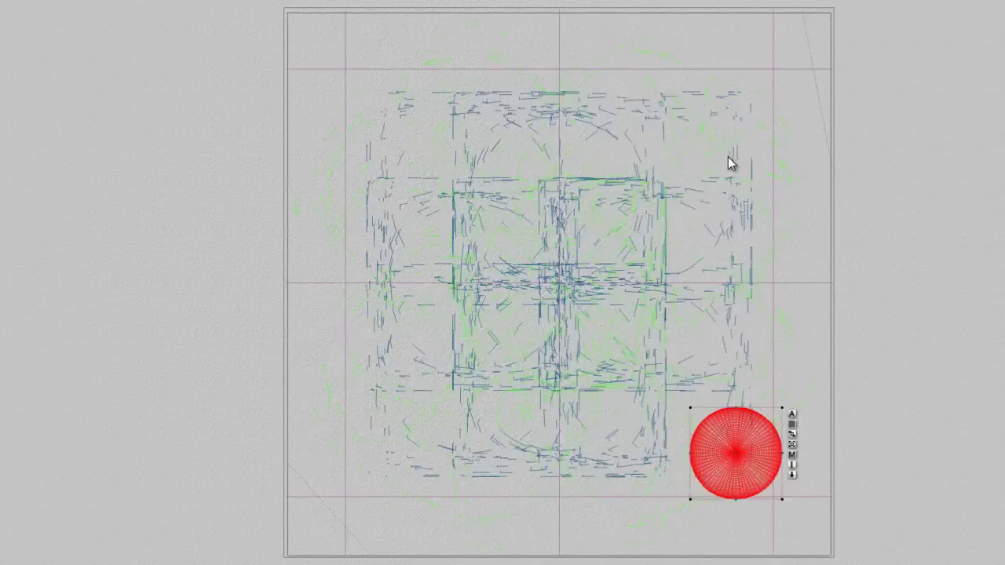
key("1")
key("Escape")
left_click_drag(734, 128, 608, 57)
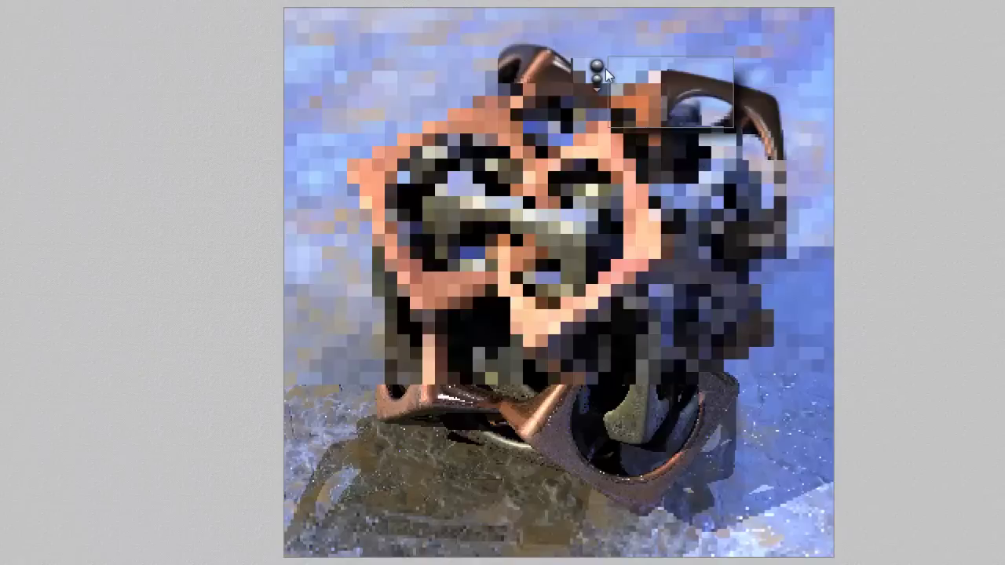
left_click(597, 68)
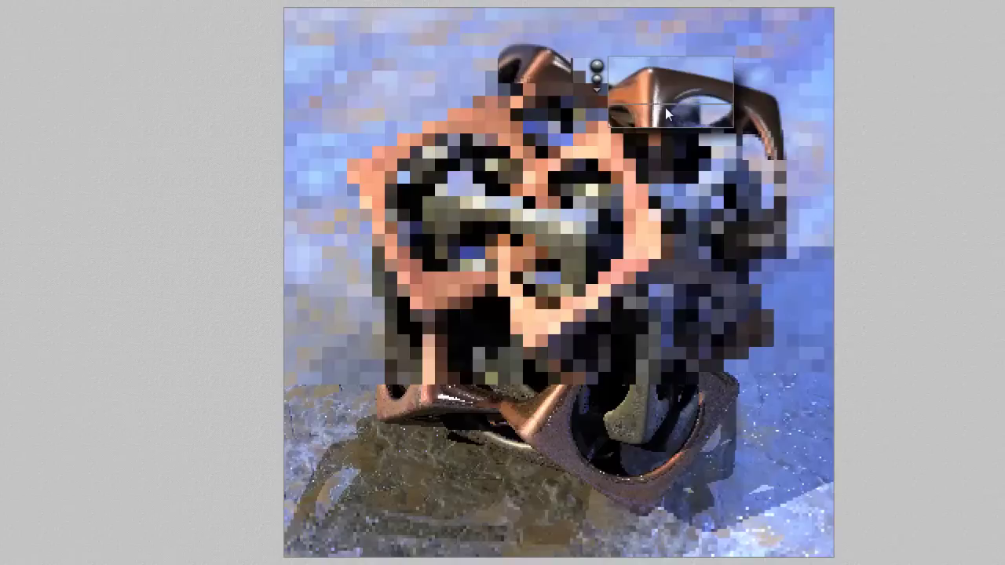
left_click(699, 80)
mouse_move(775, 126)
left_mouse_down()
mouse_move(710, 71)
mouse_move(789, 141)
left_mouse_up()
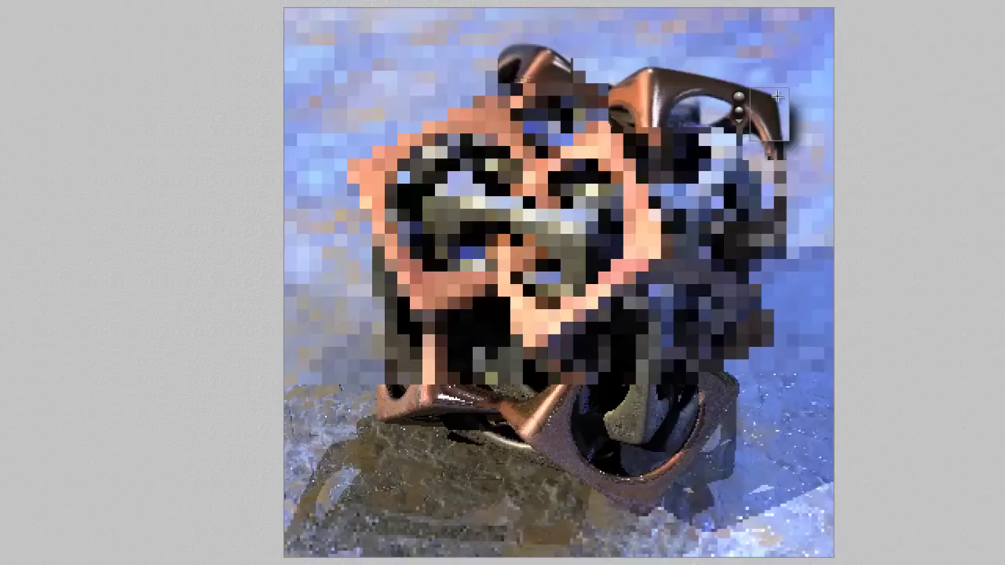
left_click_drag(713, 22, 779, 83)
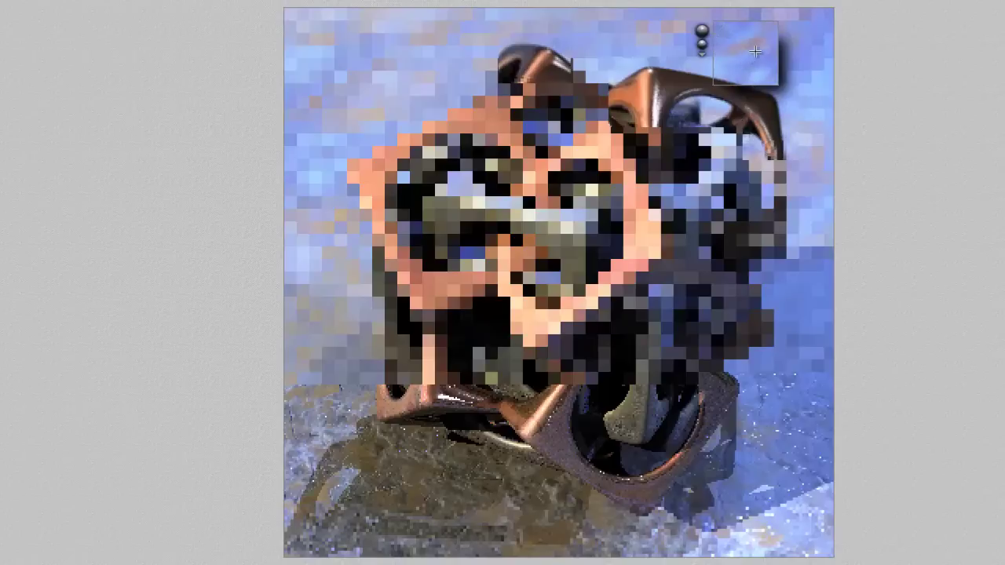
left_click_drag(849, 84, 769, 7)
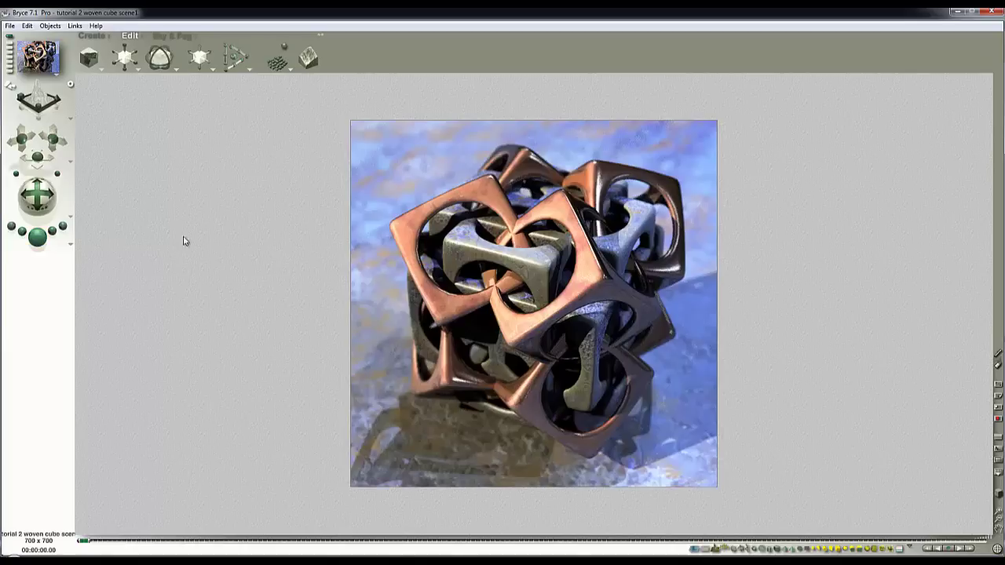
Save the scene under the new file name tutorial 2 woven cube scene2.br7.
left_click(10, 25)
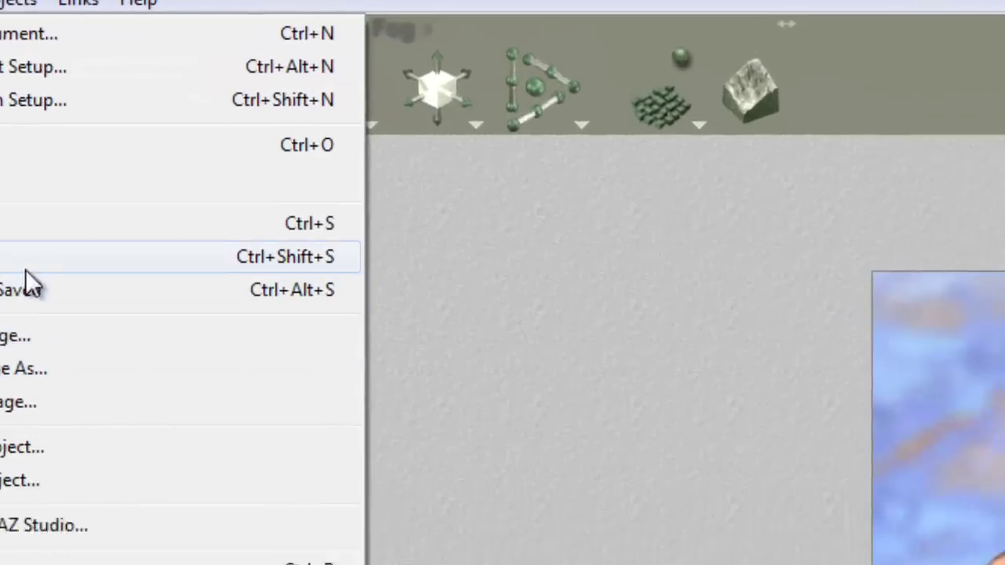
left_click(145, 308)
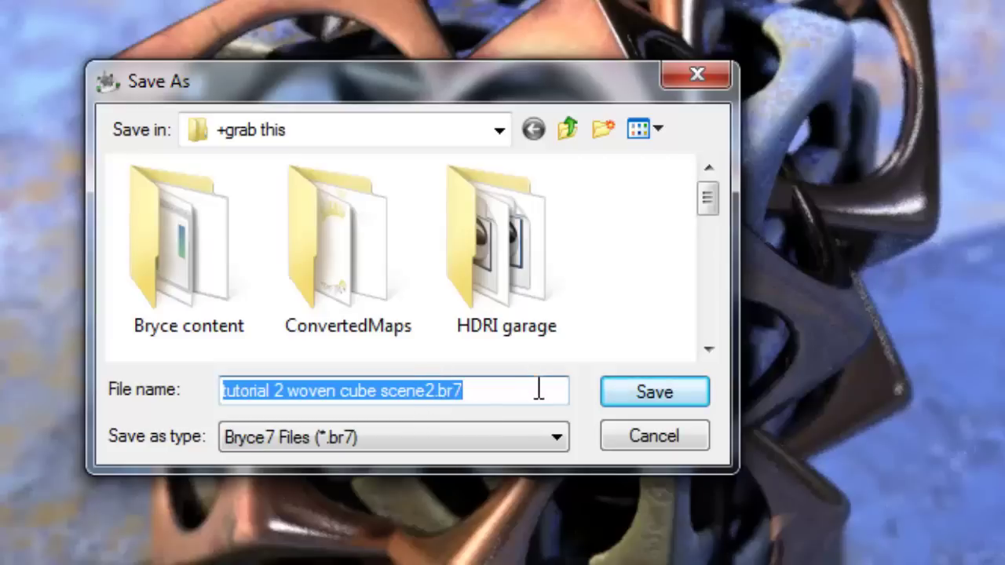
left_click(682, 403)
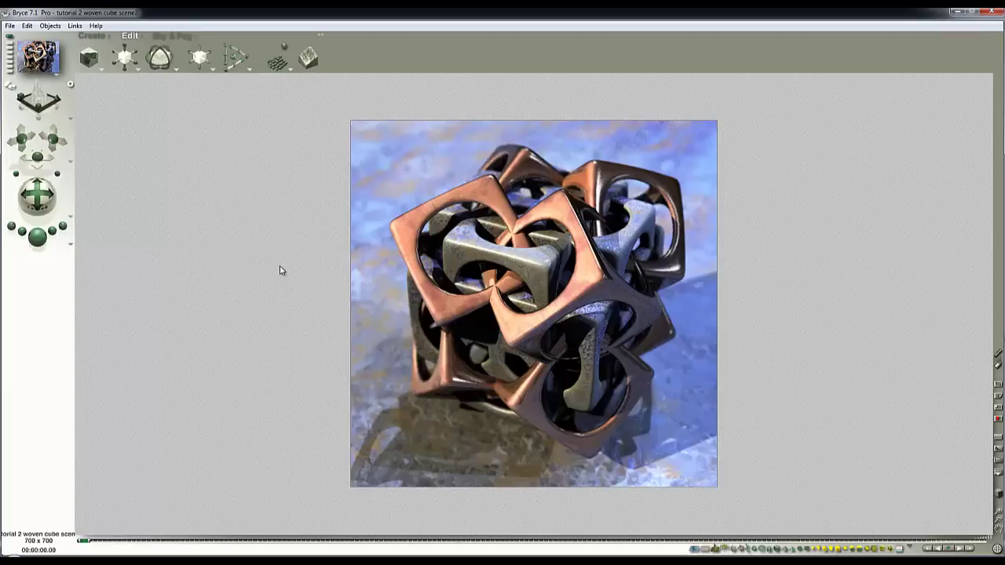
Set the rays per pixel to 256 and start a full render of the scene.
left_click(72, 246)
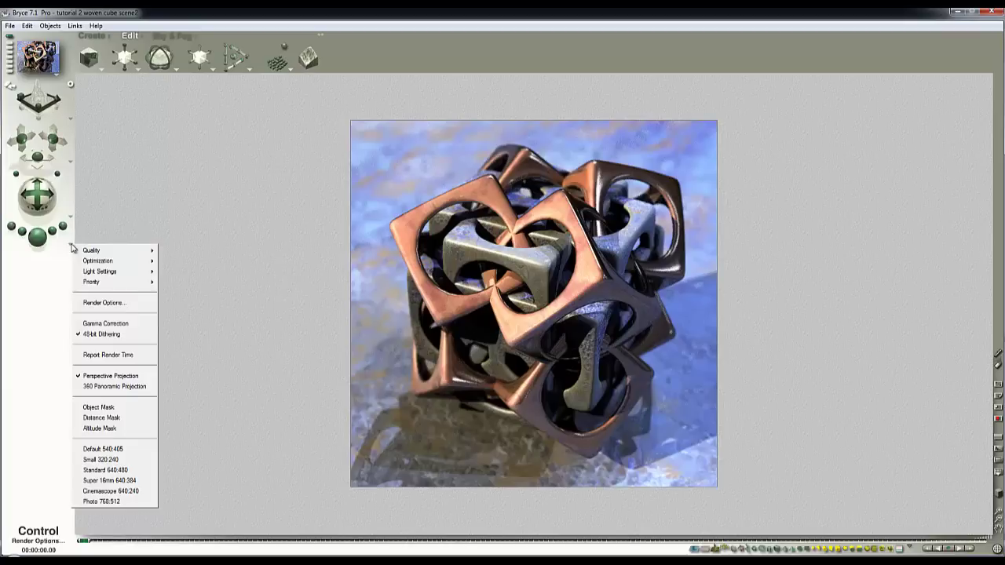
left_click(101, 304)
left_click(382, 259)
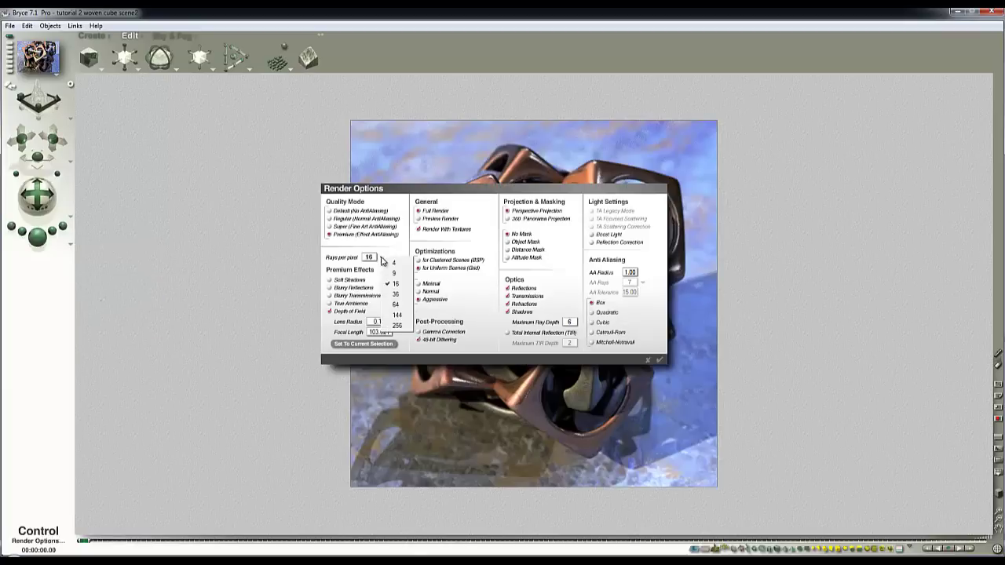
left_click(396, 327)
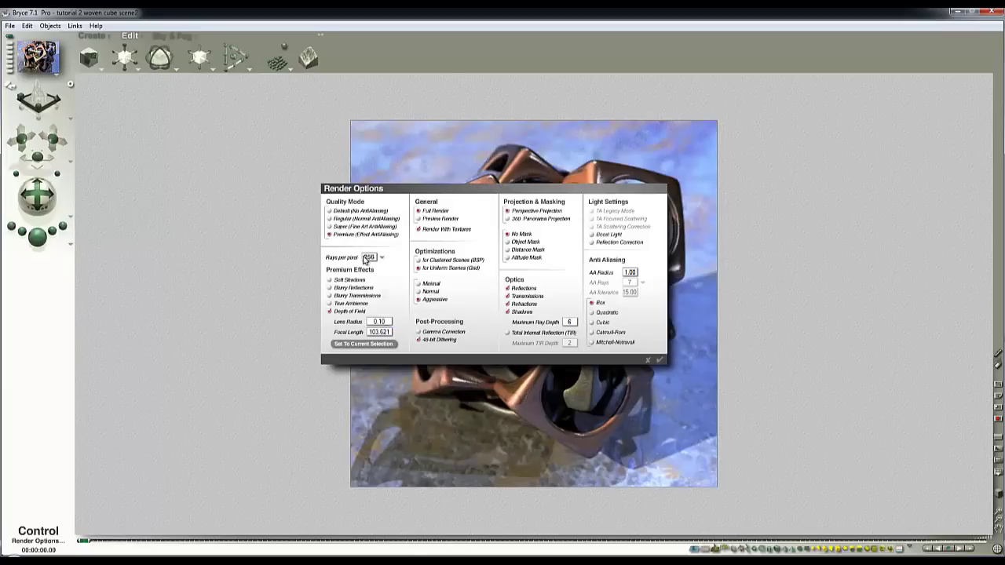
left_click(661, 360)
left_click(37, 236)
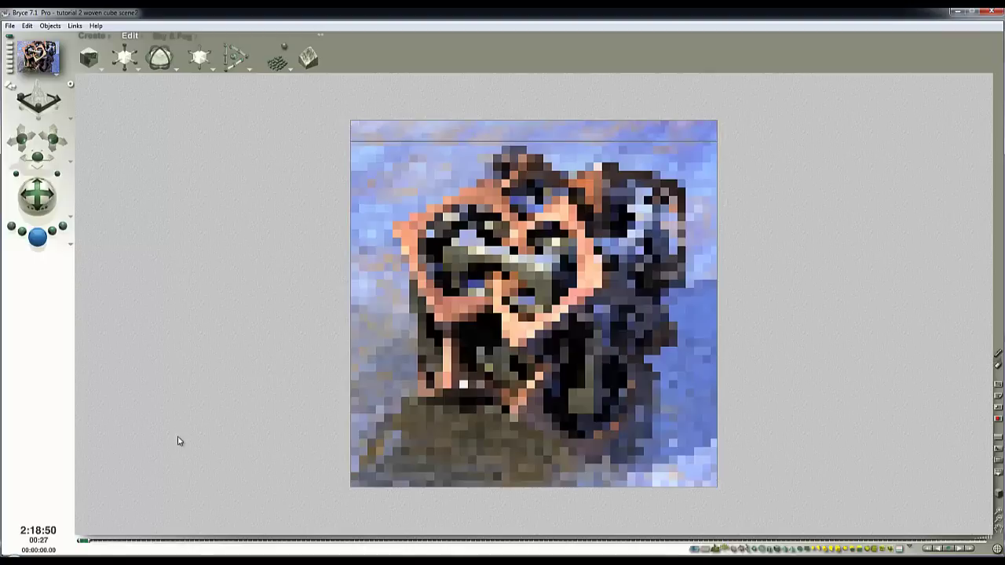
Stop the render and revert the scene to the last saved version.
left_click(11, 26)
left_click(47, 126)
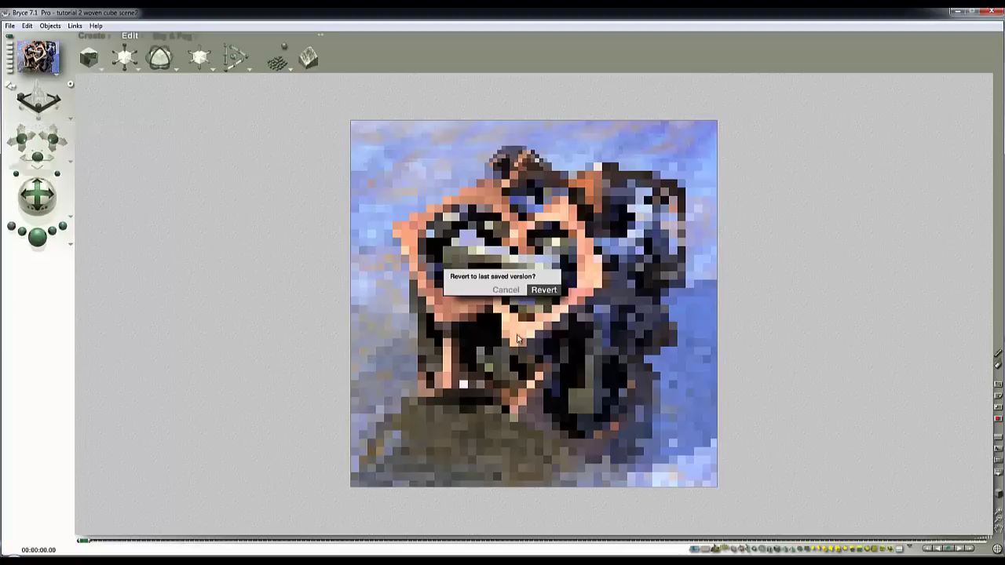
left_click(538, 291)
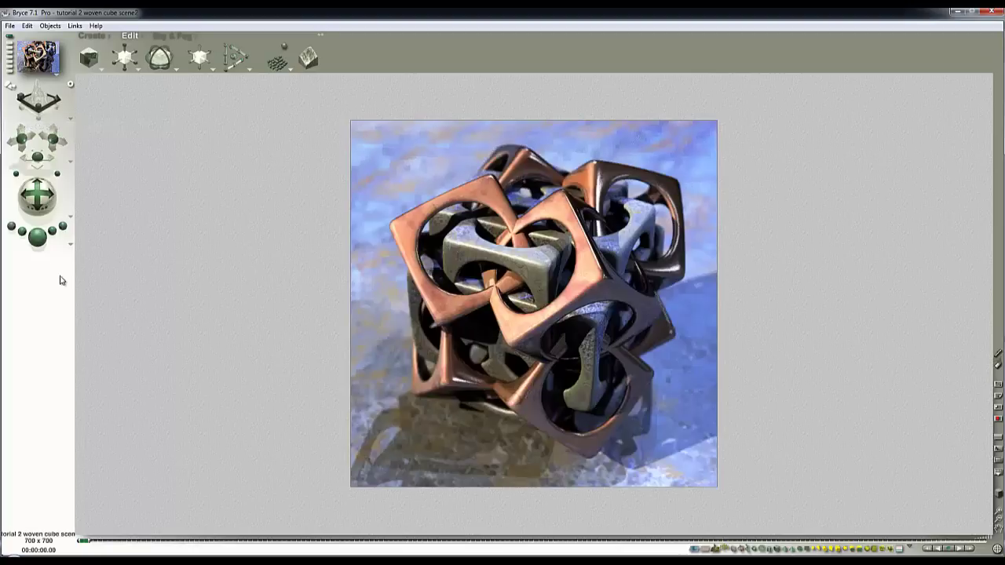
Set the rays per pixel to 256 and render a small selected area around the sculpture's far upper corner.
left_click(72, 248)
left_click(86, 306)
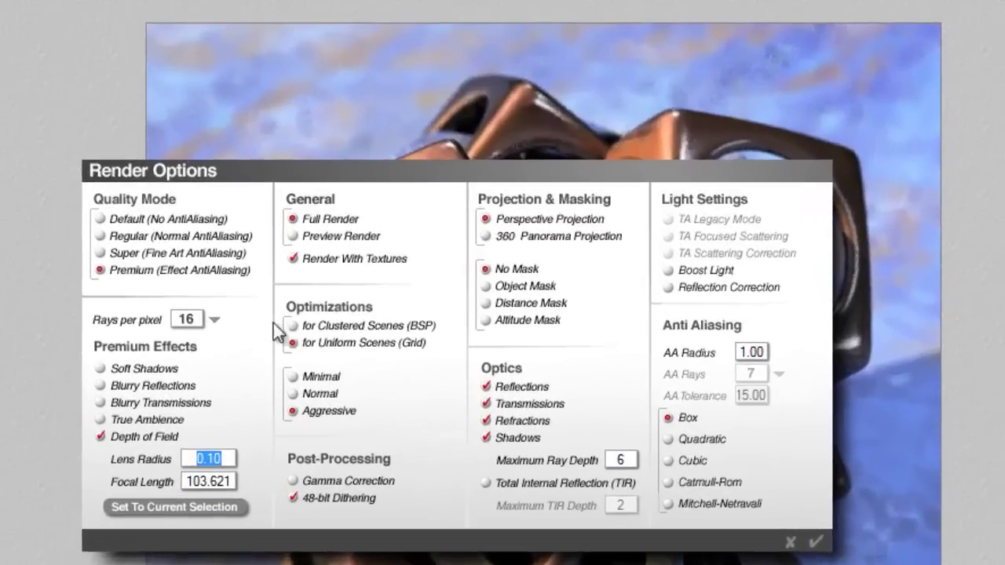
left_click(215, 319)
left_click(253, 471)
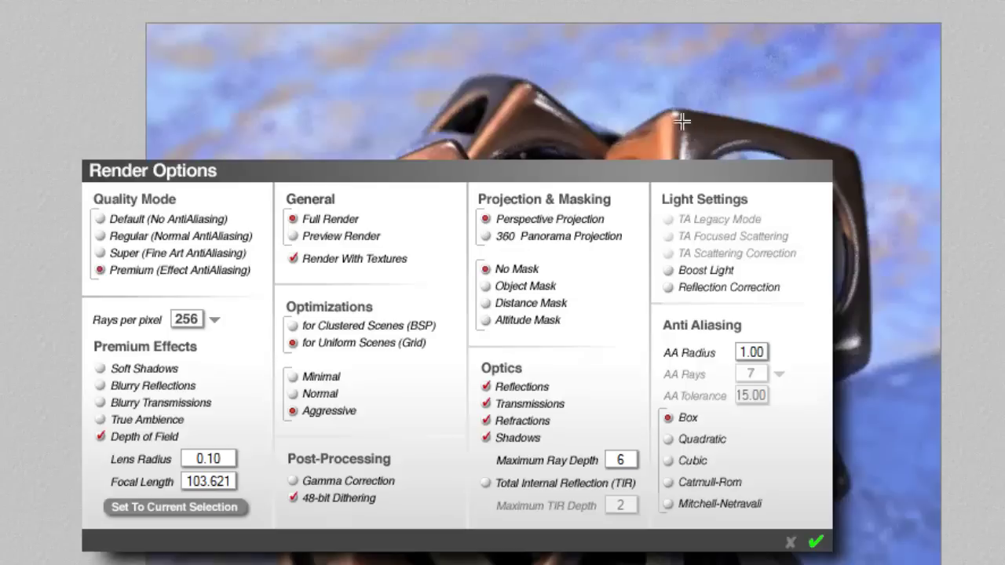
left_click_drag(689, 133, 649, 104)
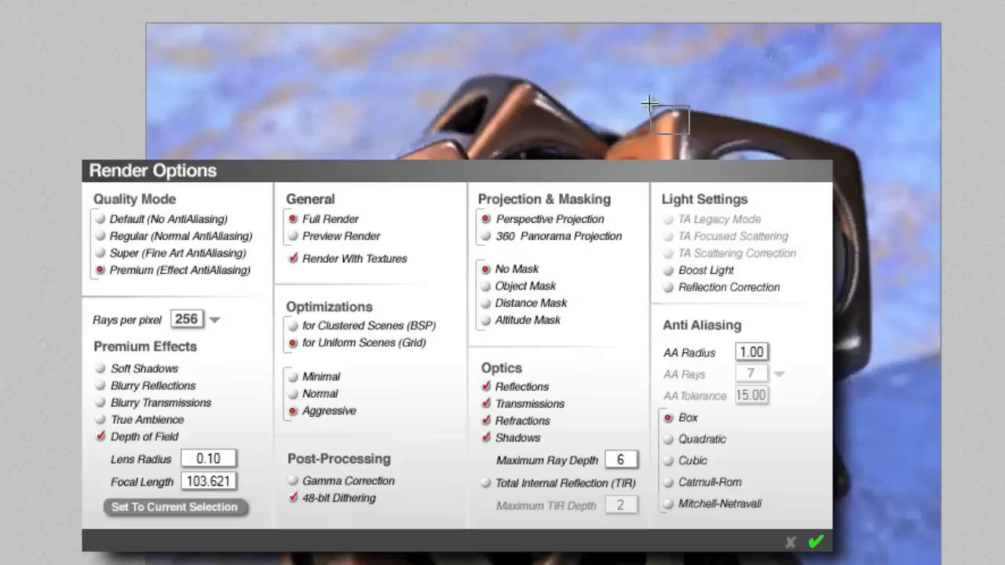
key("Return")
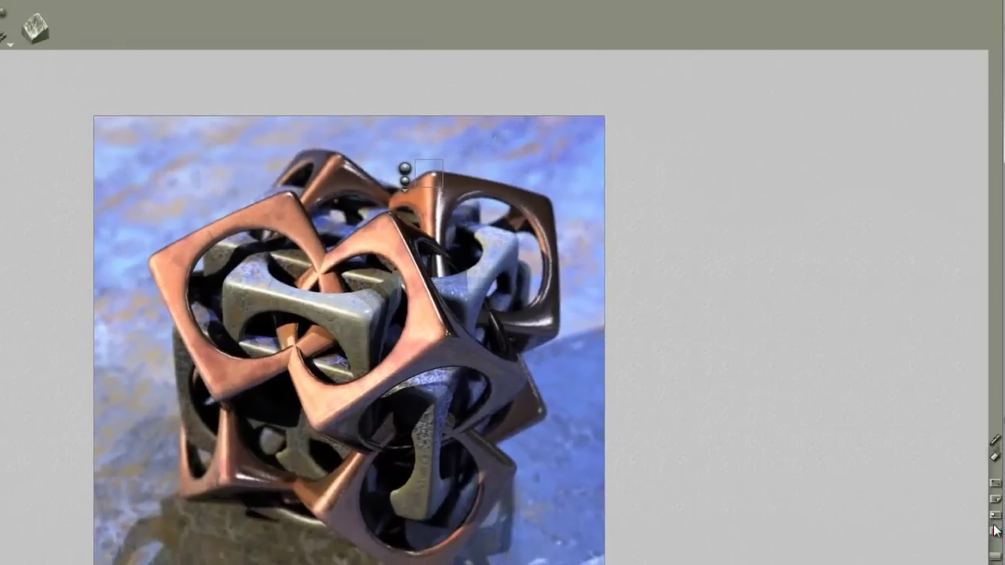
left_click(995, 530)
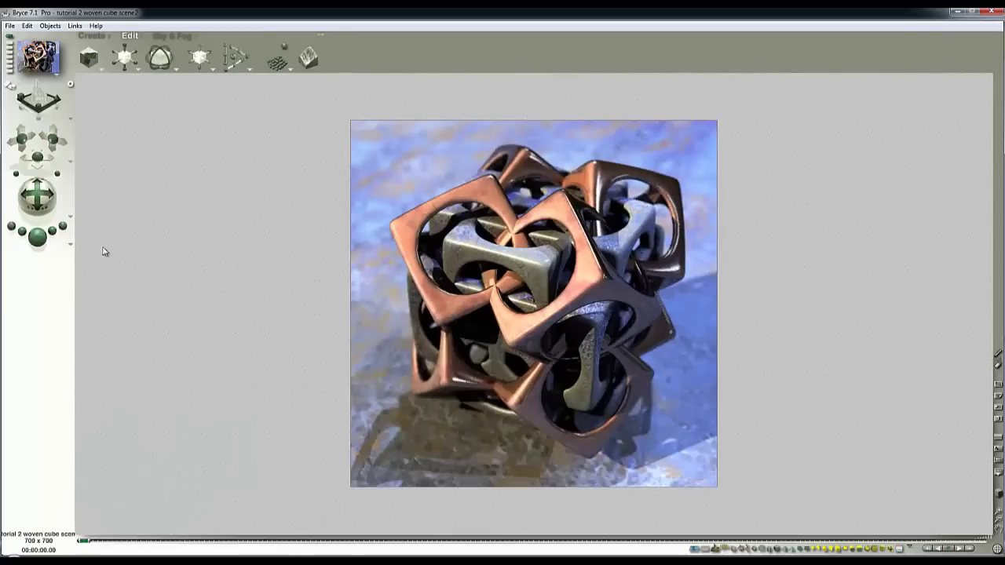
Render the whole scene with Regular (Normal AntiAliasing) quality and save it as tutorial 2 woven cube scene3.br7.
left_click(70, 246)
left_click(105, 304)
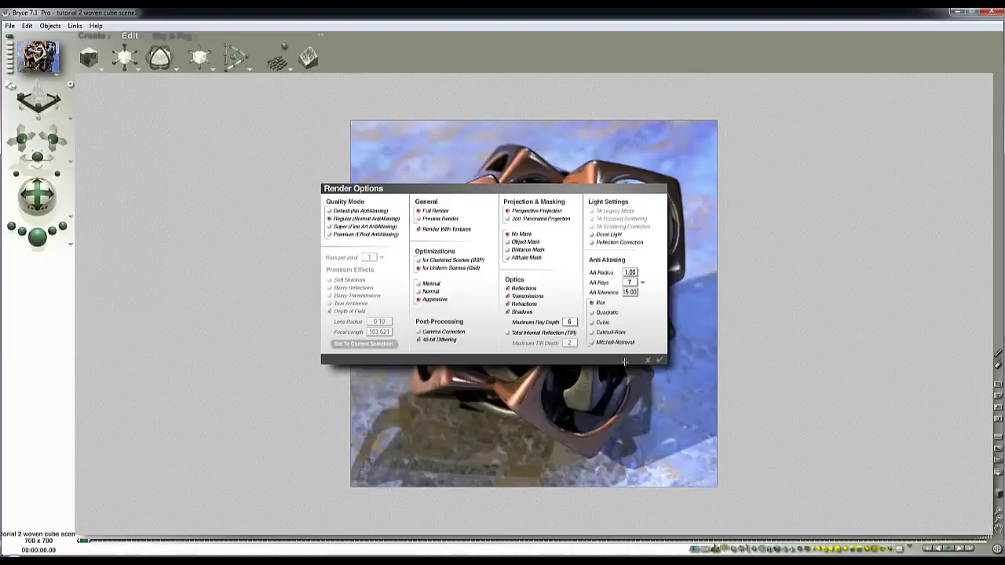
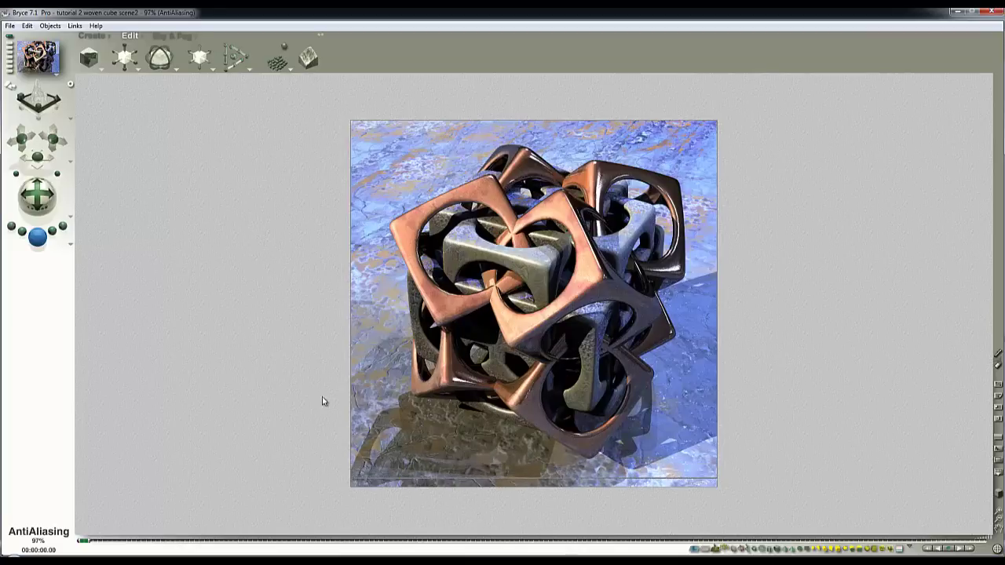
left_click(10, 25)
left_click(47, 116)
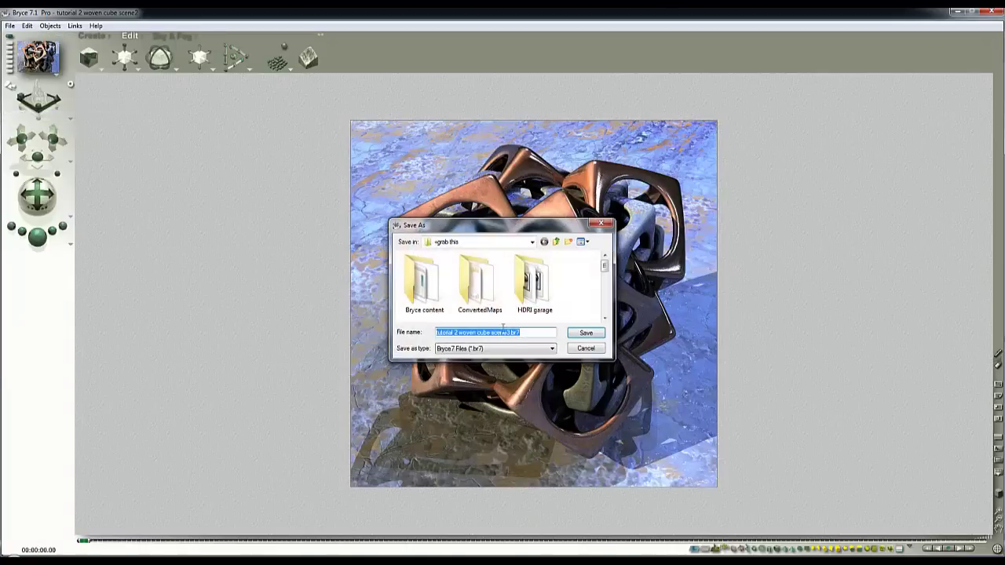
left_click(579, 336)
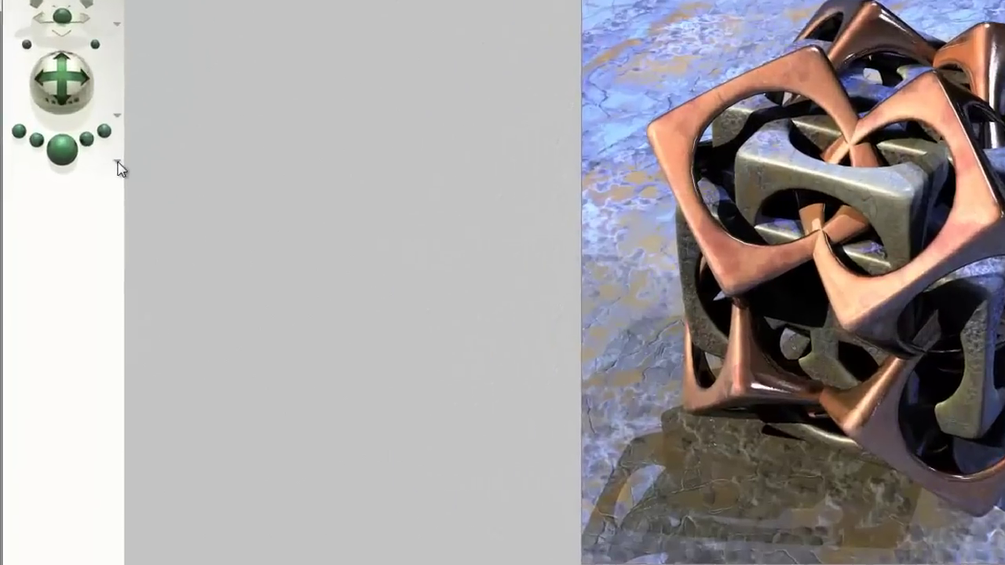
Render a distance mask of the scene and save the image as Mask.bmp in the +grab this folder.
left_click(70, 245)
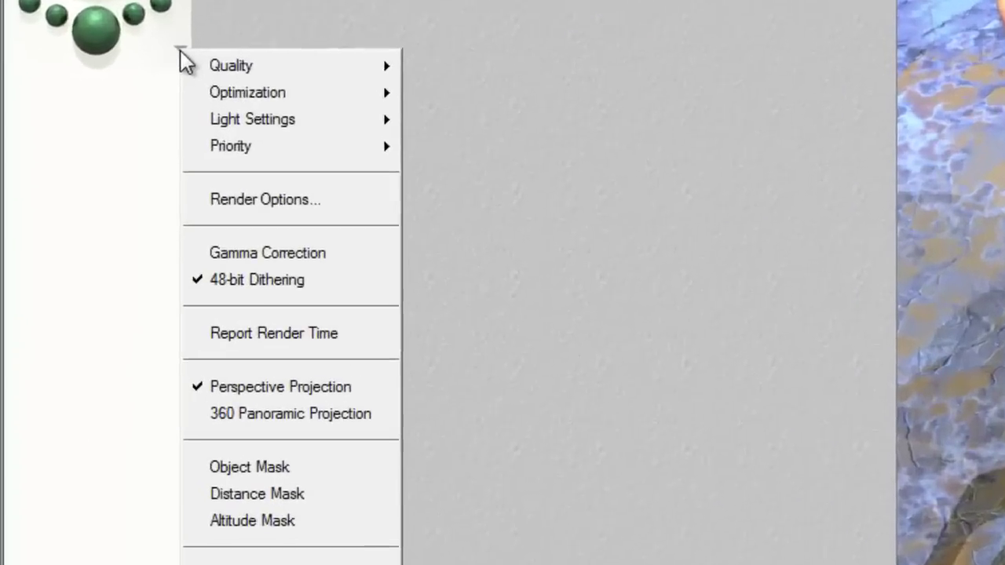
left_click(315, 508)
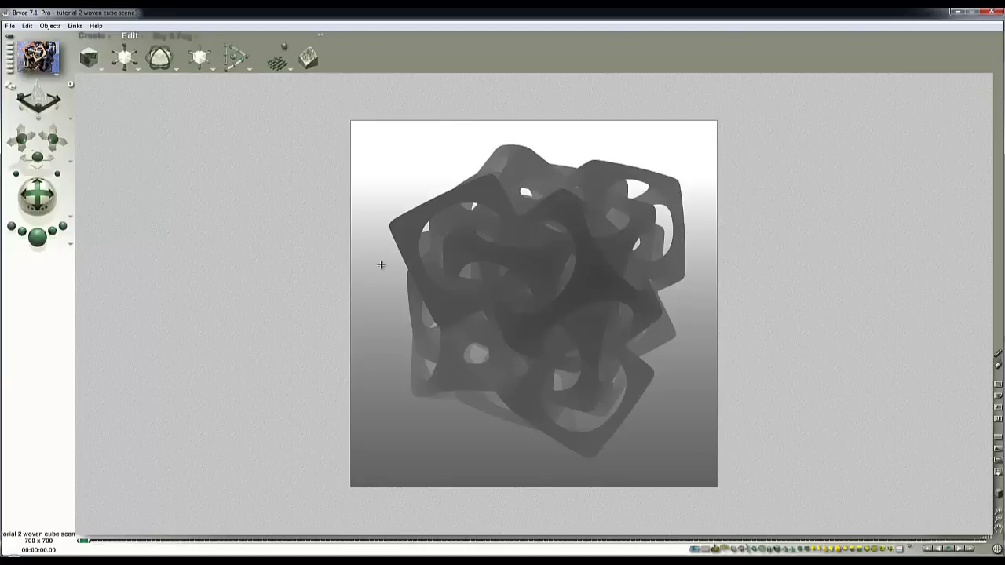
left_click(10, 28)
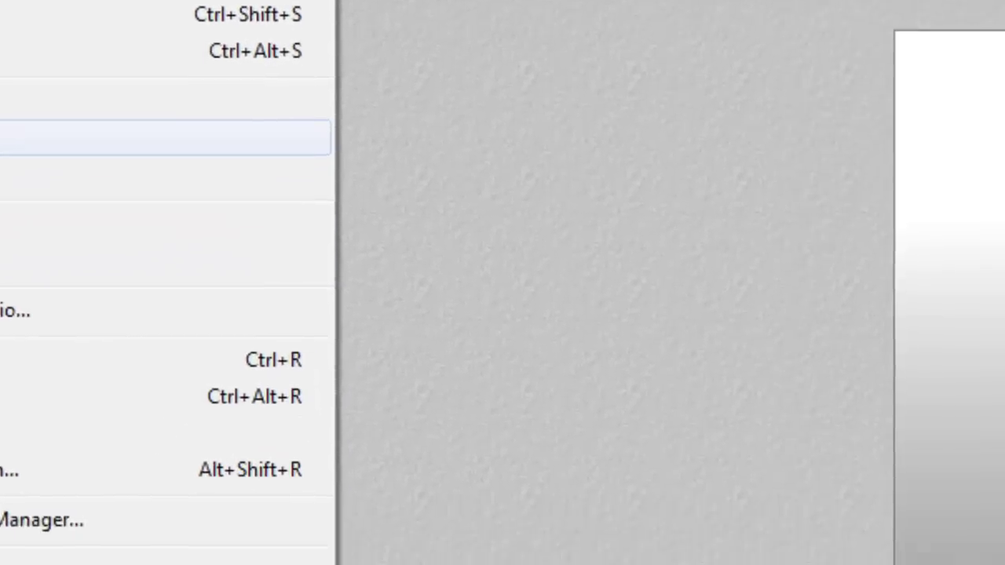
left_click(169, 251)
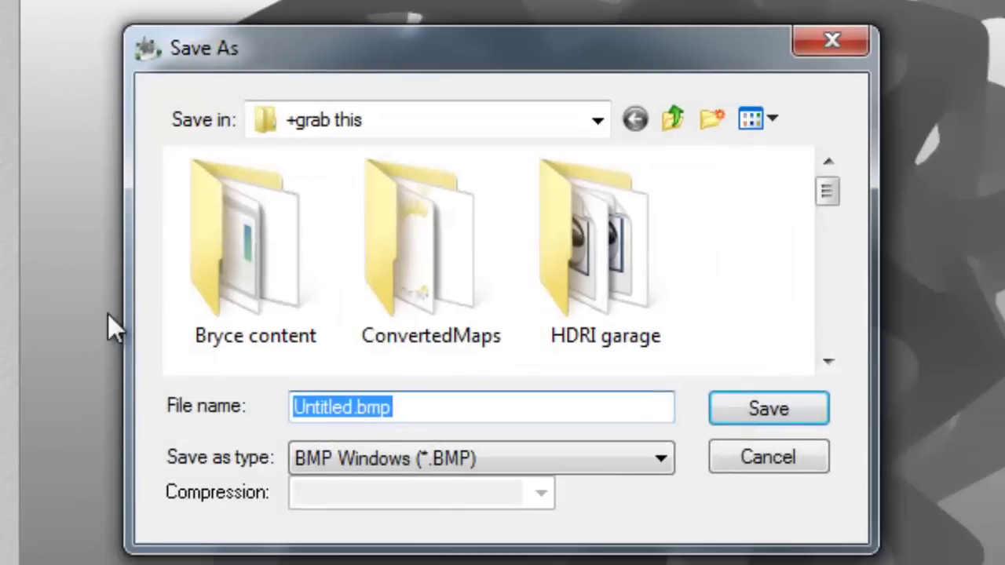
left_click_drag(345, 407, 138, 414)
key("Right")
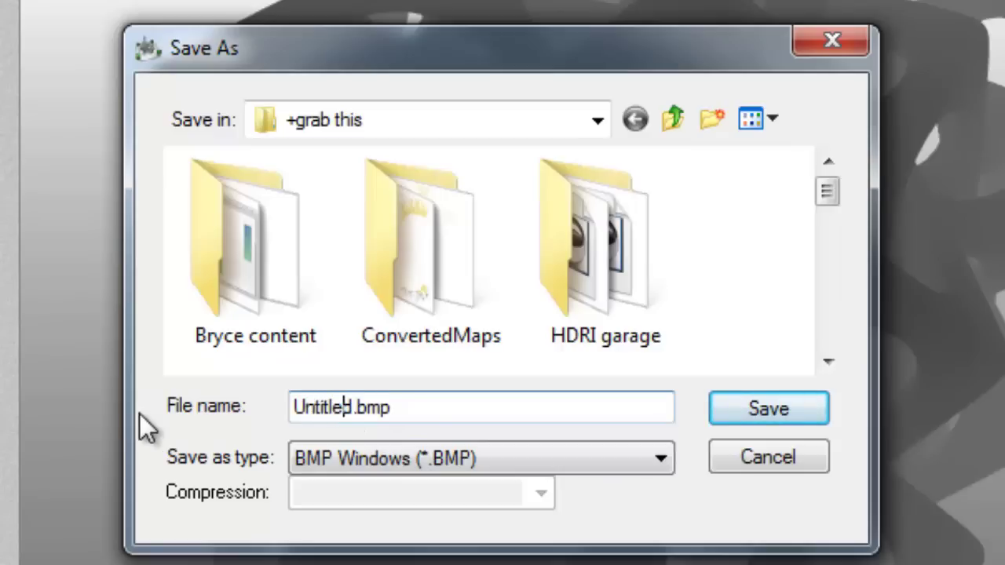
key("BackSpace")
key("BackSpace")
key("BackSpace")
key("BackSpace")
key("BackSpace")
key("BackSpace")
key("BackSpace")
key("BackSpace")
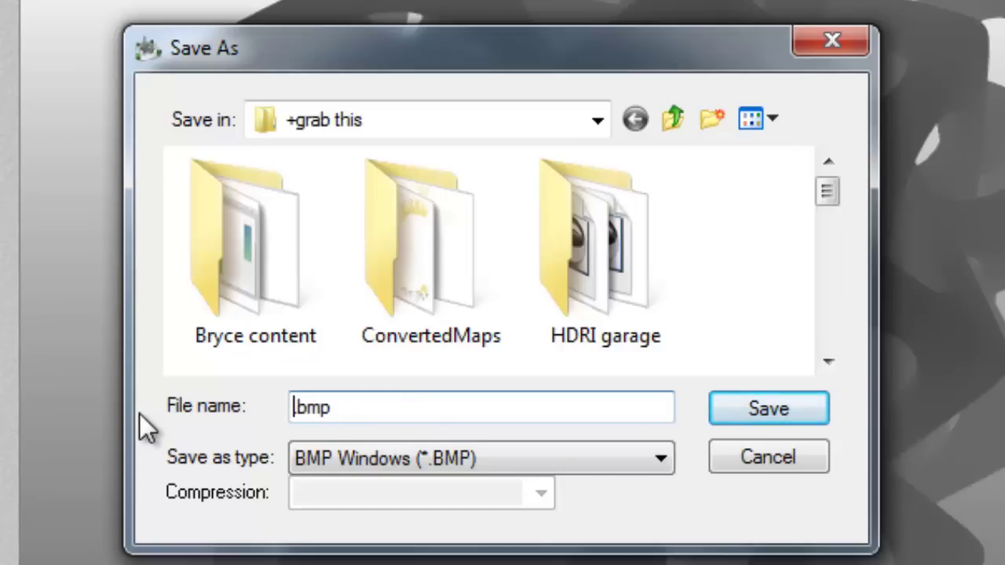
type("Mask")
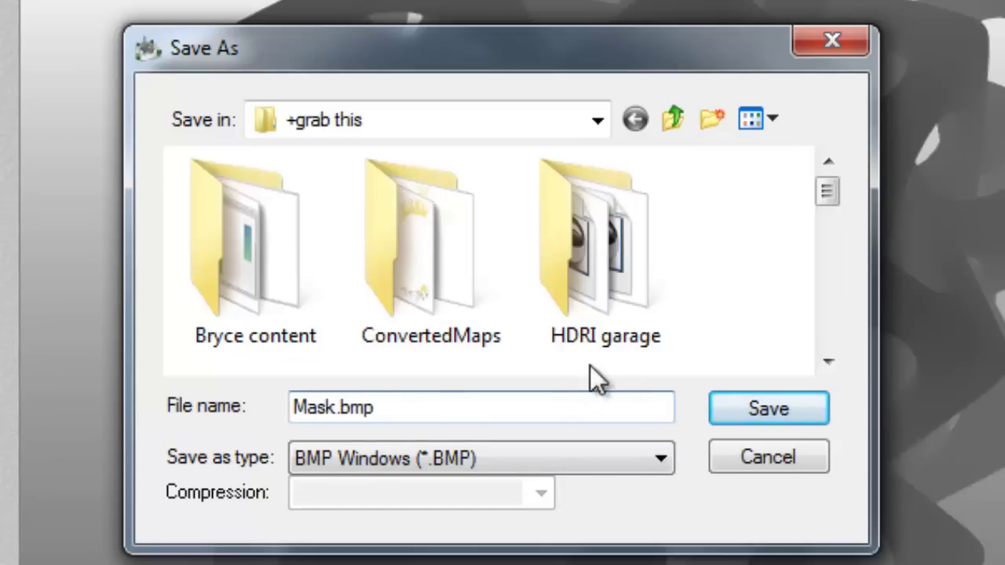
left_click(781, 416)
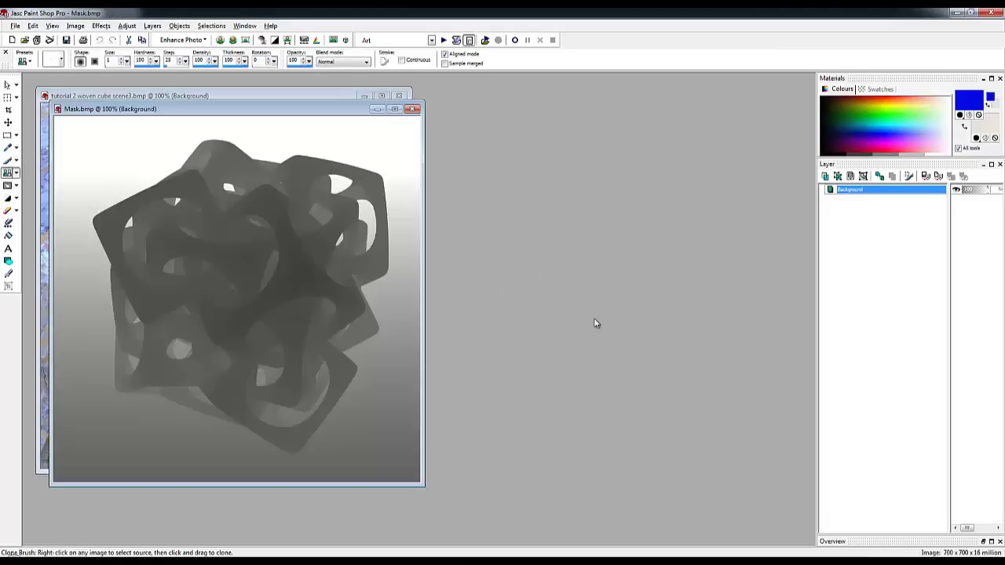
In Paint Shop Pro, arrange Mask.bmp and tutorial 2 woven cube scene3.bmp side by side.
left_click_drag(296, 111, 666, 103)
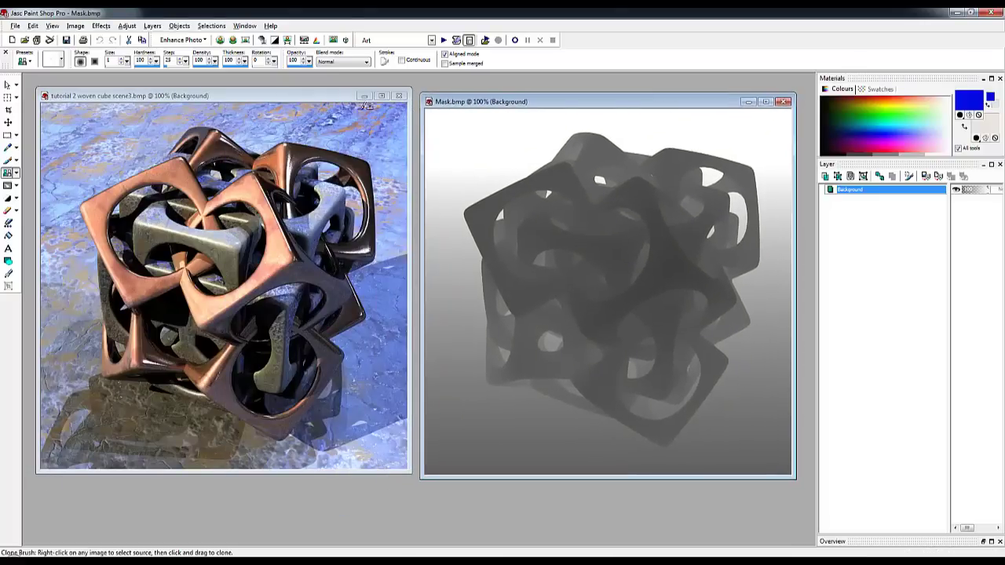
left_click(336, 101)
left_click_drag(336, 101, 304, 104)
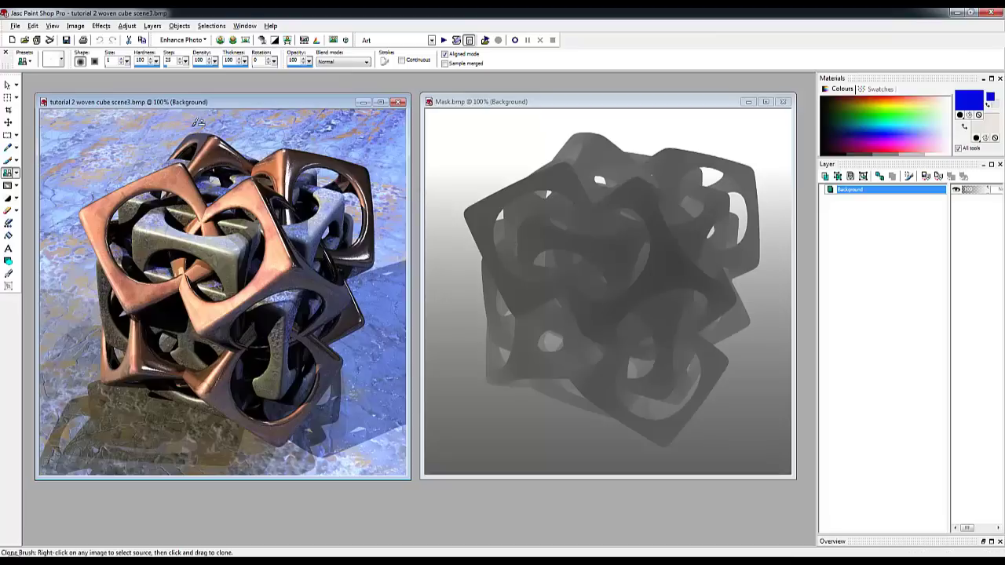
Apply Blur More to tutorial 2 woven cube scene3.bmp and inspect the softened edges up close.
left_click(127, 26)
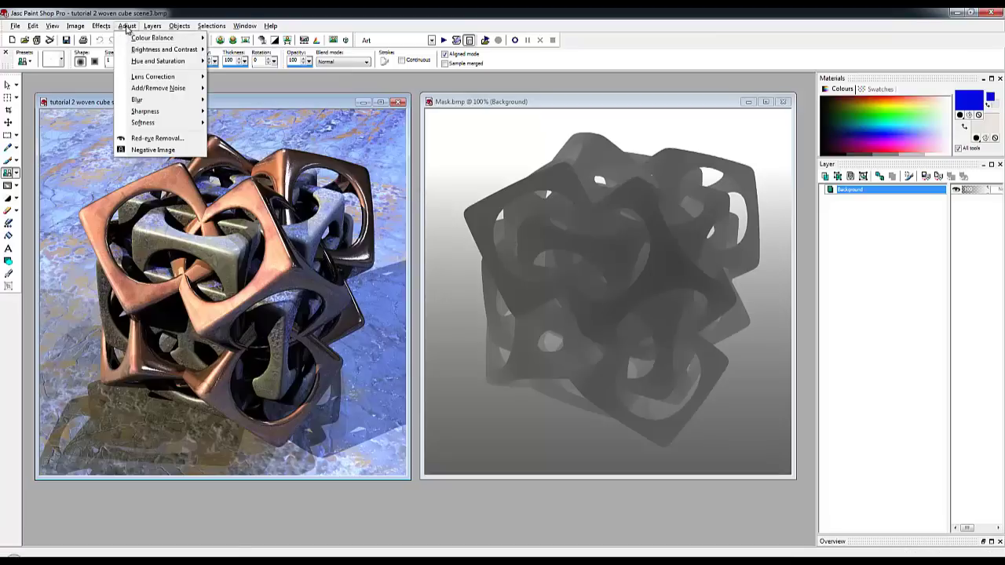
mouse_move(102, 26)
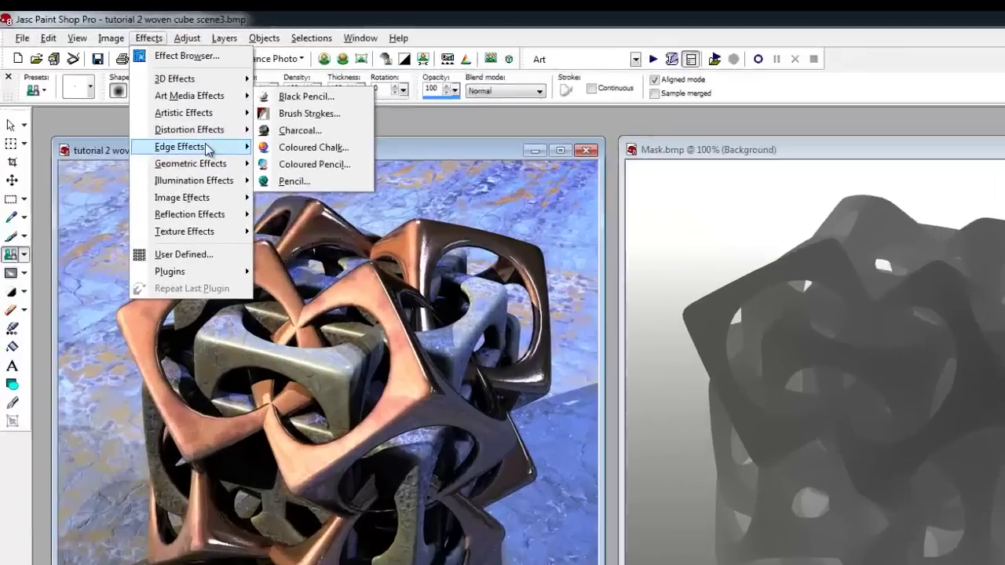
mouse_move(127, 26)
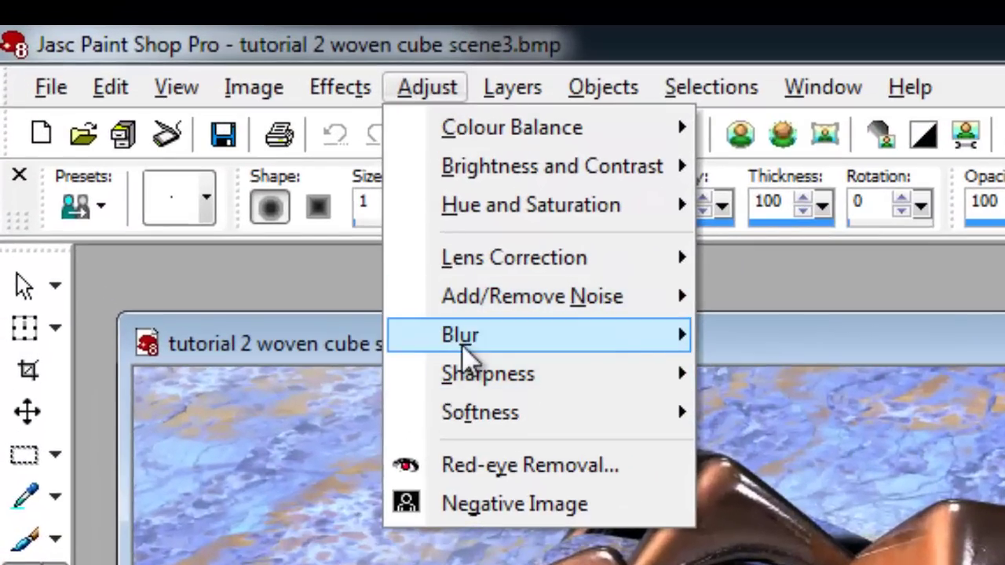
mouse_move(652, 339)
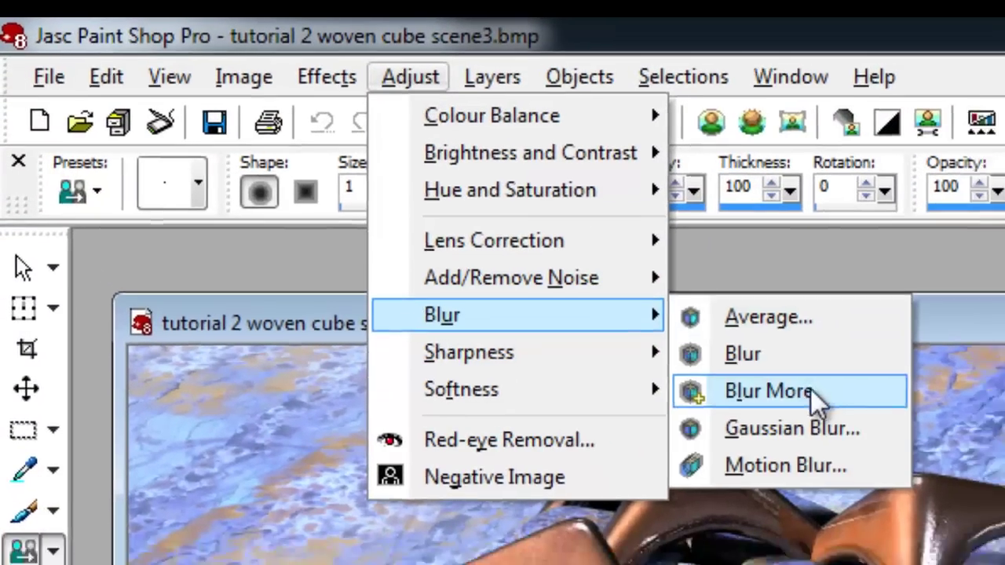
left_click(810, 390)
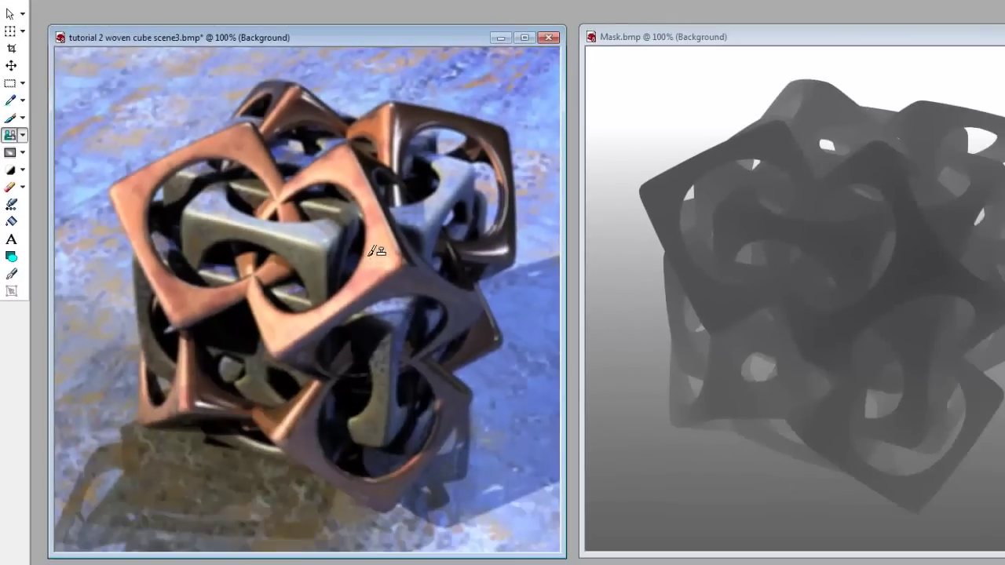
scroll(436, 135, "up", 5)
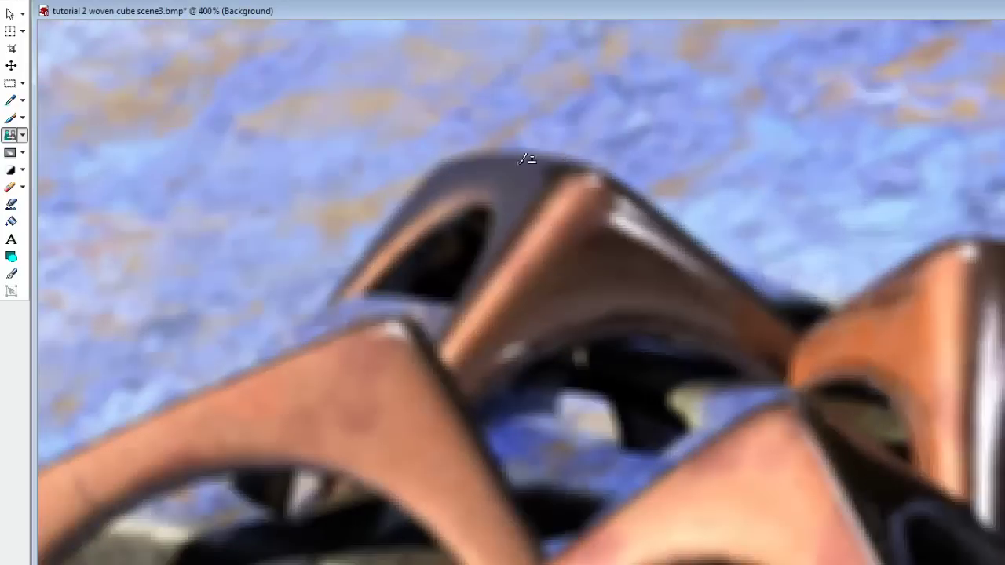
scroll(526, 160, "down", 5)
left_click_drag(289, 16, 300, 33)
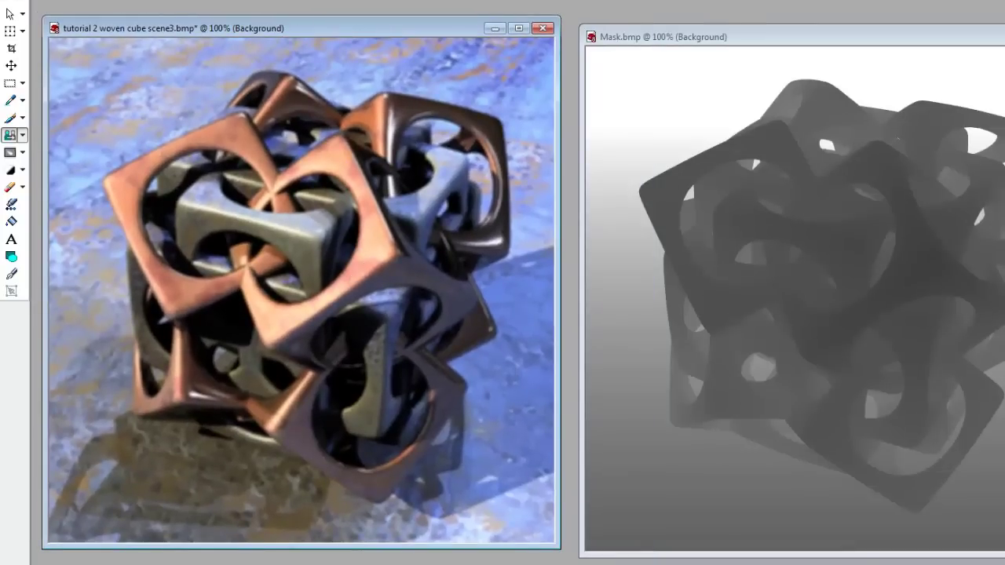
Save a JPEG copy of the blurred image as blurred version and close the original without saving its changes.
left_click(20, 0)
left_click(62, 66)
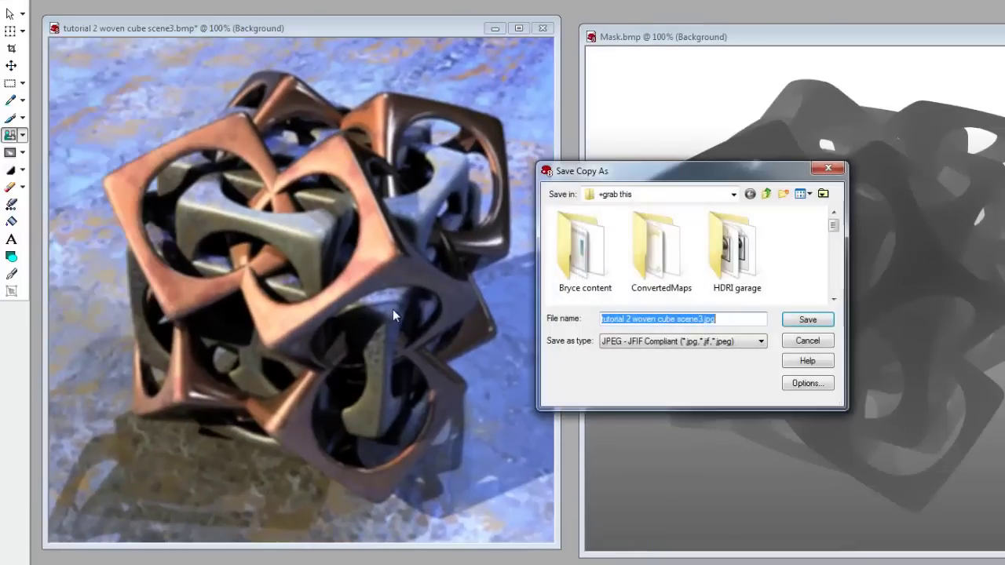
type("blurred vers")
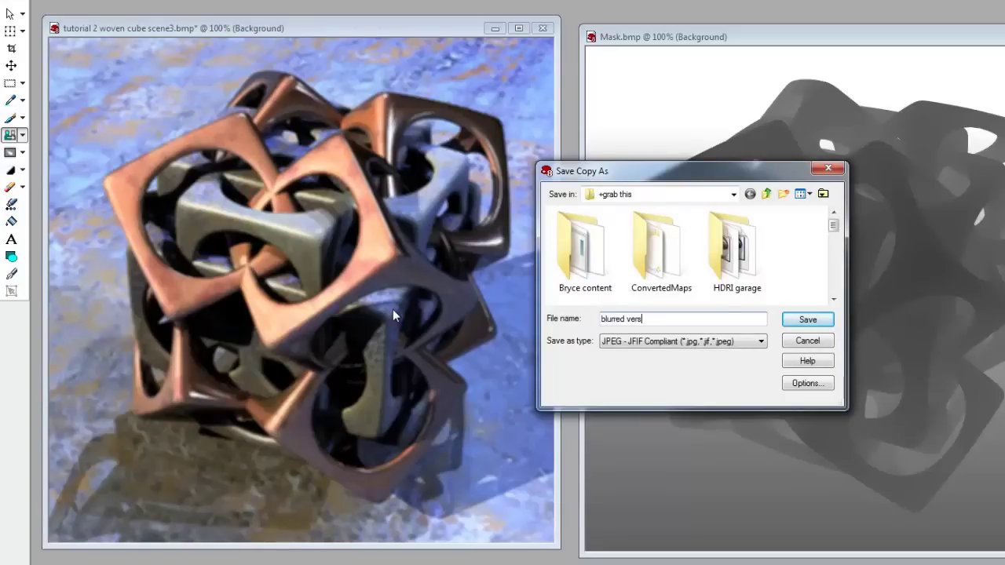
type("ion")
key("Return")
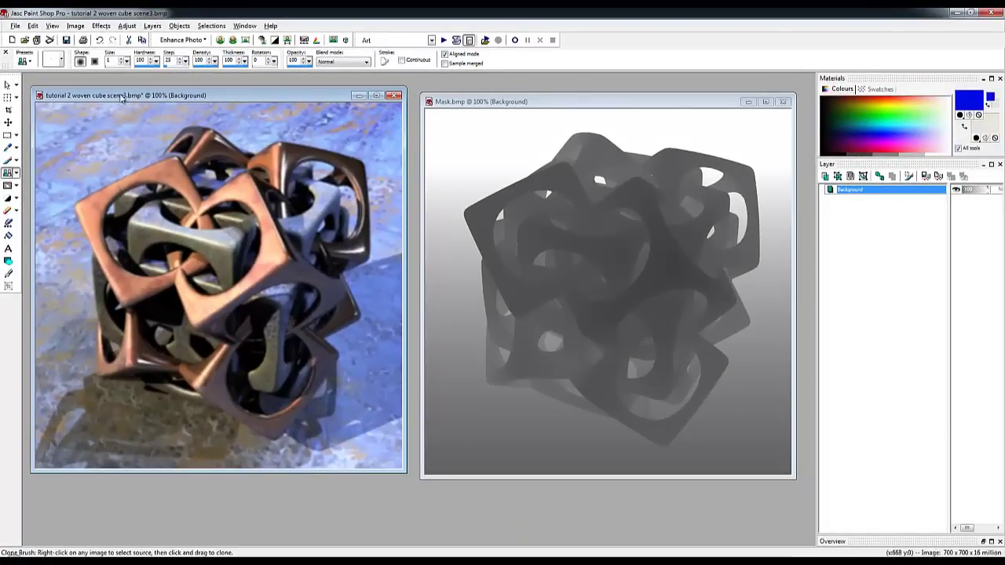
left_click(395, 95)
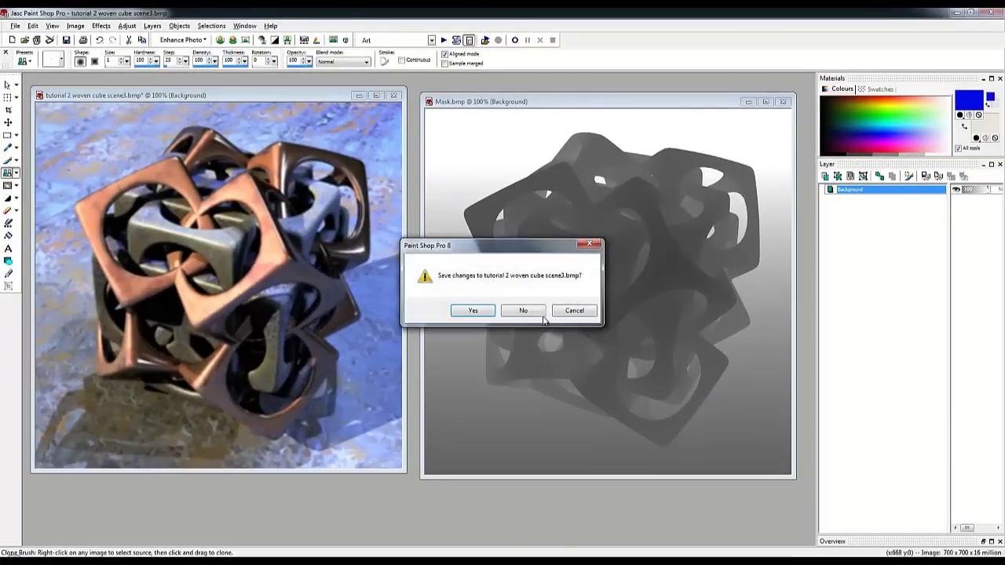
left_click(524, 312)
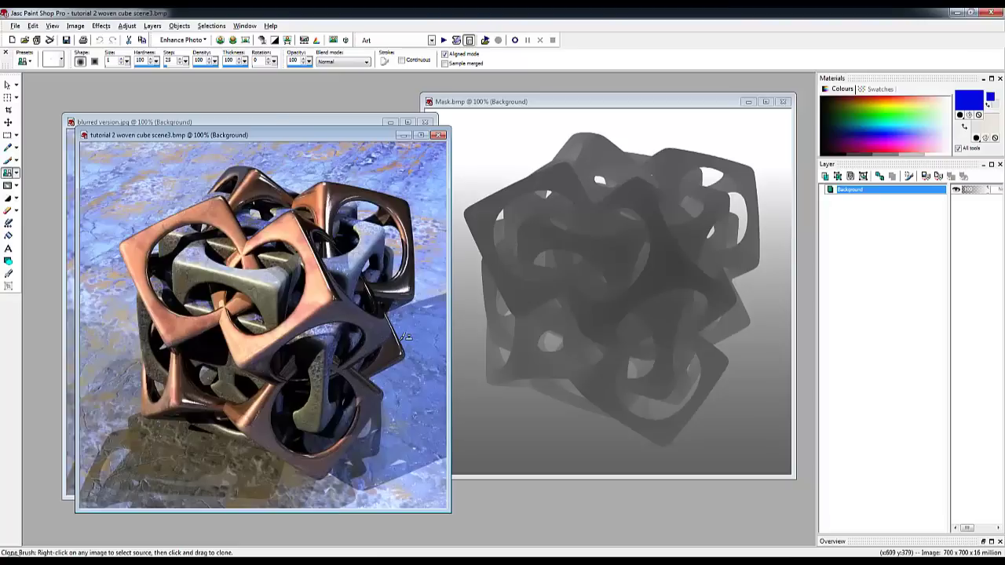
Add a mask layer to blurred version.jpg from Mask.bmp using source luminance, promoting its background to a full layer.
left_click(267, 122)
left_click_drag(267, 121, 245, 119)
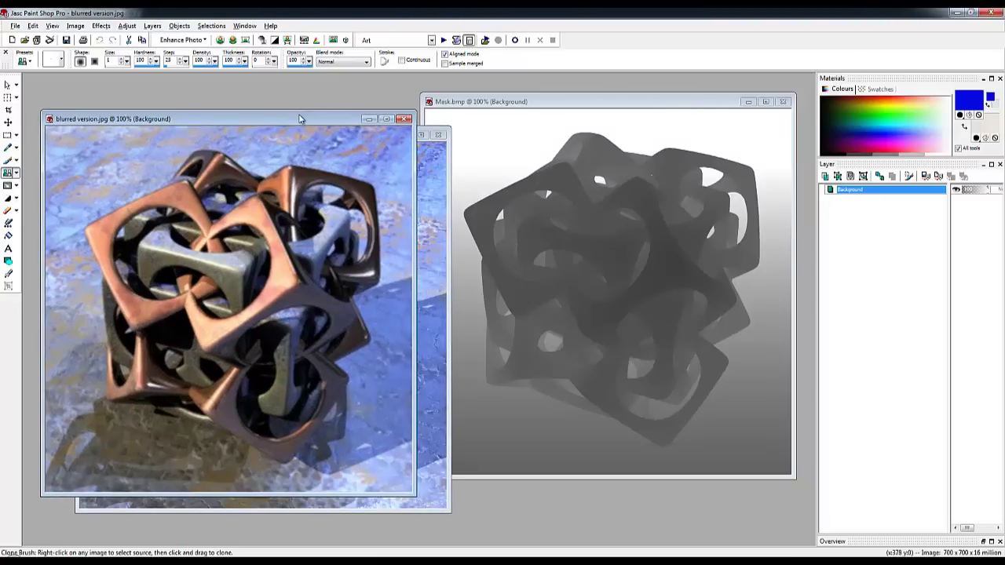
mouse_move(298, 119)
left_mouse_down()
mouse_move(310, 105)
mouse_move(311, 119)
left_mouse_up()
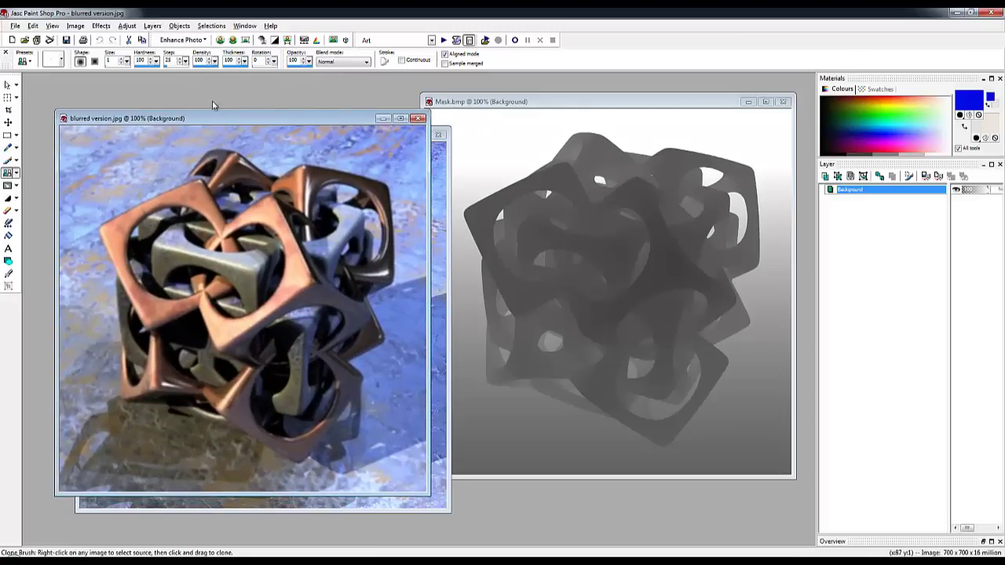
left_click(149, 26)
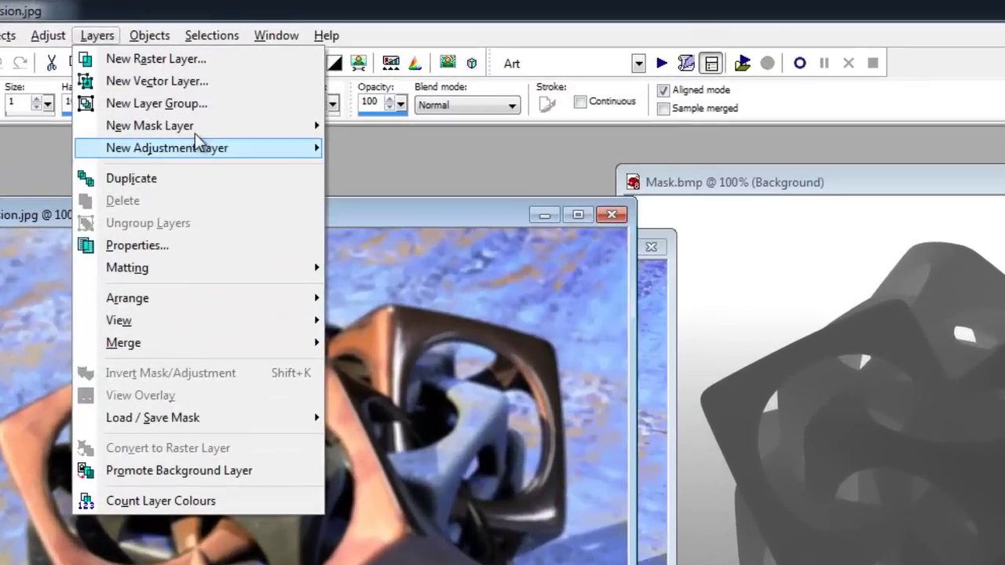
mouse_move(236, 126)
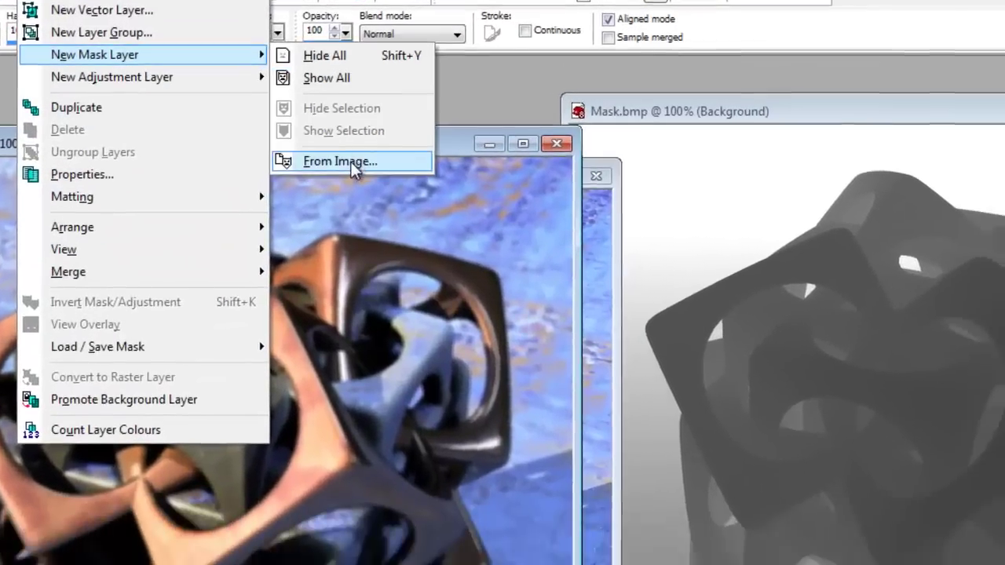
left_click(383, 231)
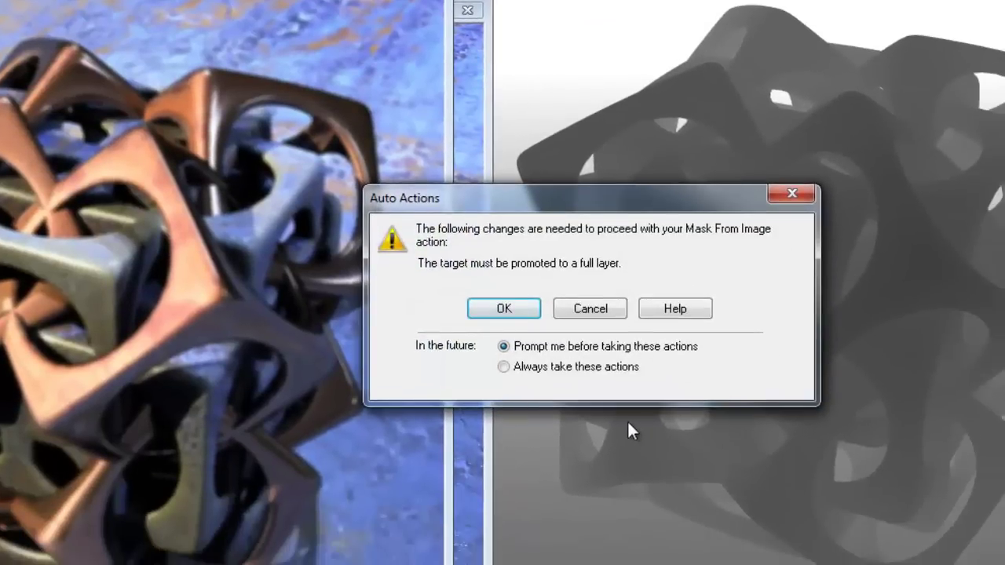
left_click(524, 318)
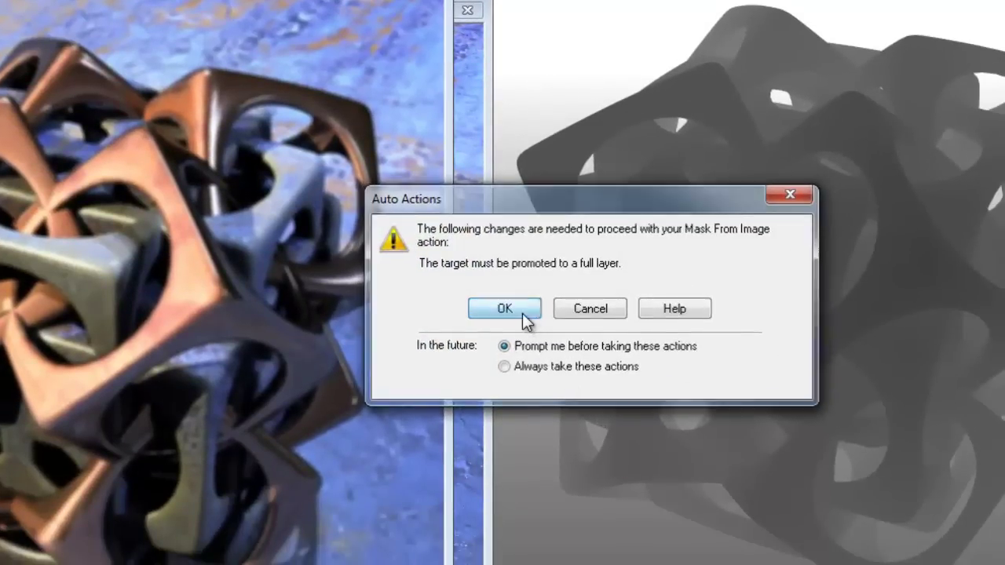
left_click(606, 249)
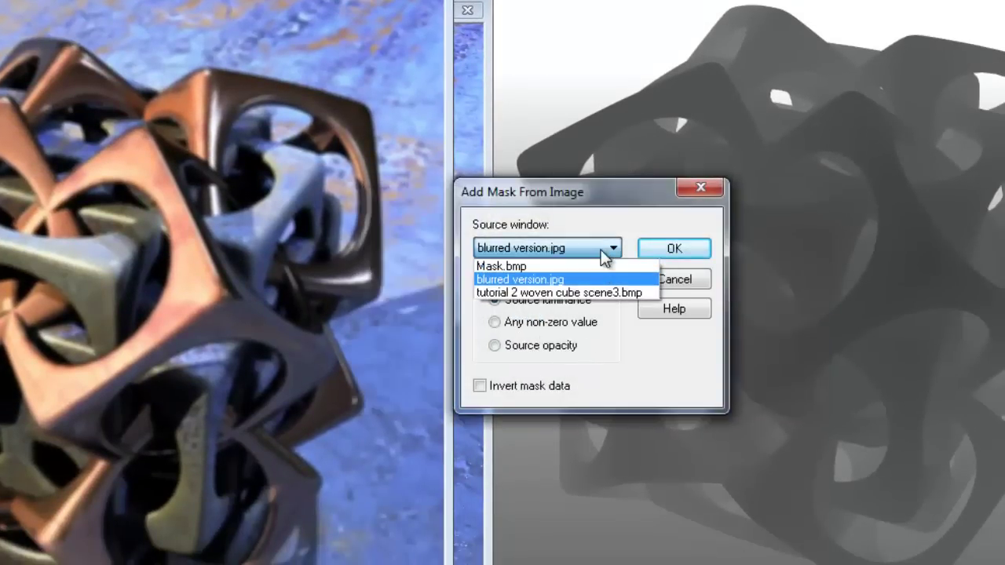
left_click(582, 266)
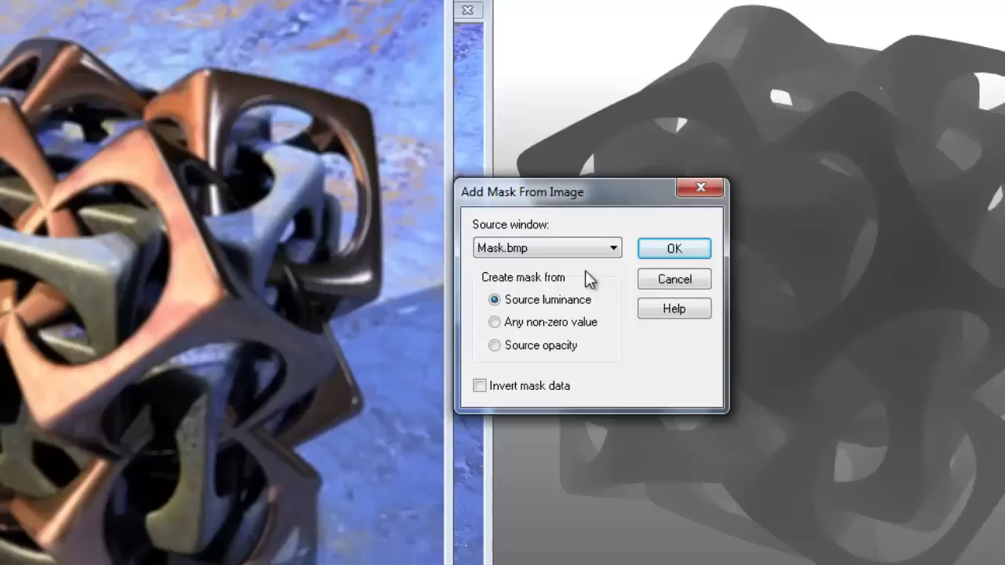
left_click(666, 250)
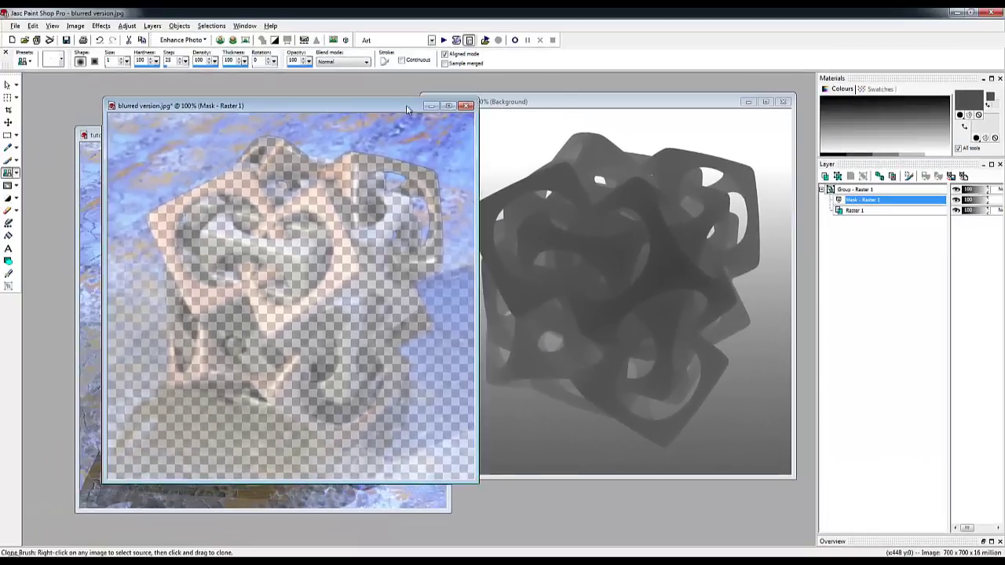
Copy the sharp tutorial 2 woven cube scene3.bmp image into blurred version.jpg as a new layer.
left_click_drag(405, 104, 729, 124)
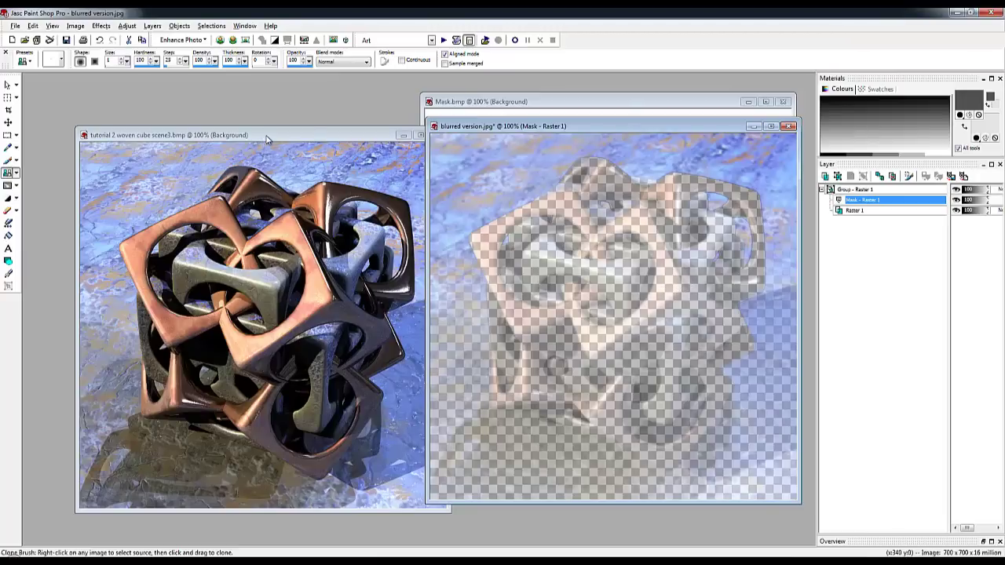
left_click_drag(266, 139, 230, 120)
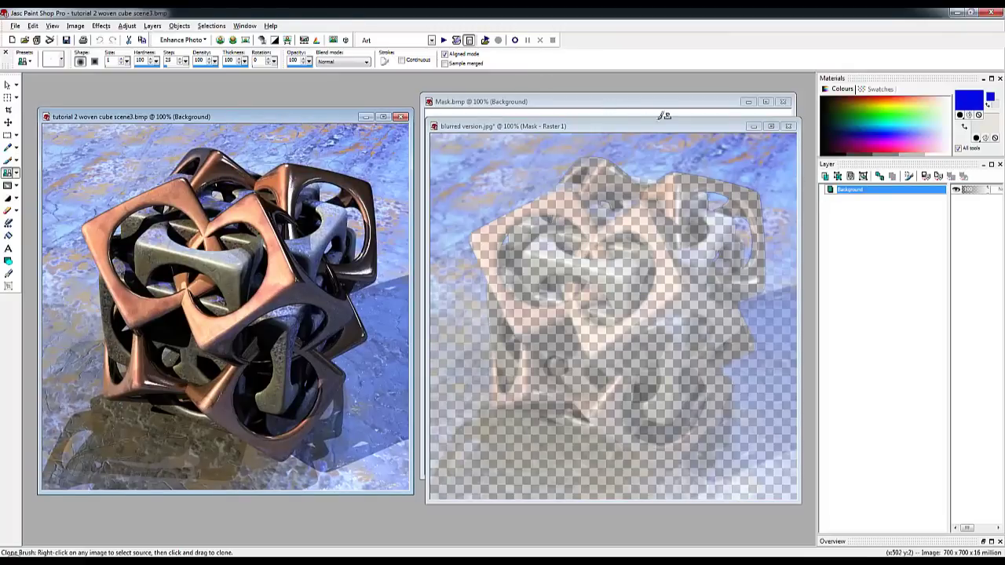
left_click_drag(608, 128, 486, 123)
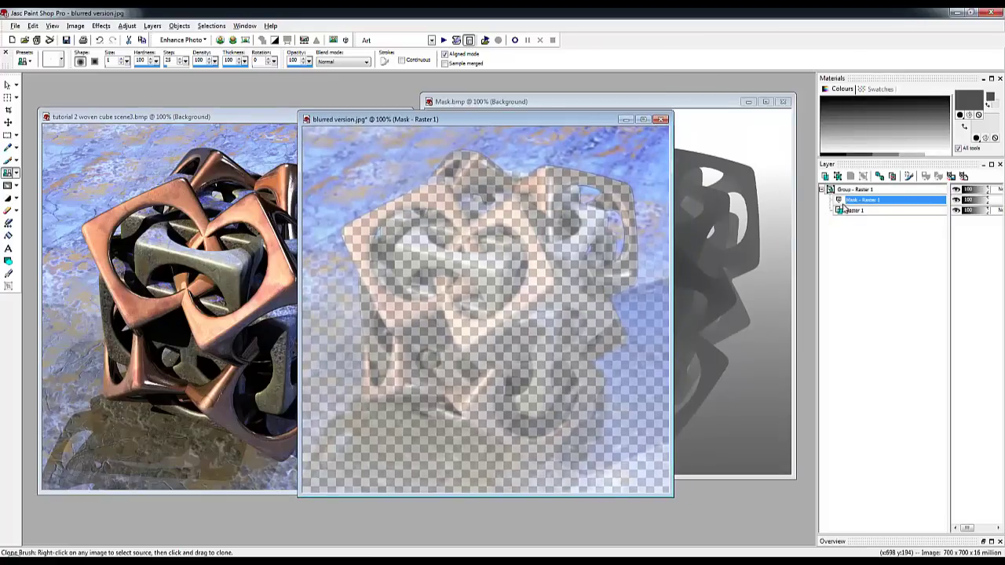
left_click(846, 191)
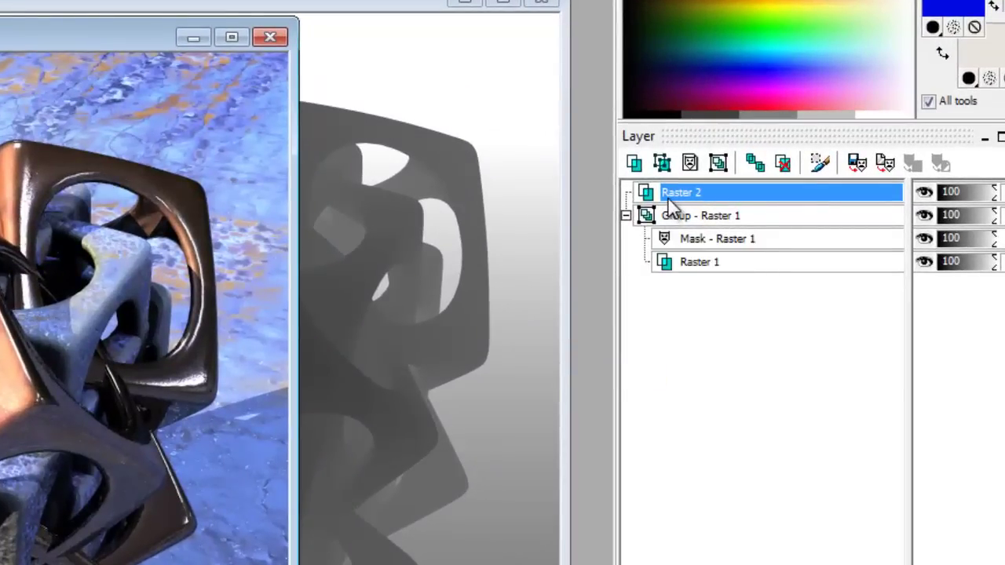
Try the sharp Raster 2 layer at 50 opacity, undo that, and move the layer below Group - Raster 1.
left_click_drag(990, 195, 956, 198)
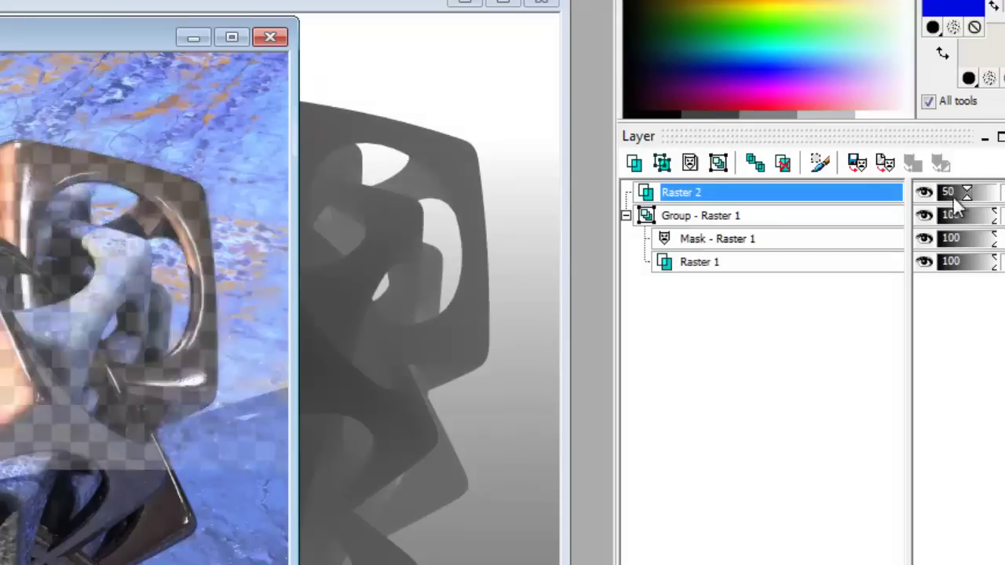
key("ctrl+z")
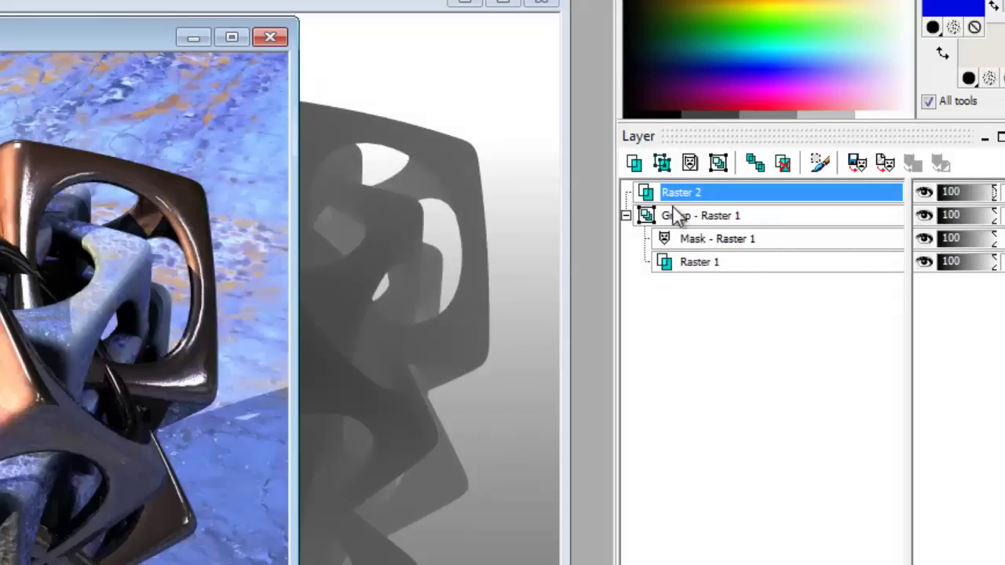
left_click_drag(672, 194, 676, 292)
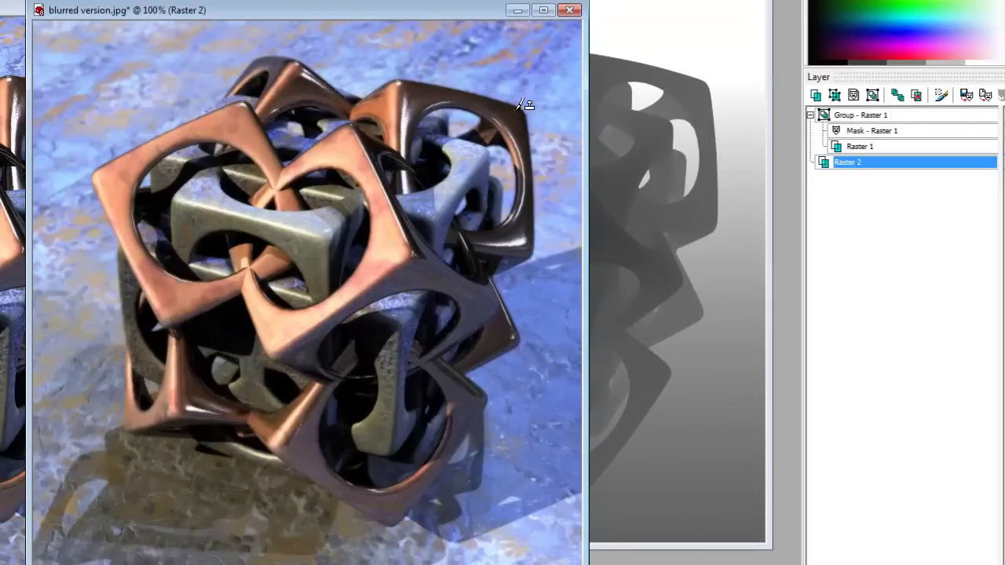
left_click_drag(350, 7, 317, 0)
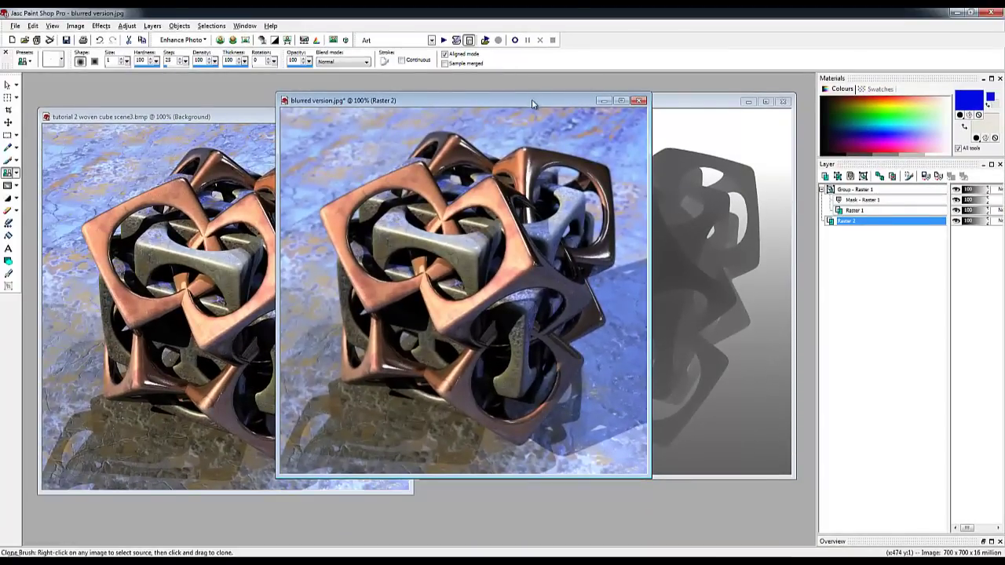
left_click_drag(532, 99, 499, 116)
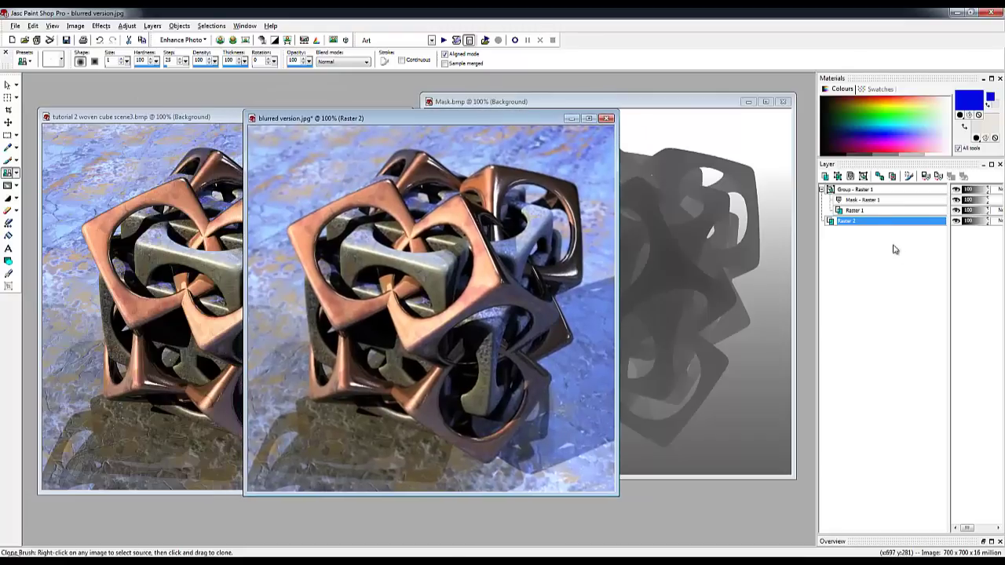
Start a Curves adjustment on Mask - Raster 1, lowering the highlight end to zero and peaking the curve at input 154, output 254.
left_click(871, 202)
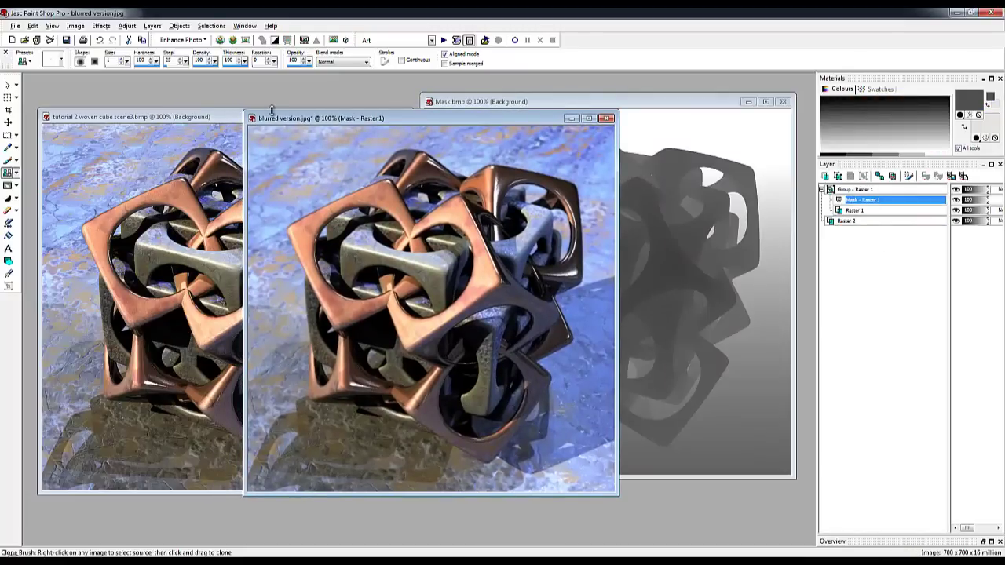
left_click(129, 26)
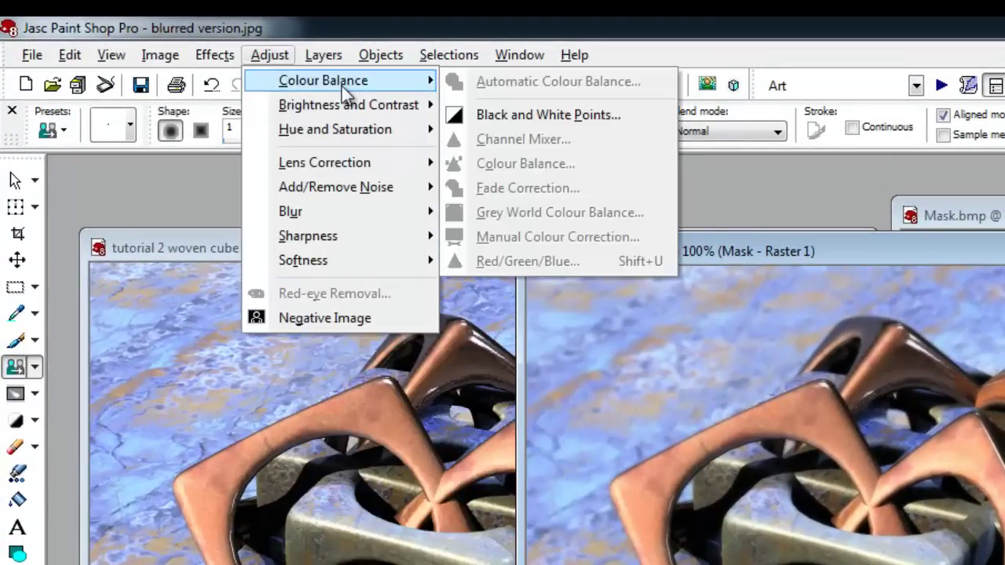
mouse_move(337, 115)
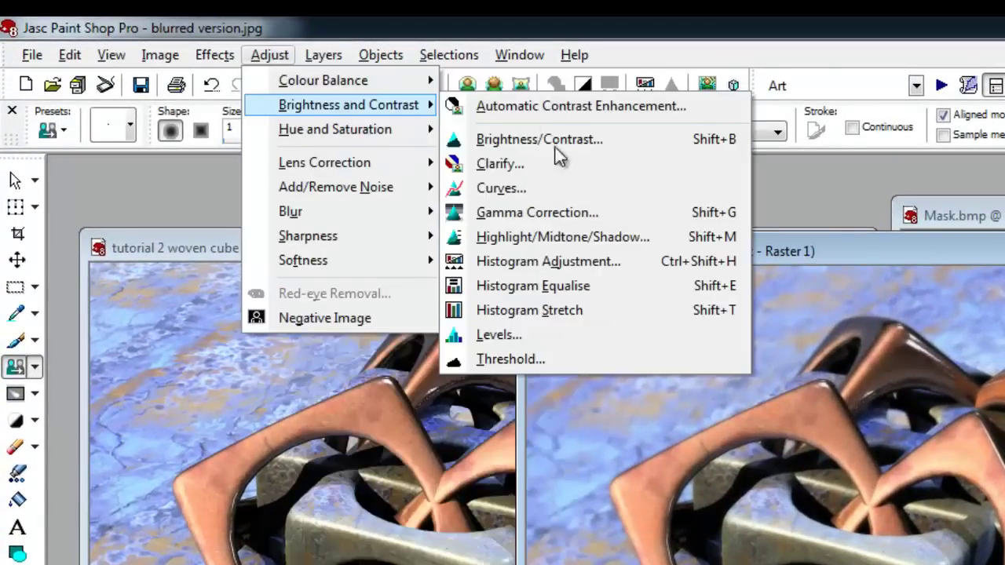
left_click(538, 195)
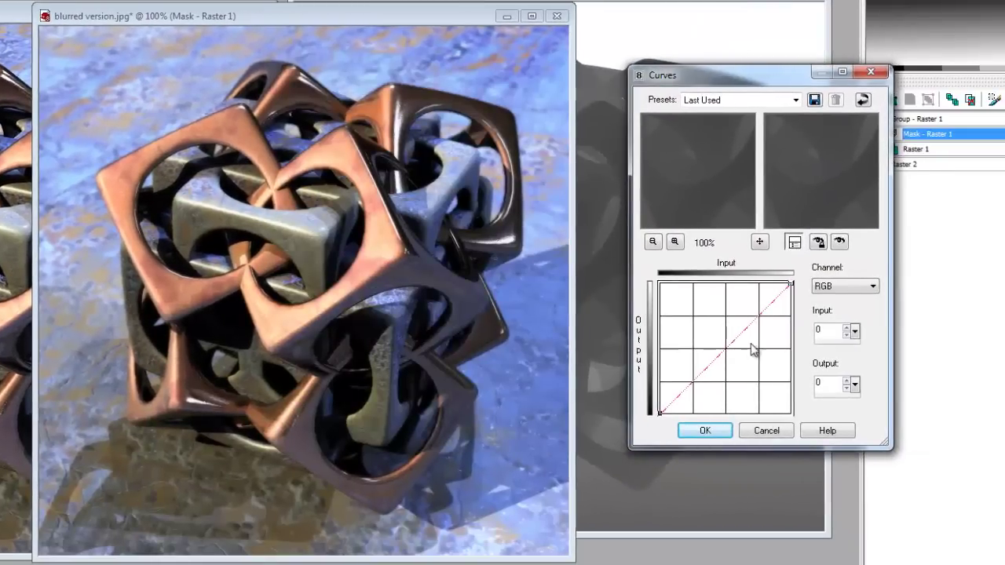
left_click_drag(790, 366, 778, 322)
left_click_drag(704, 322, 709, 315)
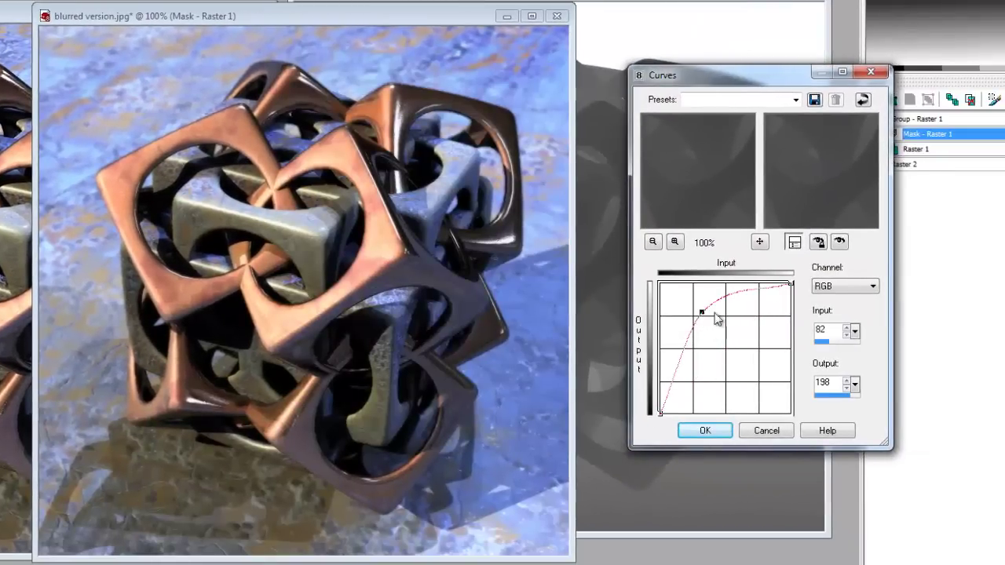
left_click_drag(791, 289, 799, 376)
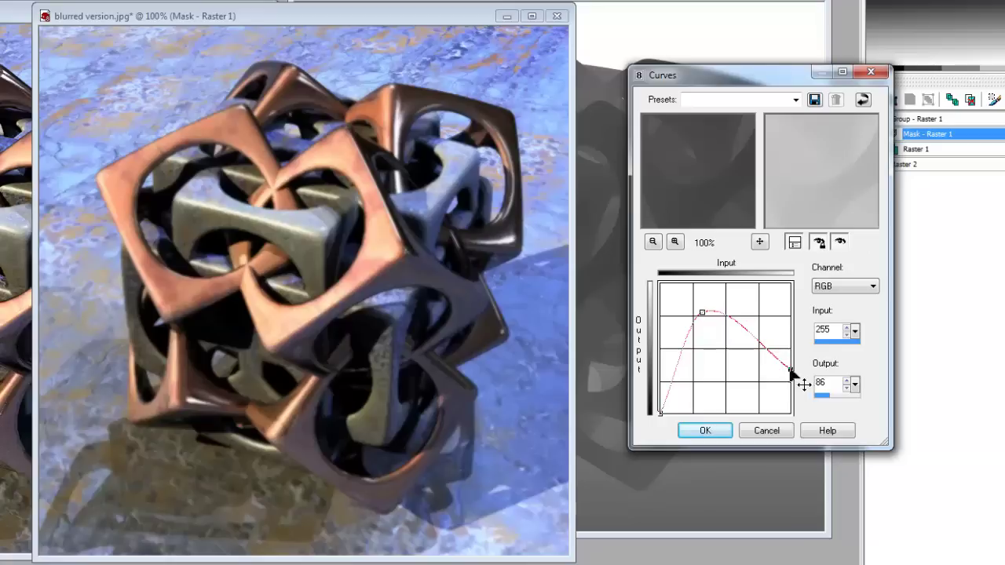
left_click_drag(791, 376, 740, 429)
left_click_drag(702, 313, 741, 287)
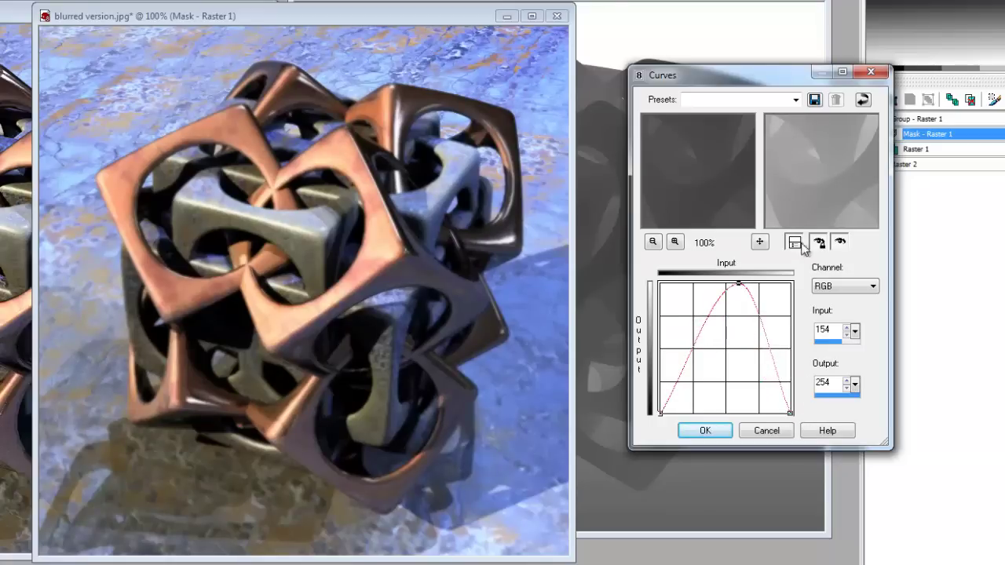
With the whole mask in the preview, set the curve's middle point to input 122, output 182 and its highlight end to input 254, output 250.
left_click(652, 243)
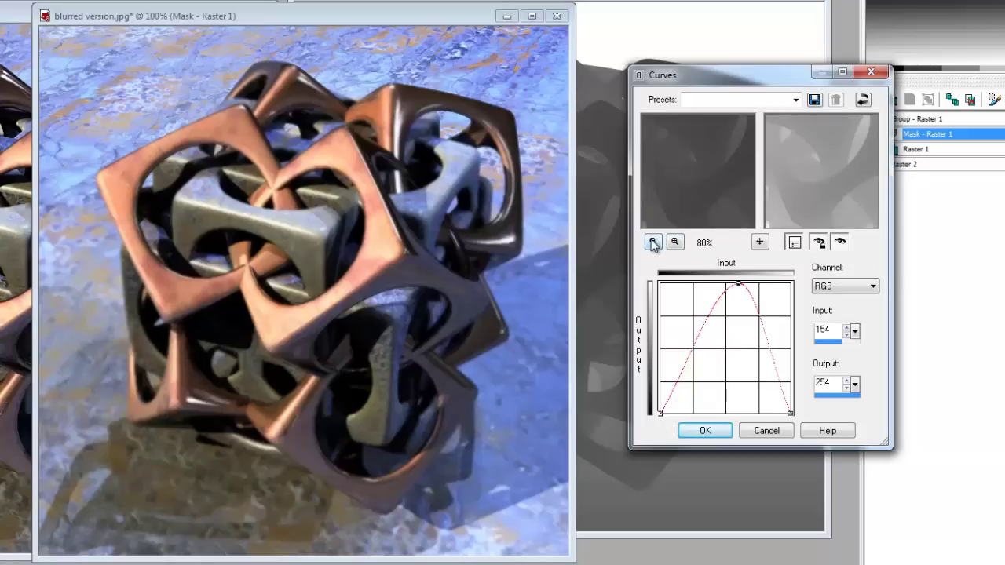
left_click(652, 243)
left_click(653, 242)
left_click(653, 242)
left_click(652, 243)
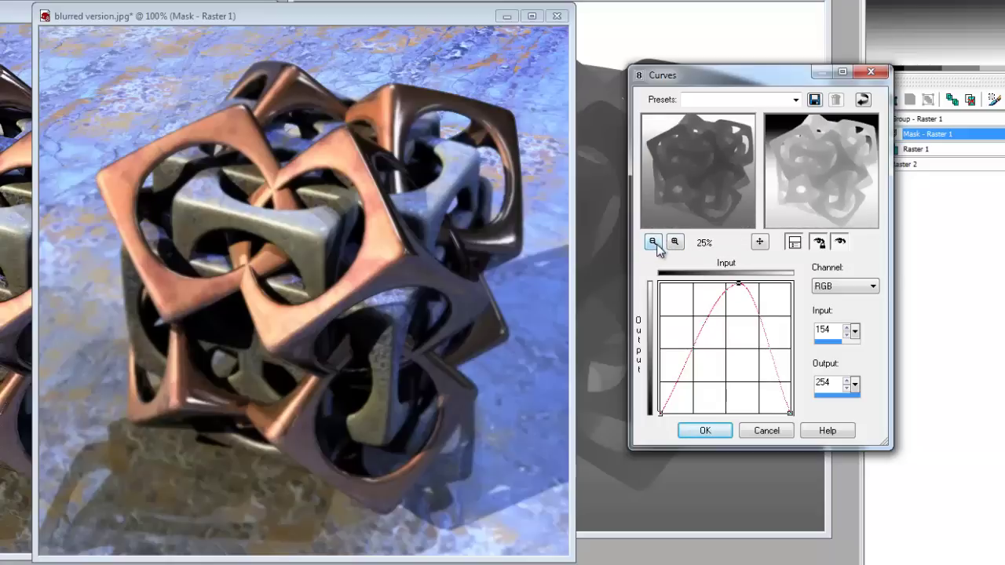
left_click(652, 243)
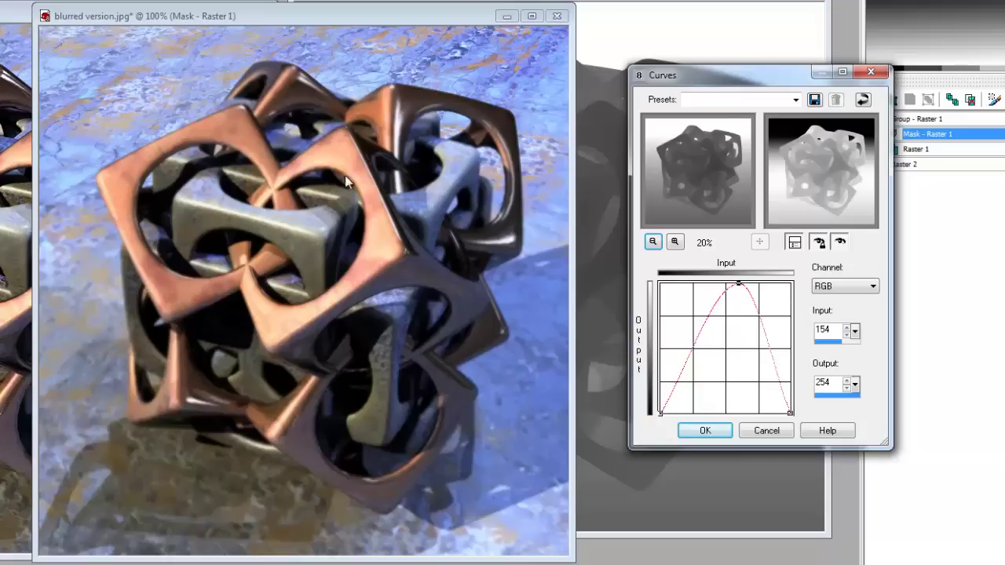
left_click_drag(738, 288, 722, 320)
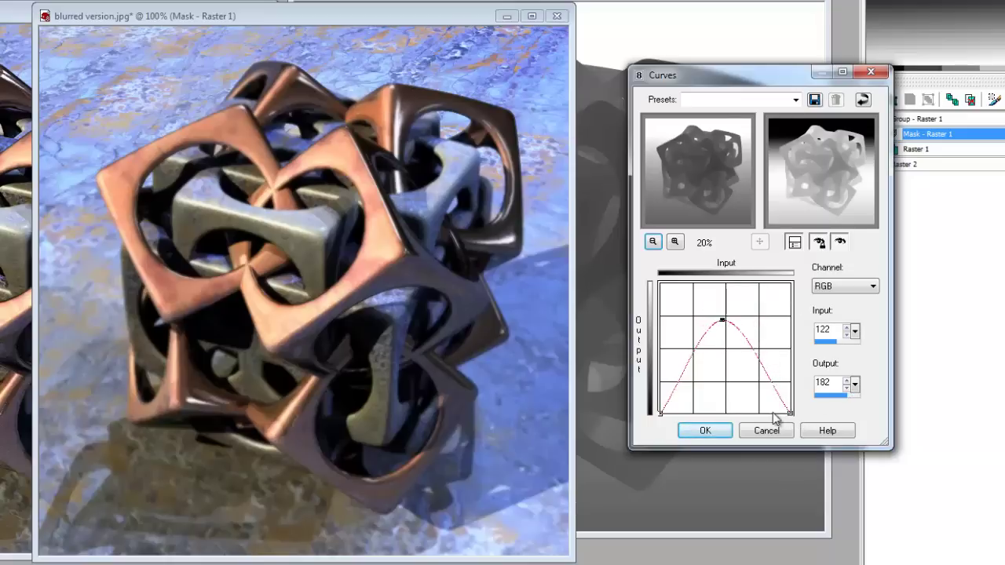
left_click(781, 305)
left_click_drag(782, 307, 789, 285)
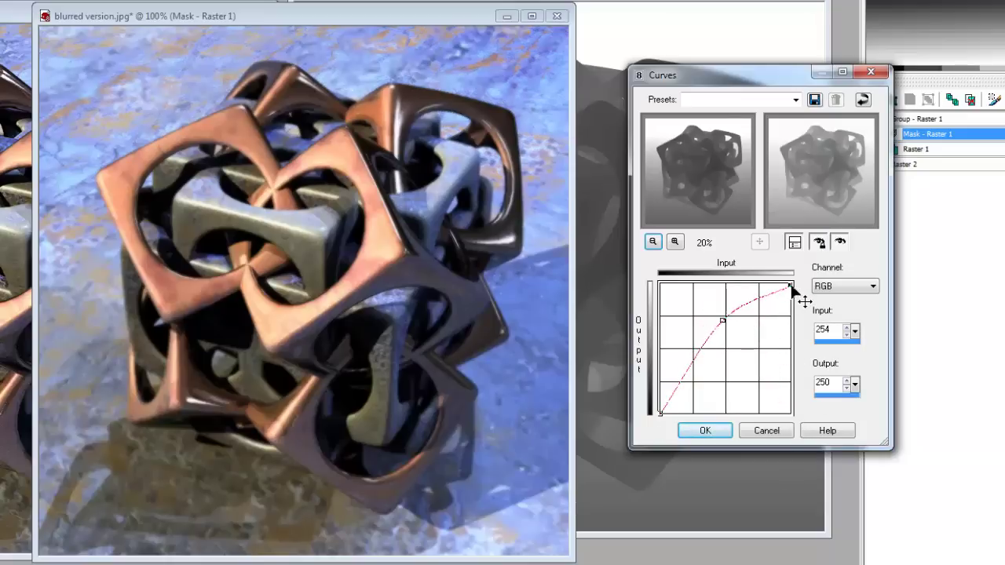
Reshape the mask curve with a dip in the lighter tones, placing points at input 61, output 116 and input 211, output 89.
left_click_drag(722, 320, 744, 376)
left_click(704, 397)
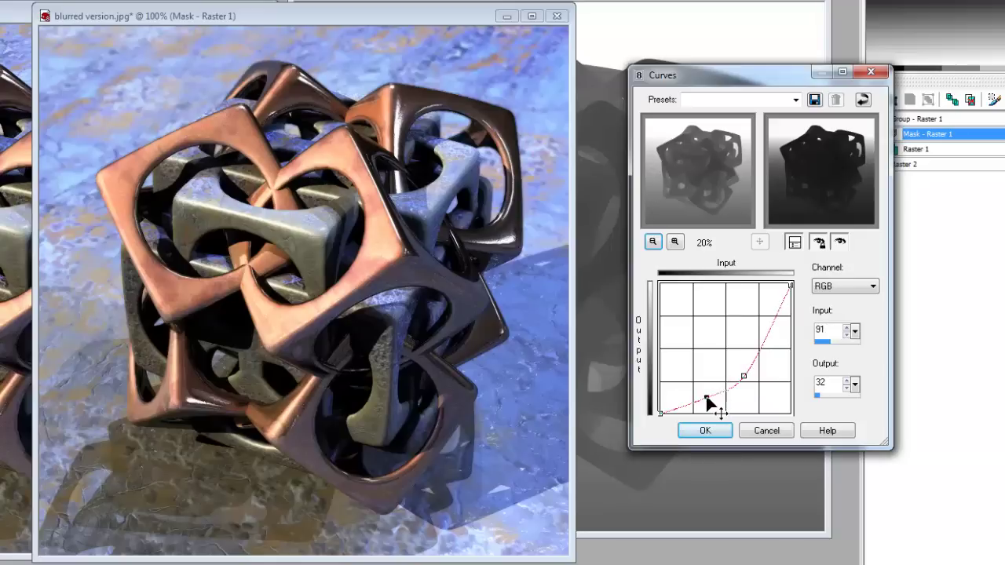
left_click_drag(709, 399, 692, 354)
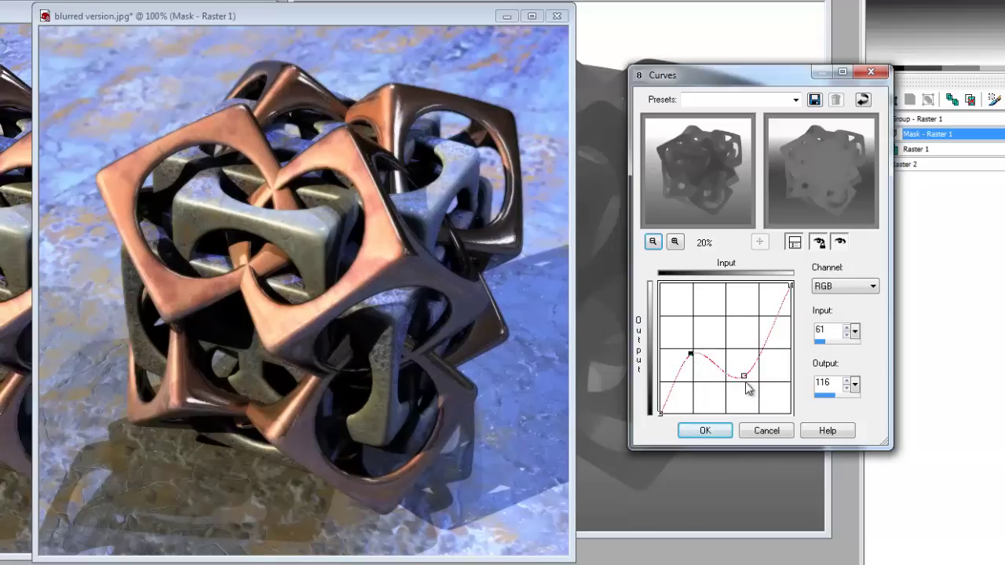
left_click_drag(747, 385, 722, 385)
left_click_drag(767, 362, 770, 375)
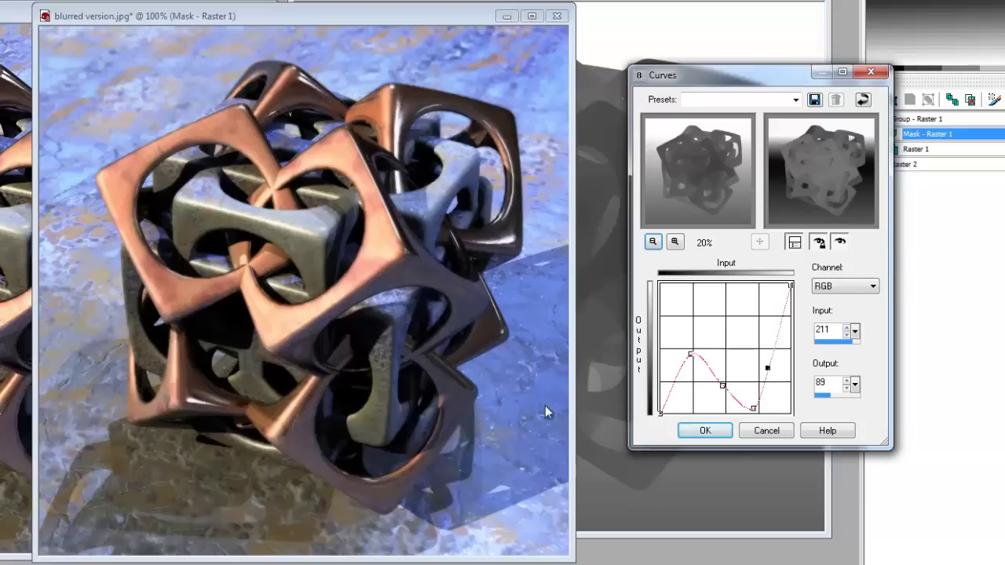